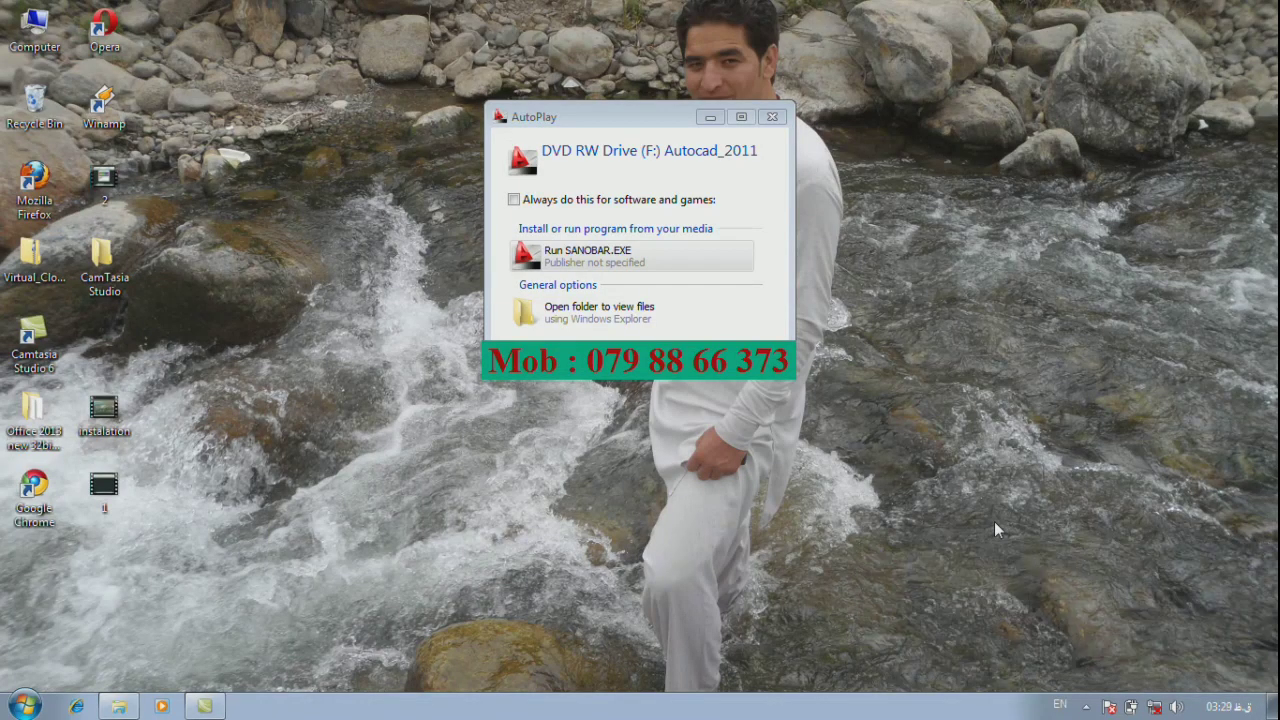
- Check the hidden tray icons, then drag the Autocad_2011 AutoPlay window lower and left
left_click(1087, 705)
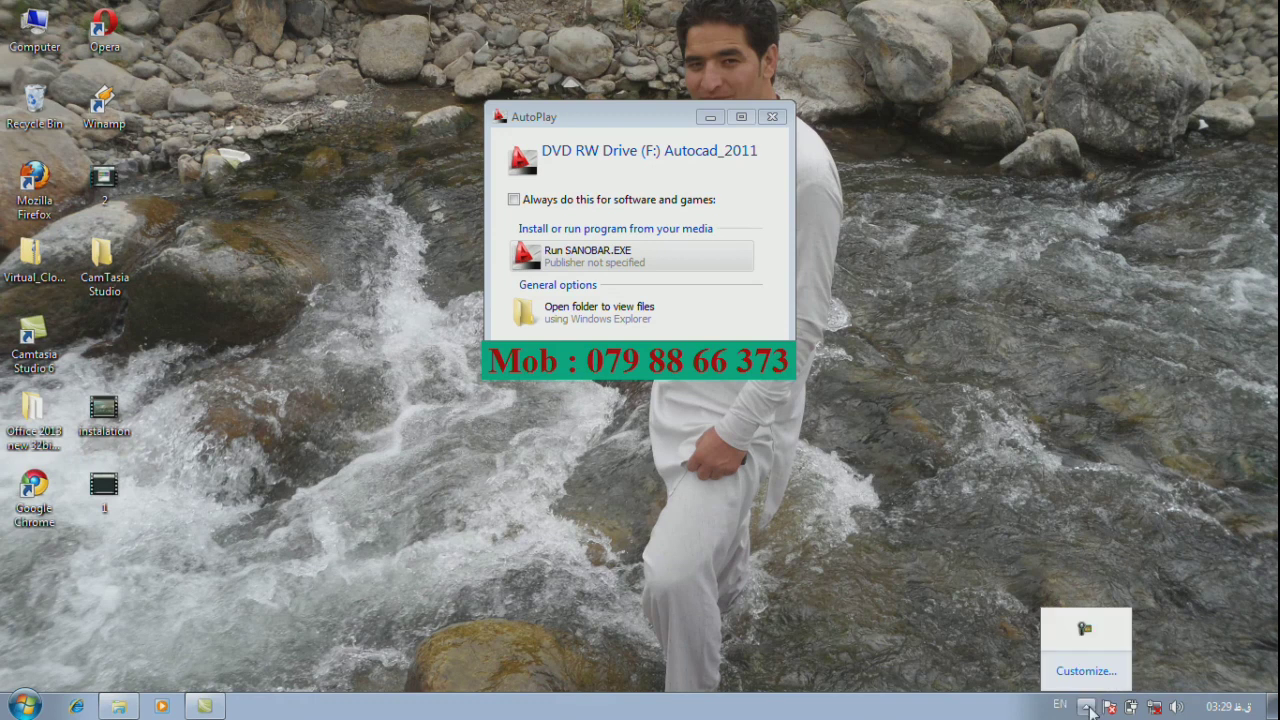
left_click(994, 451)
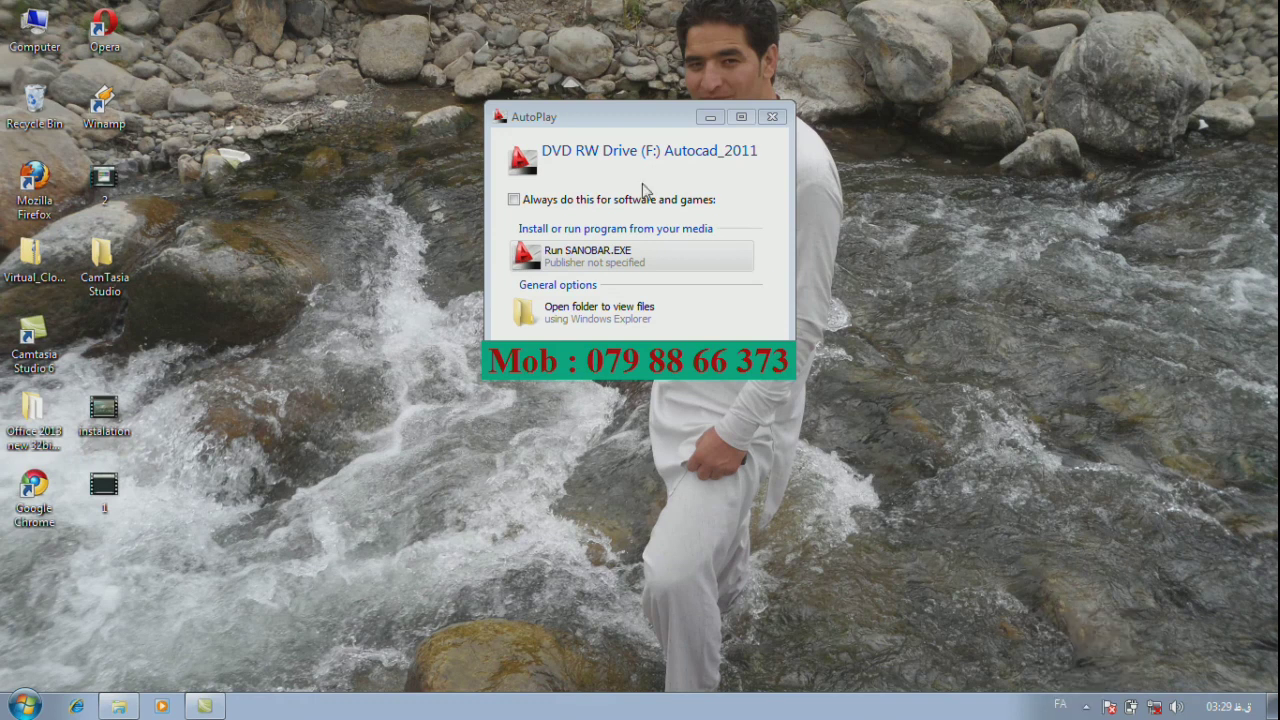
left_click_drag(606, 121, 563, 203)
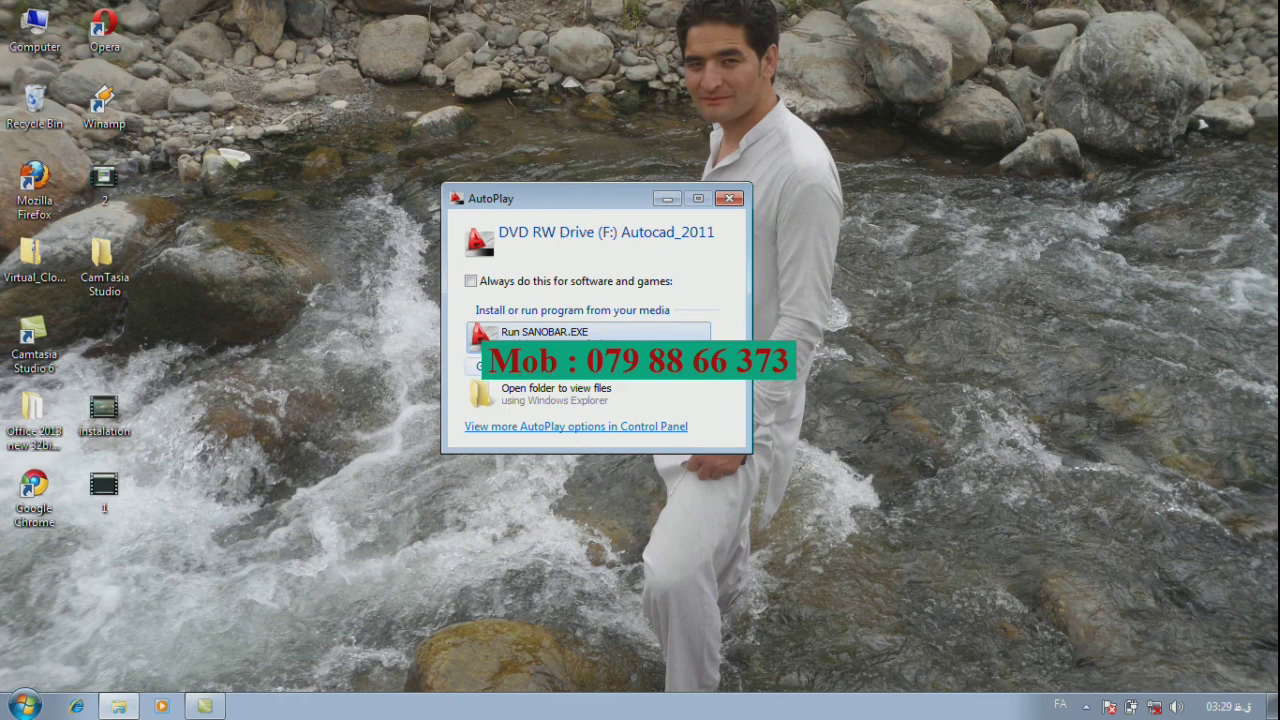
- Run SANOBAR.EXE from AutoPlay and turn its background music down to 10
left_click(518, 335)
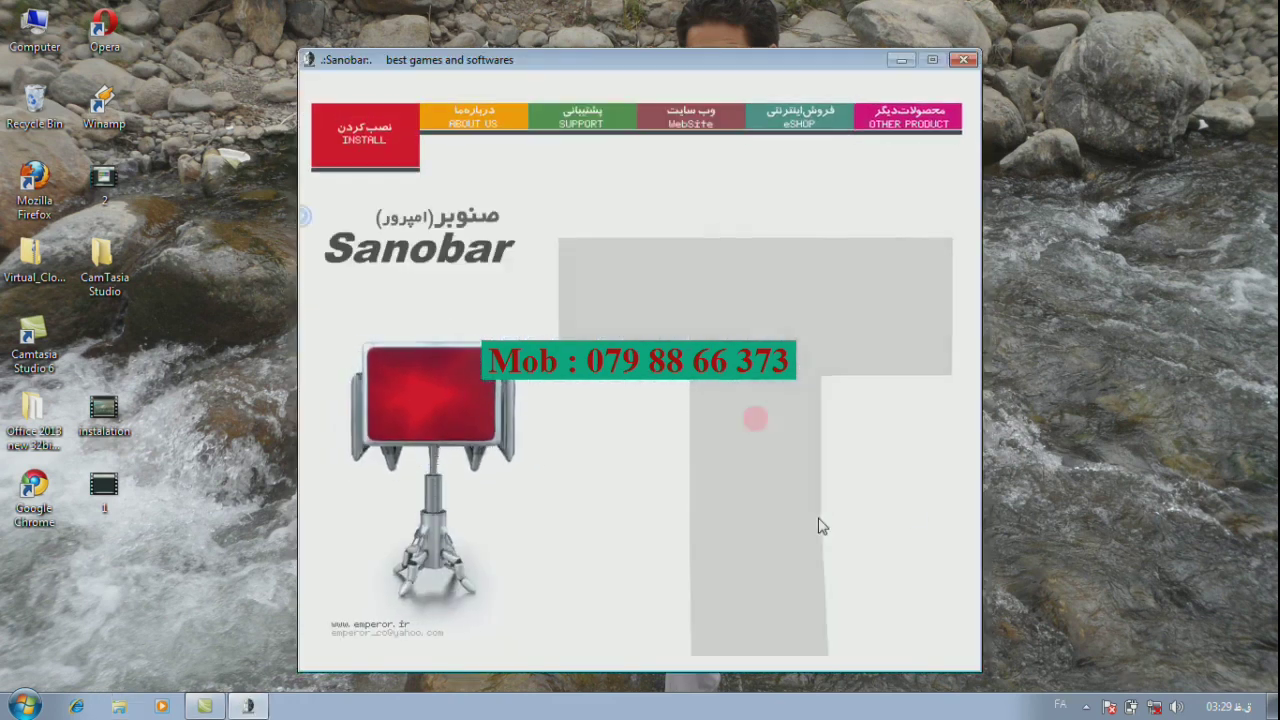
left_click(860, 216)
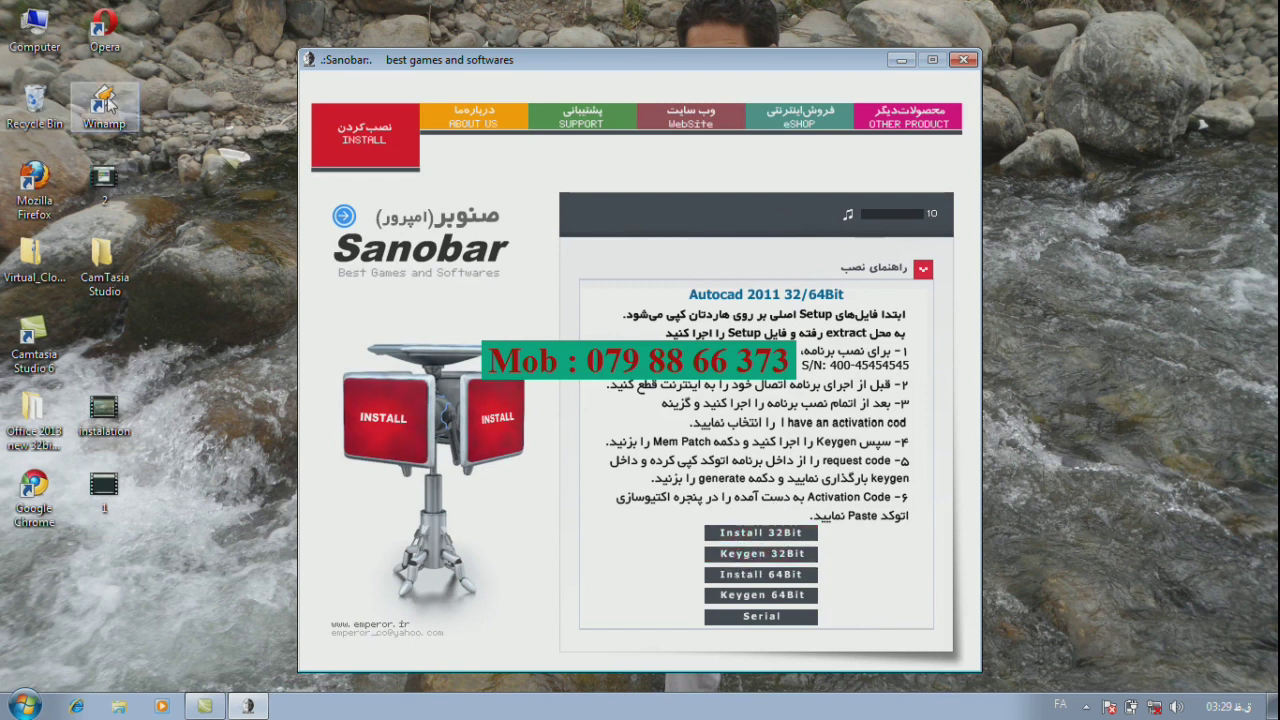
right_click(40, 44)
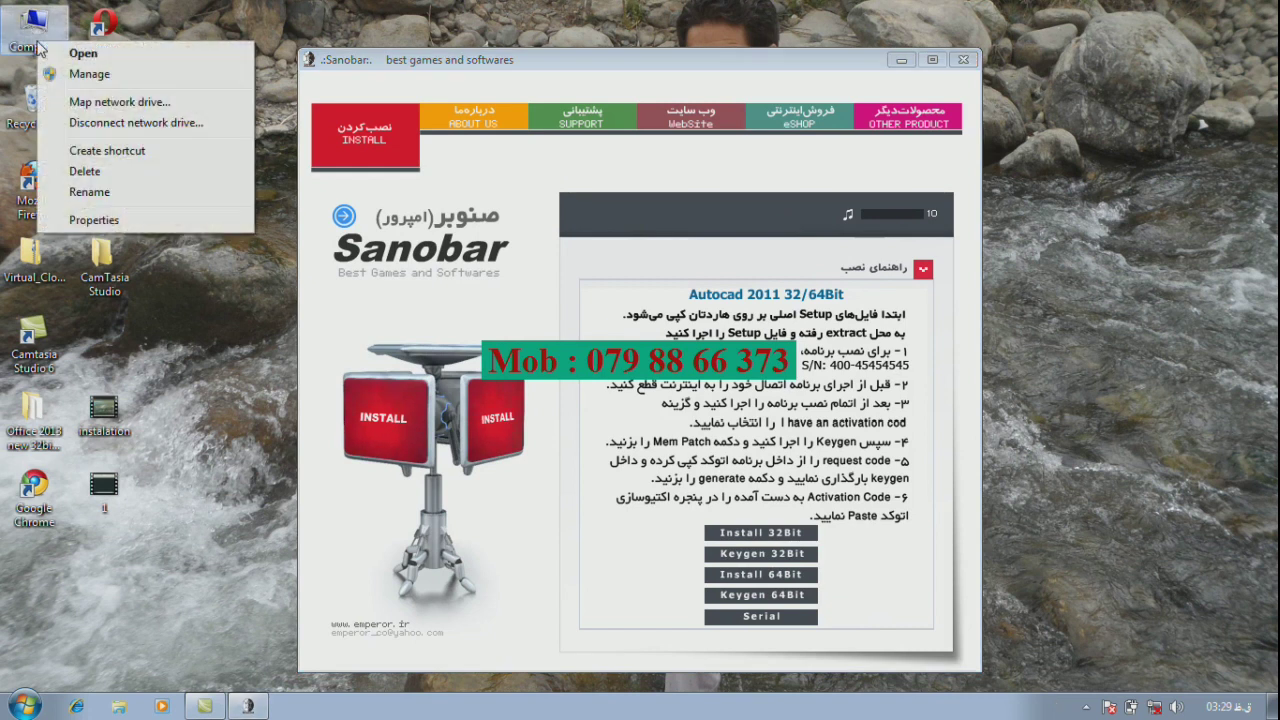
left_click(80, 221)
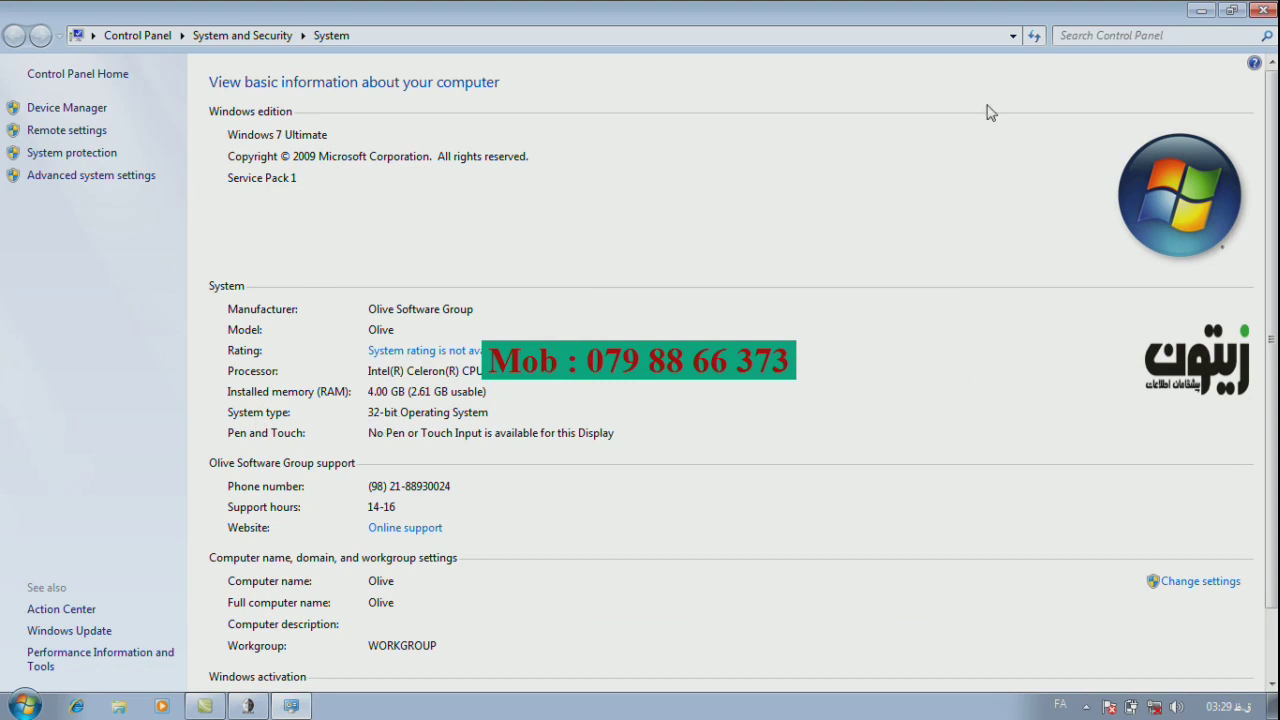
left_click(1268, 10)
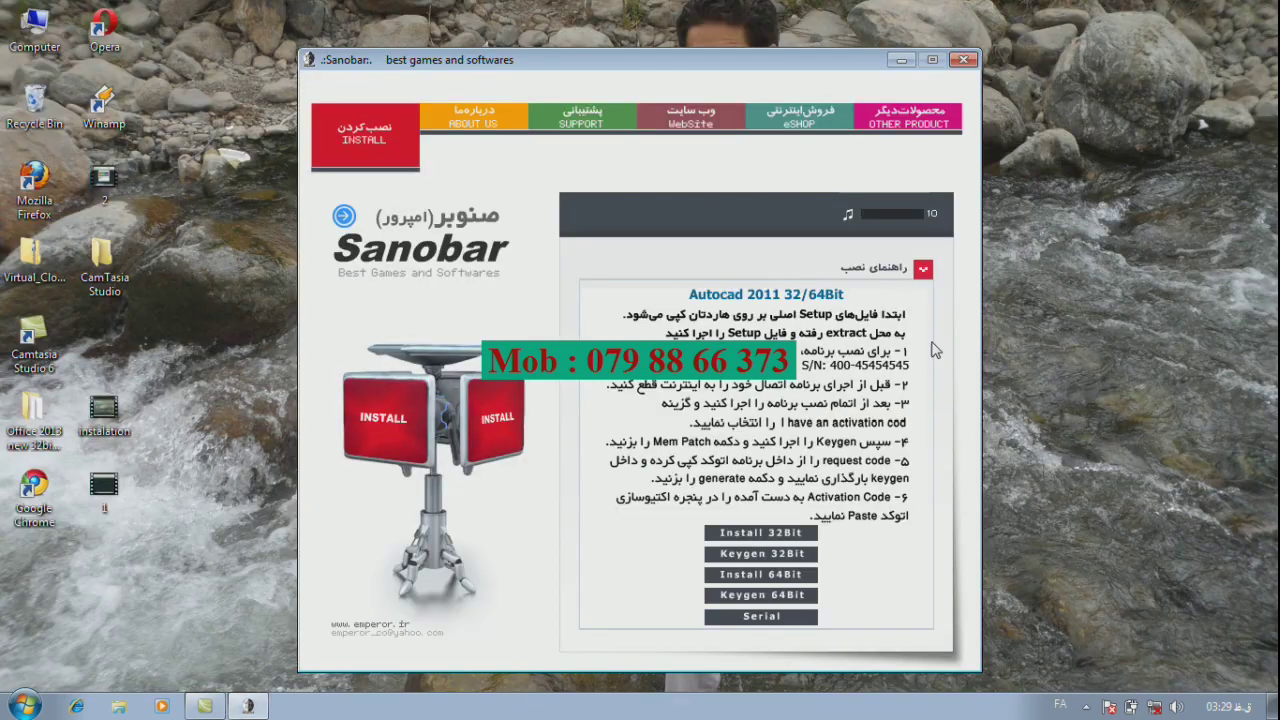
left_click(752, 540)
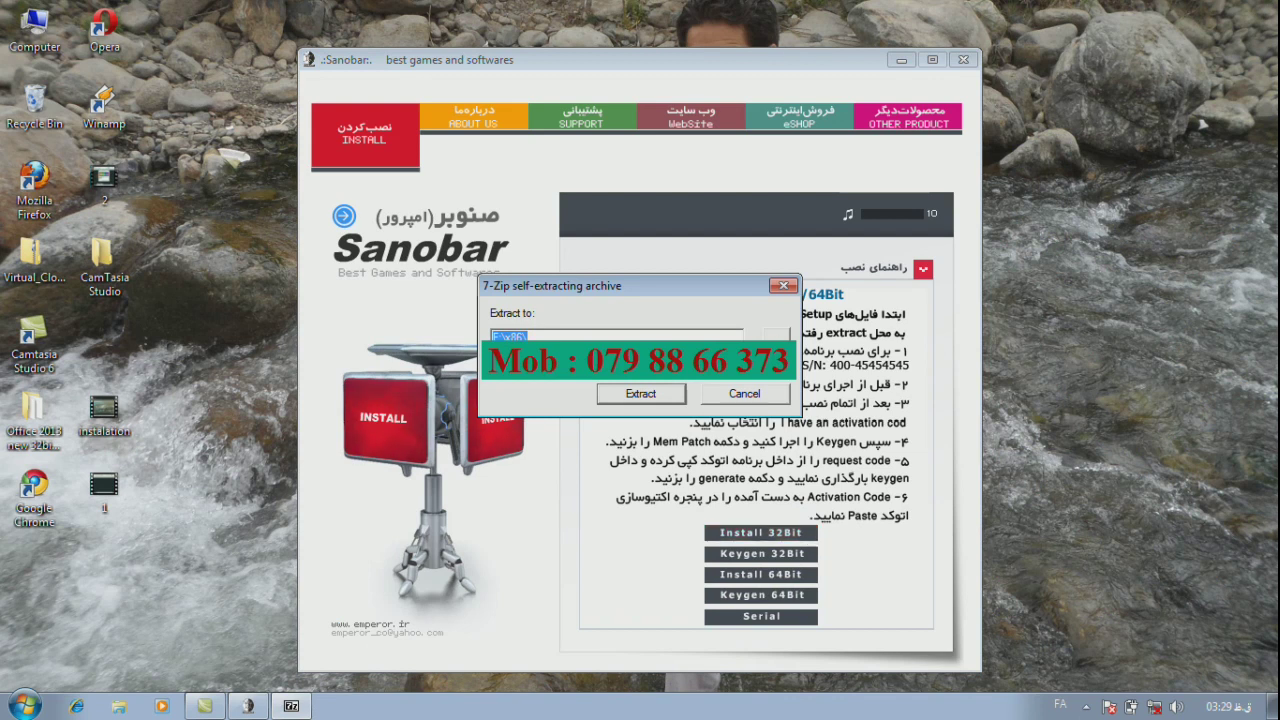
- Set the 7-Zip extraction destination to C:\Program Files
left_click(776, 336)
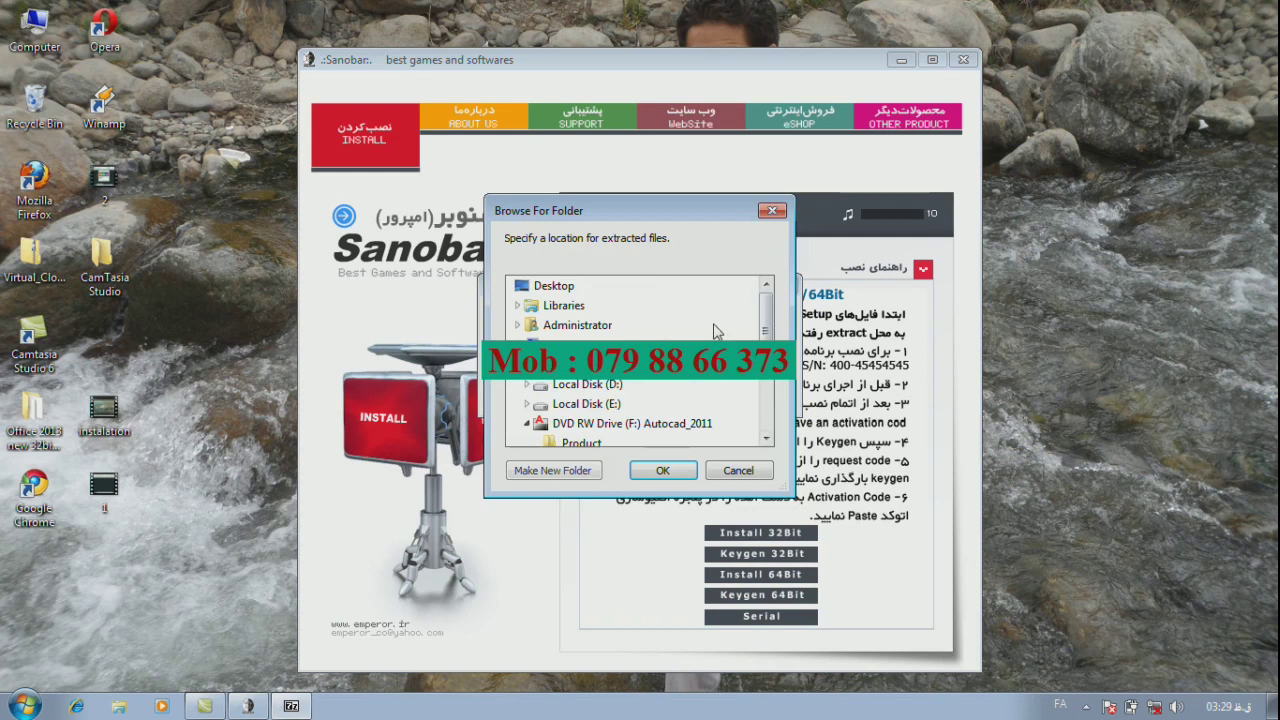
double_click(600, 364)
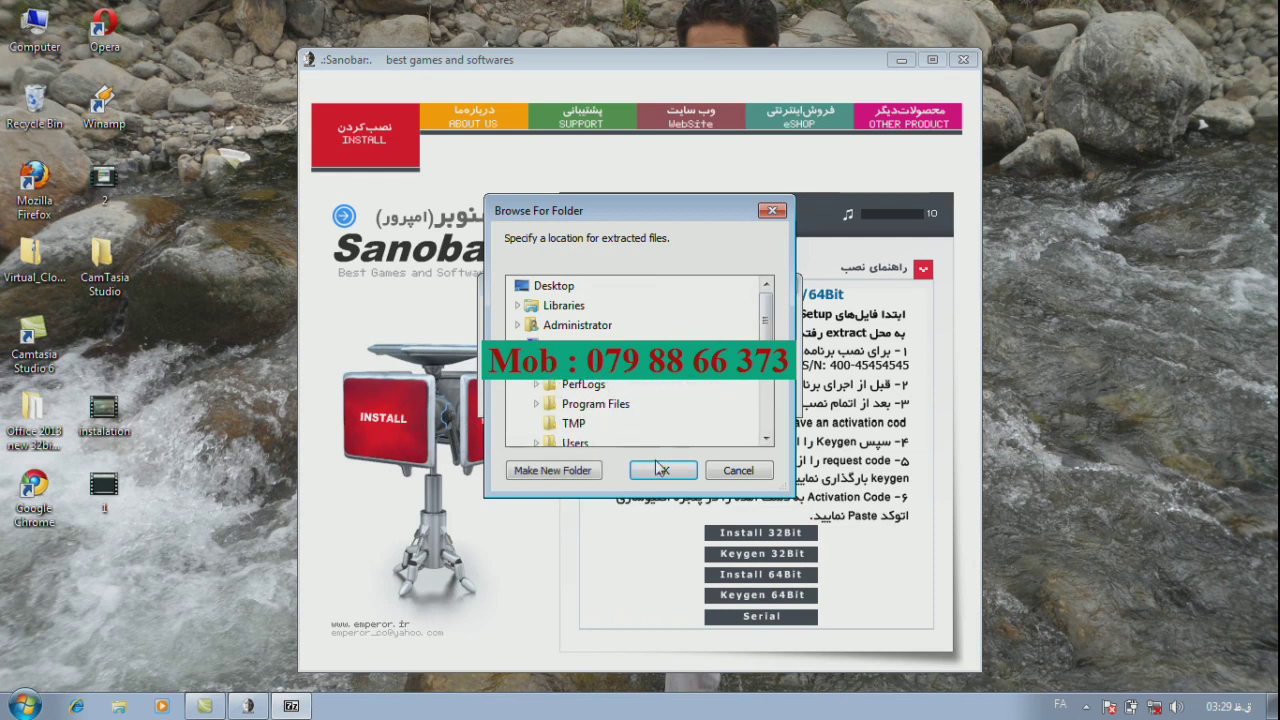
left_click(612, 406)
left_click(662, 470)
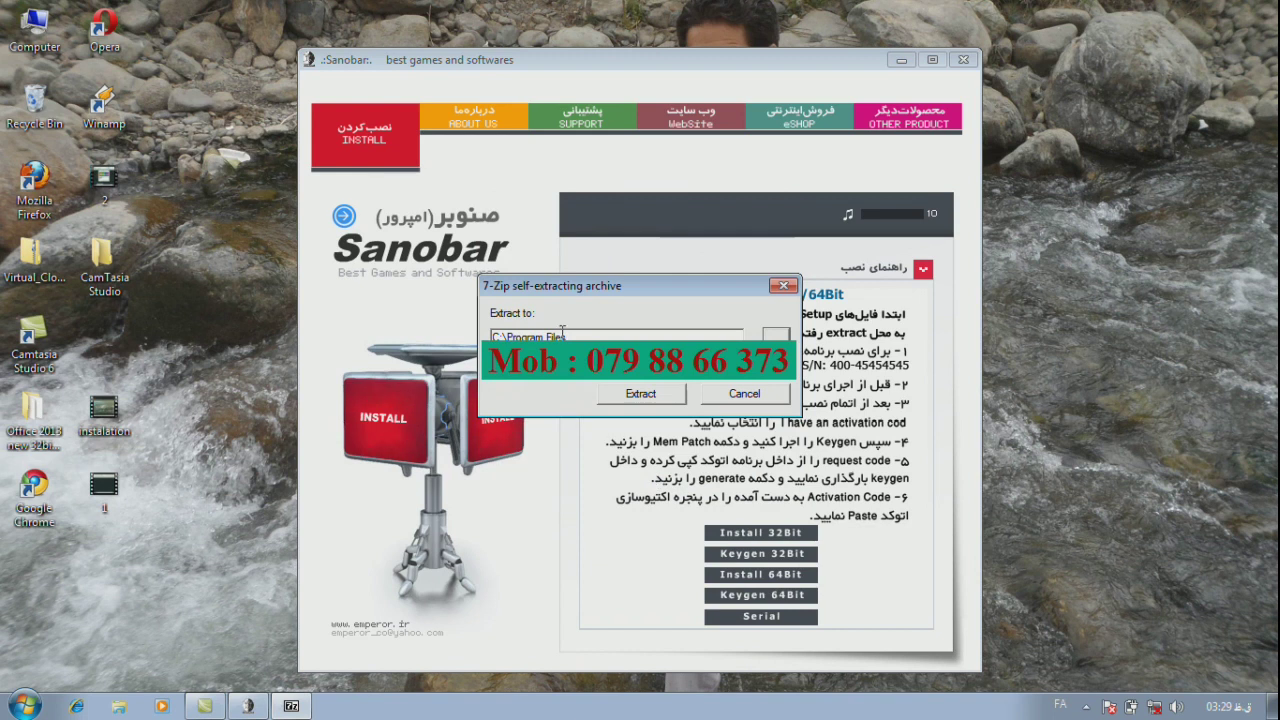
- Extract the 32-bit AutoCAD 2011 setup files and check the notification-area tray
left_click(631, 394)
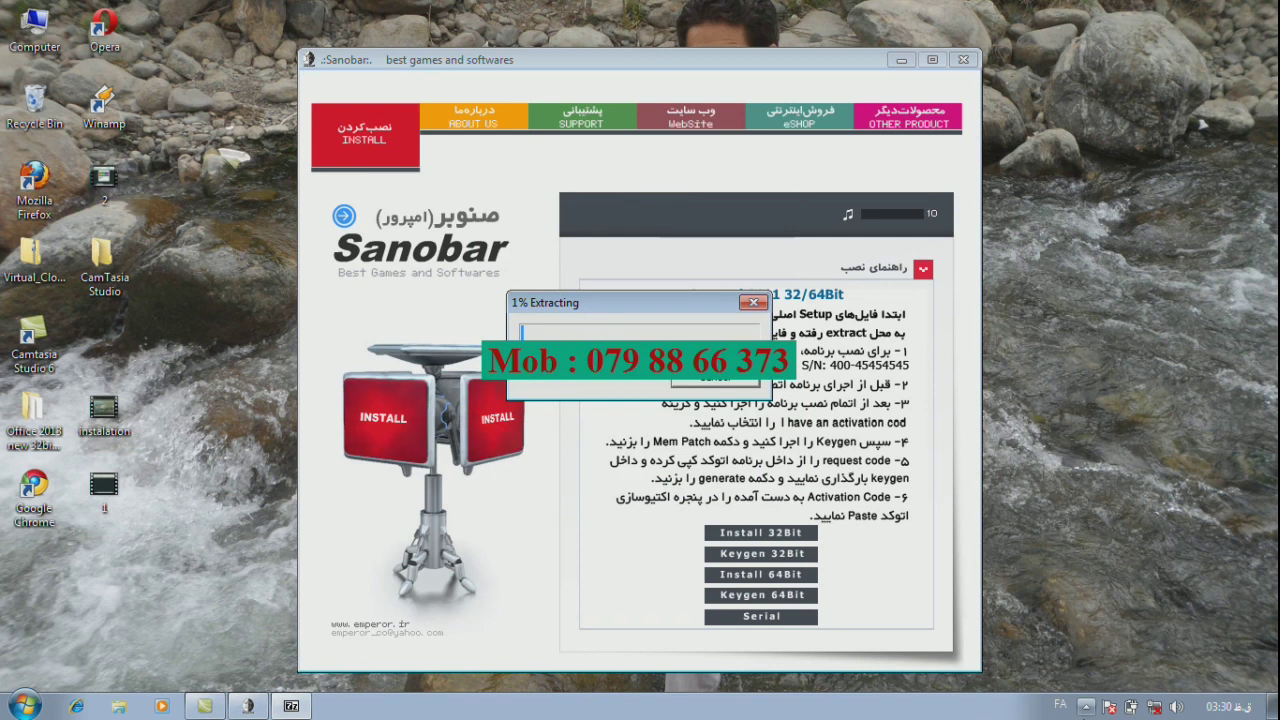
left_click(1086, 706)
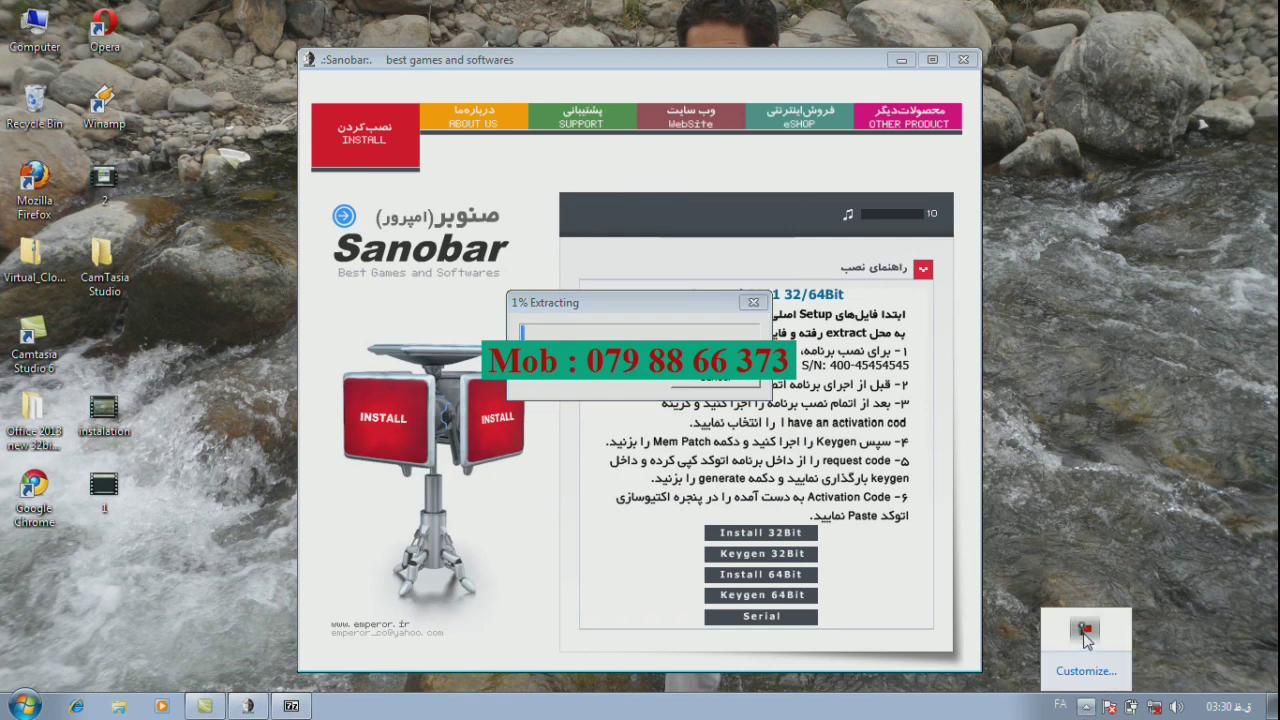
left_click(1084, 630)
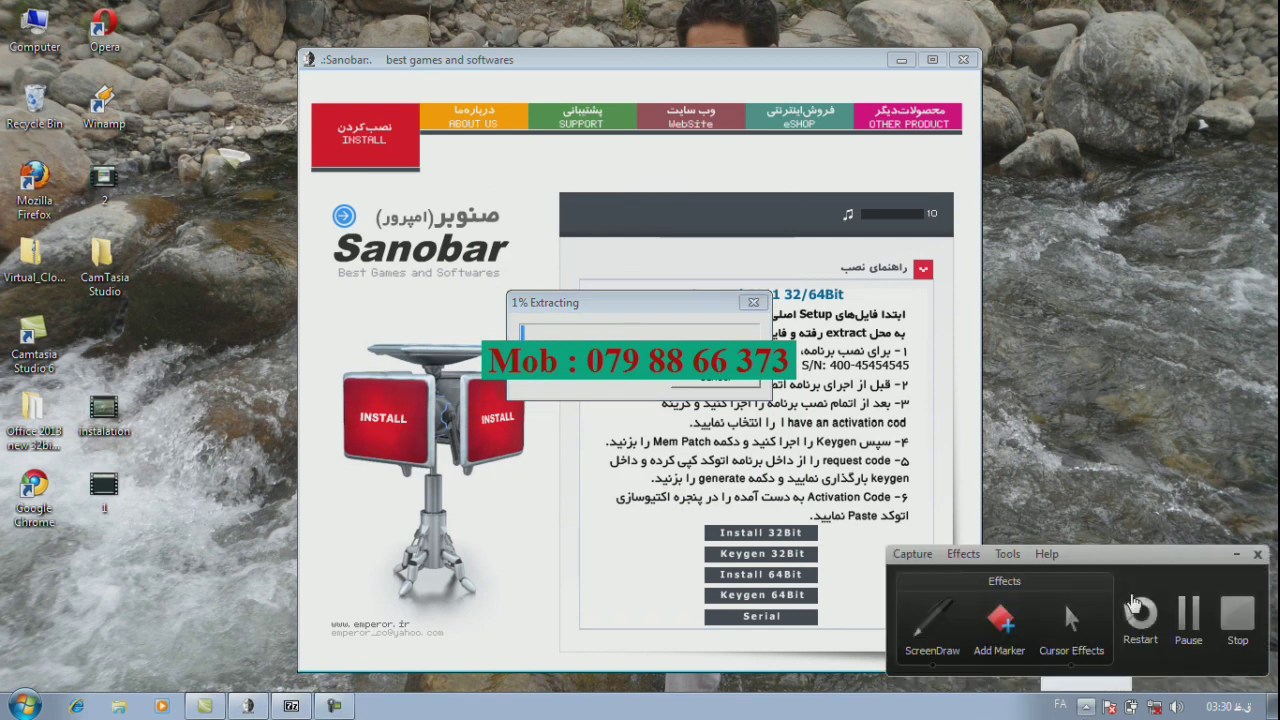
left_click(1190, 614)
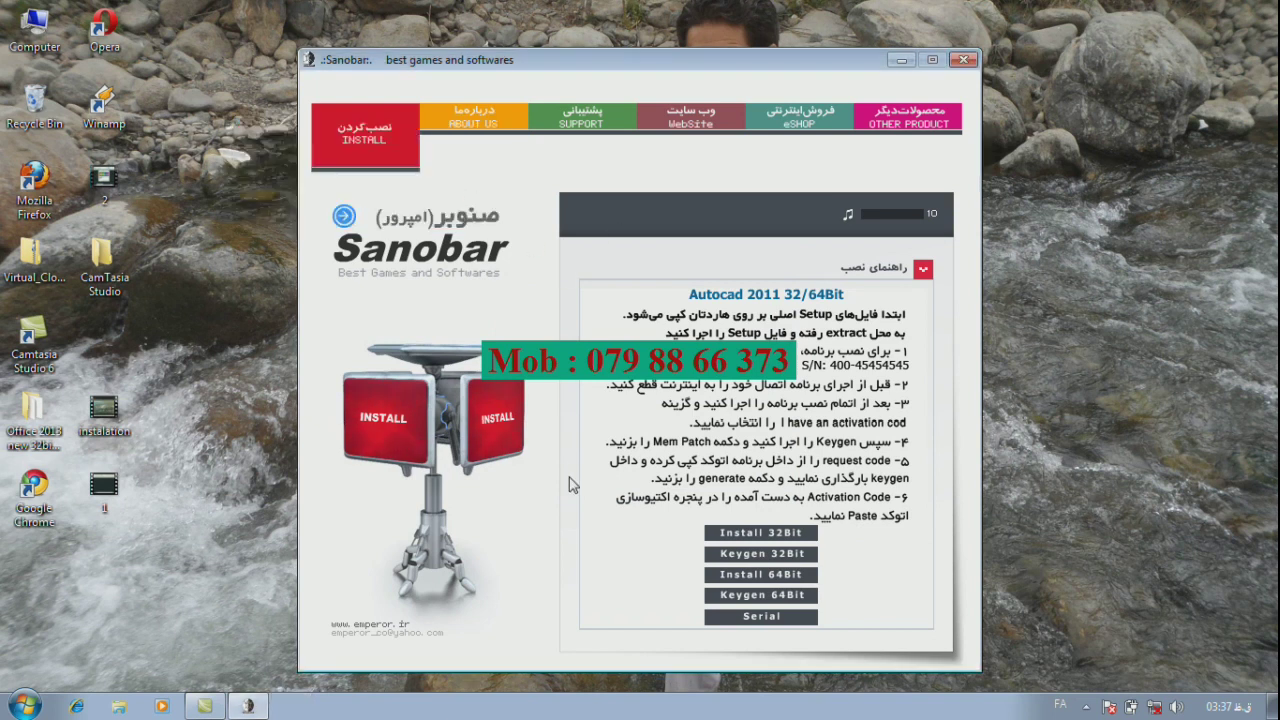
- Move the Sanobar window aside and browse to C:\Program Files\Autocad2011 X32
mouse_move(650, 62)
left_mouse_down()
mouse_move(727, 398)
mouse_move(775, 63)
left_mouse_up()
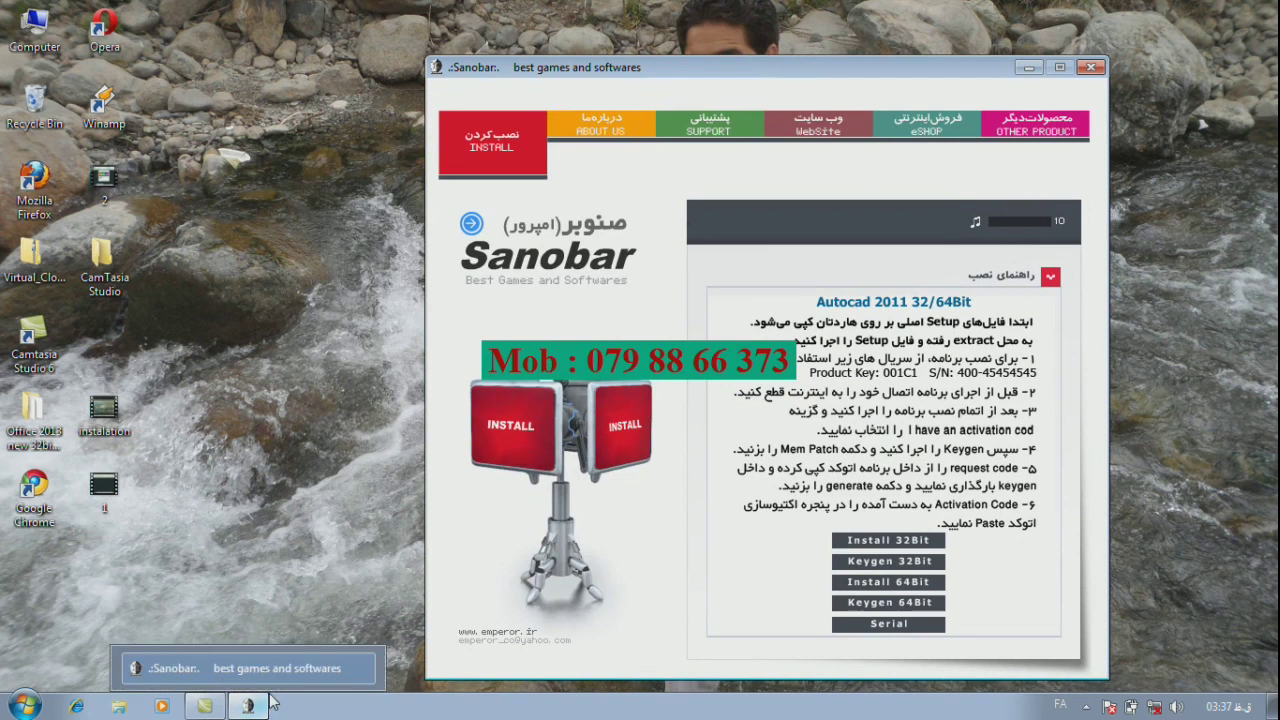
double_click(38, 48)
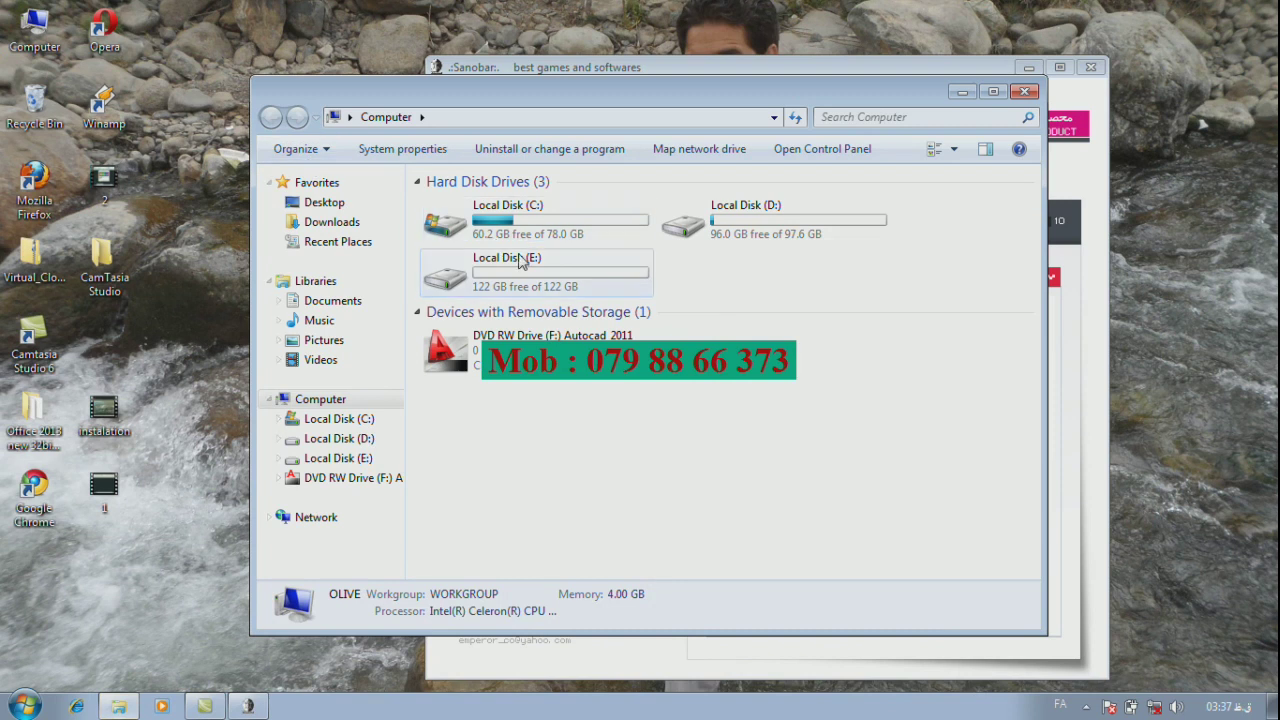
double_click(483, 230)
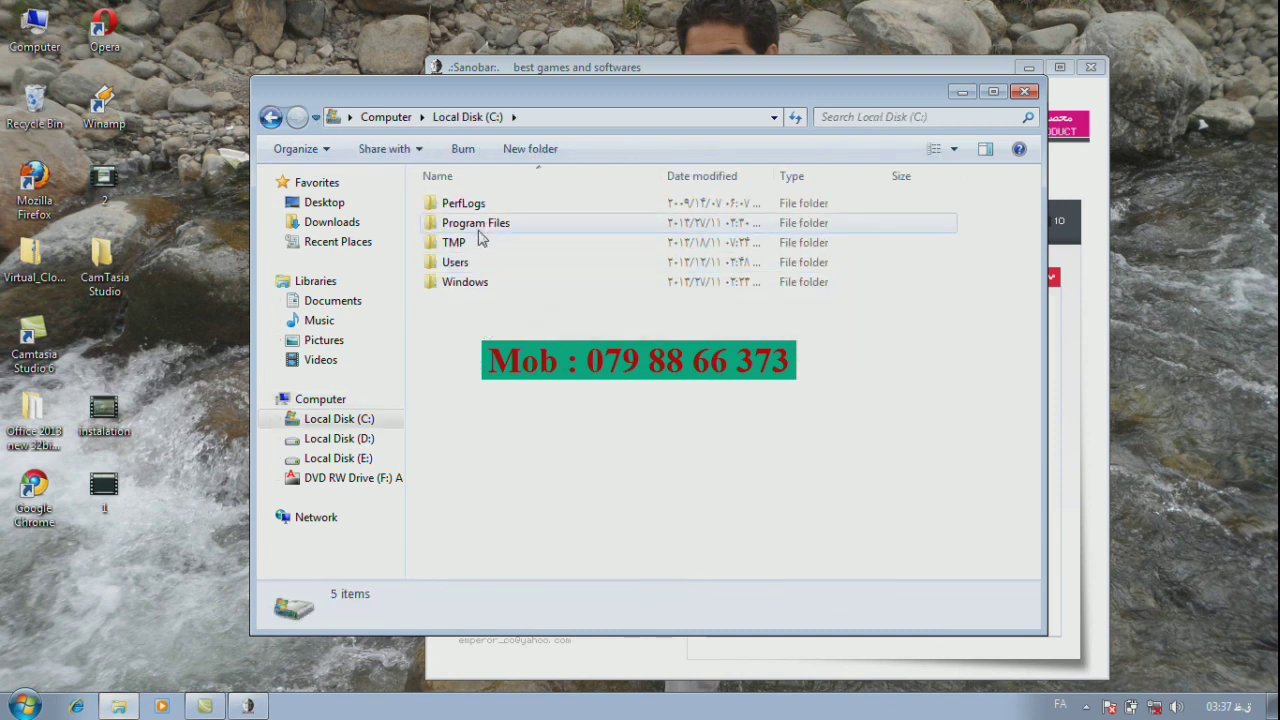
double_click(483, 224)
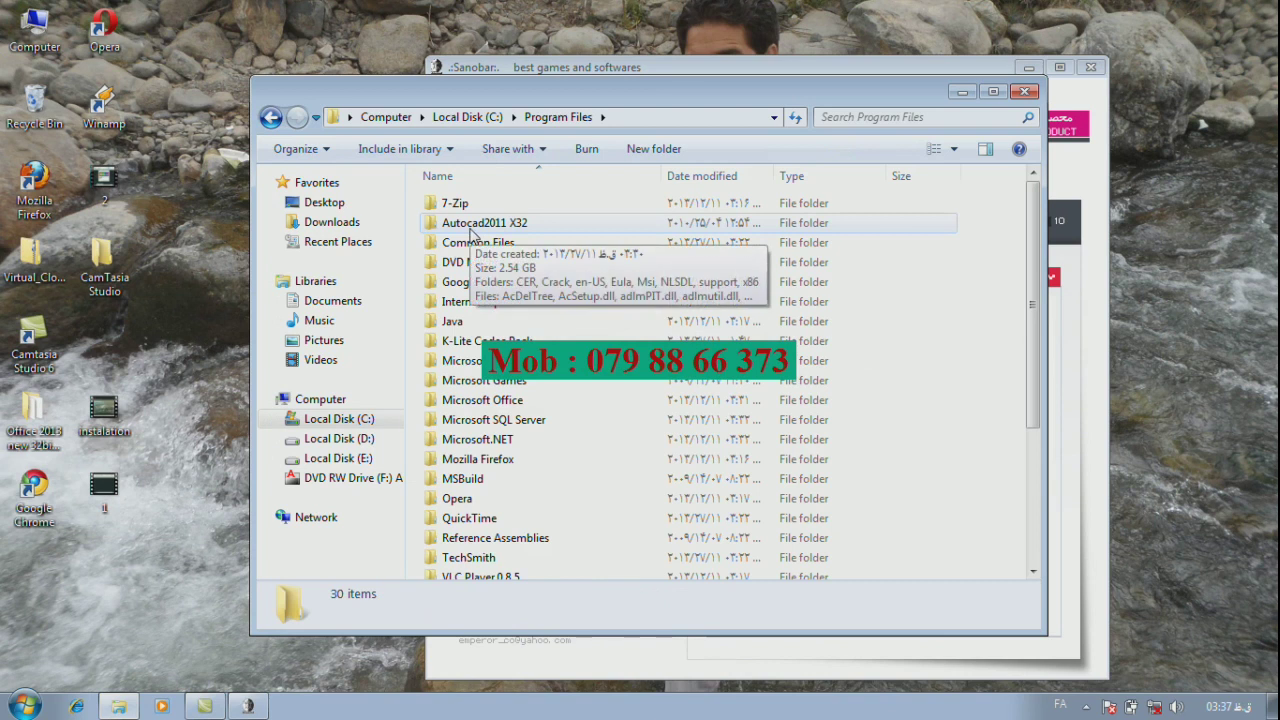
double_click(470, 231)
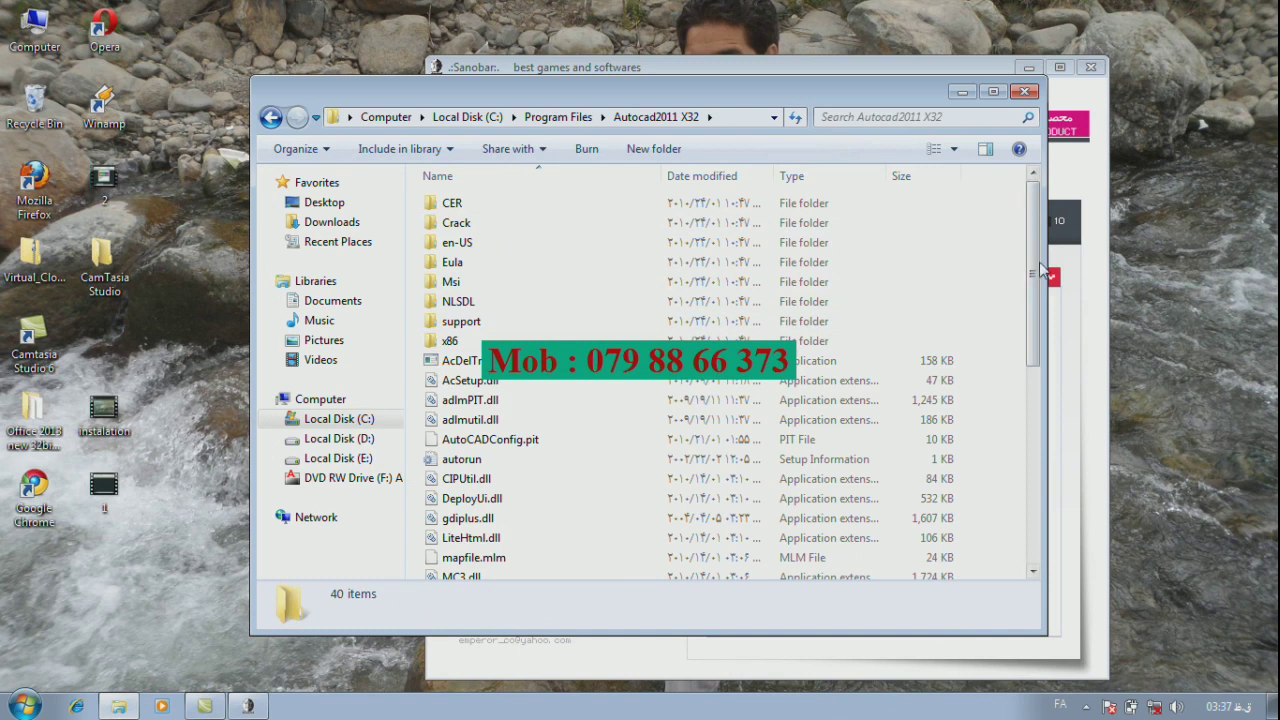
- Scroll down and launch the Setup application
left_click_drag(1034, 262, 1048, 465)
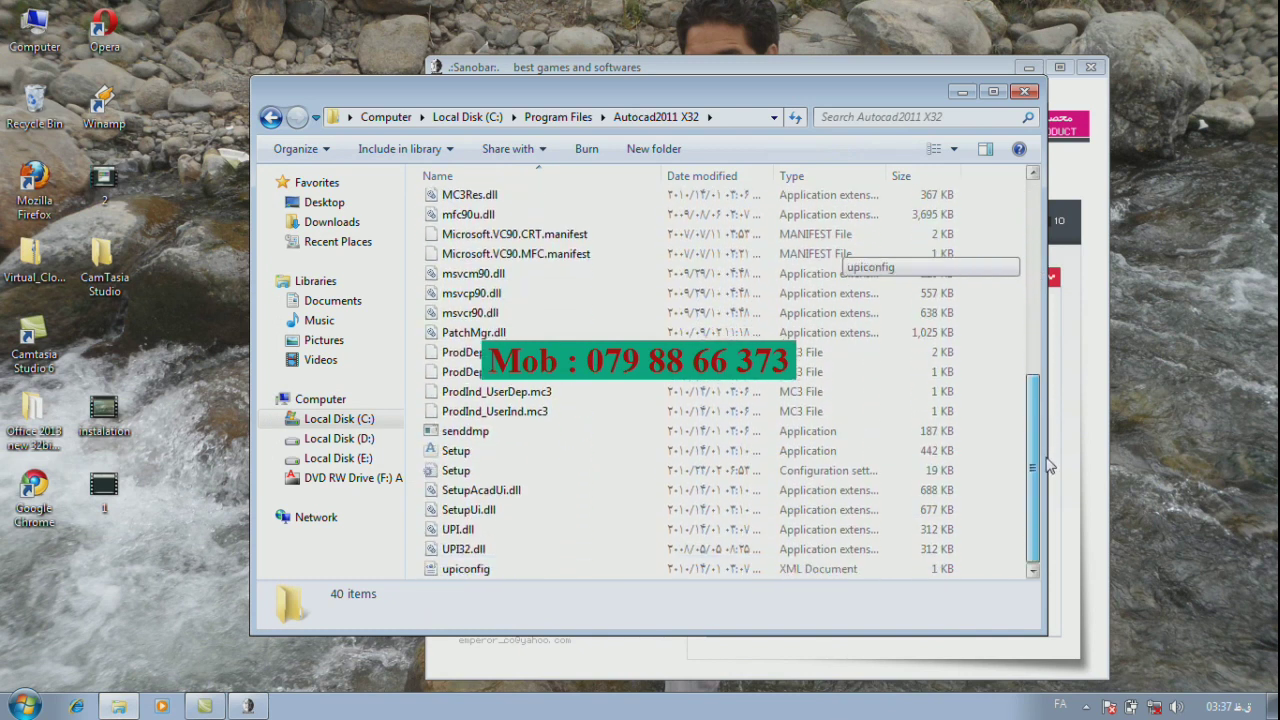
left_click(445, 455)
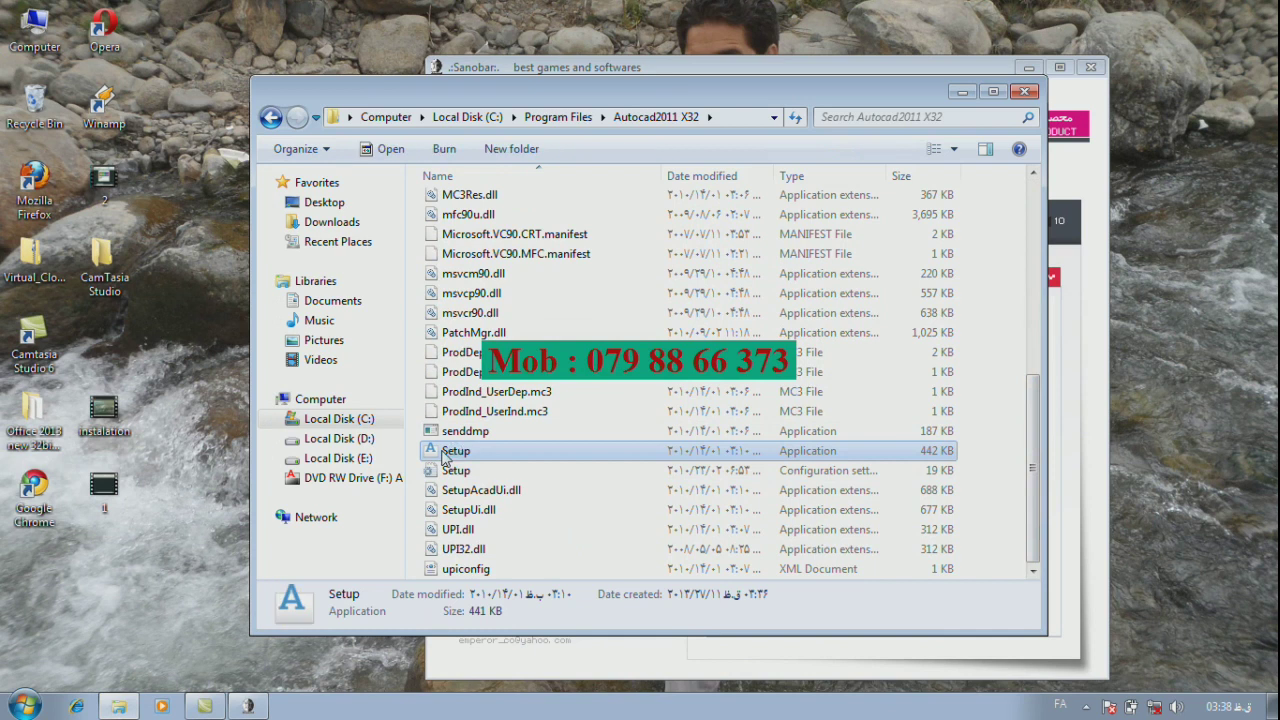
double_click(445, 455)
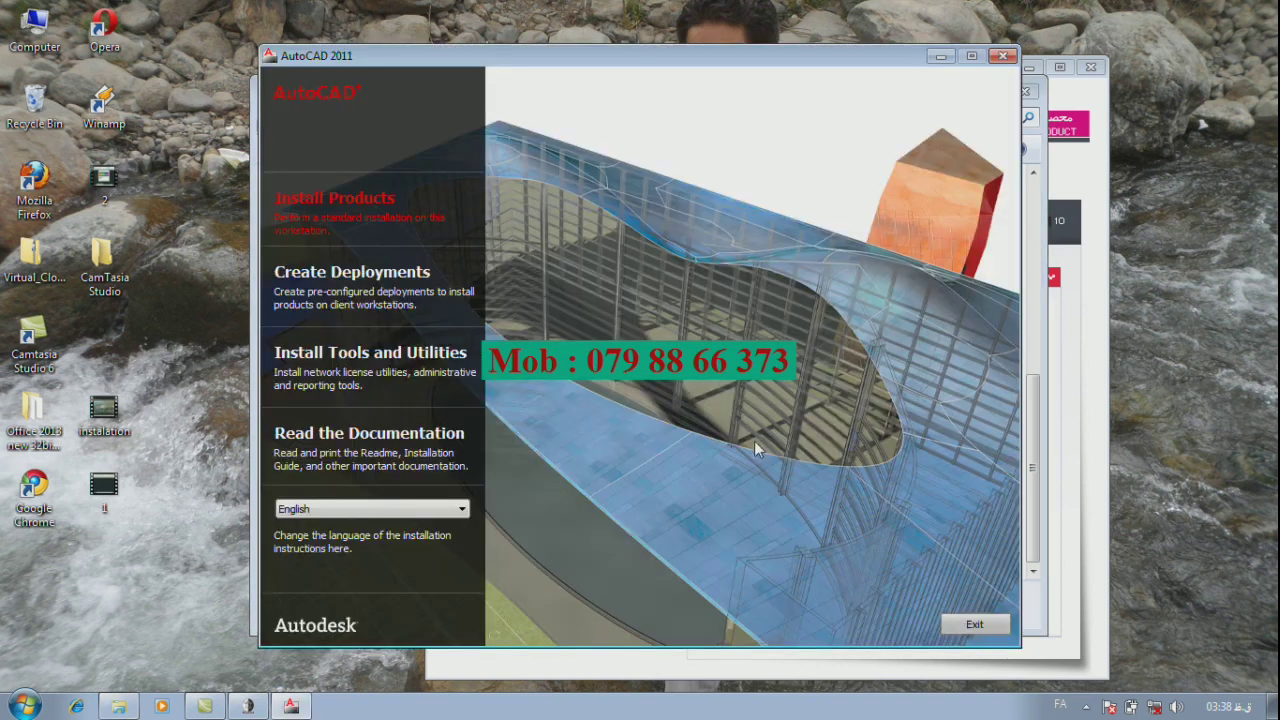
- Choose Install Products and continue with only AutoCAD 2011 selected
left_click(335, 205)
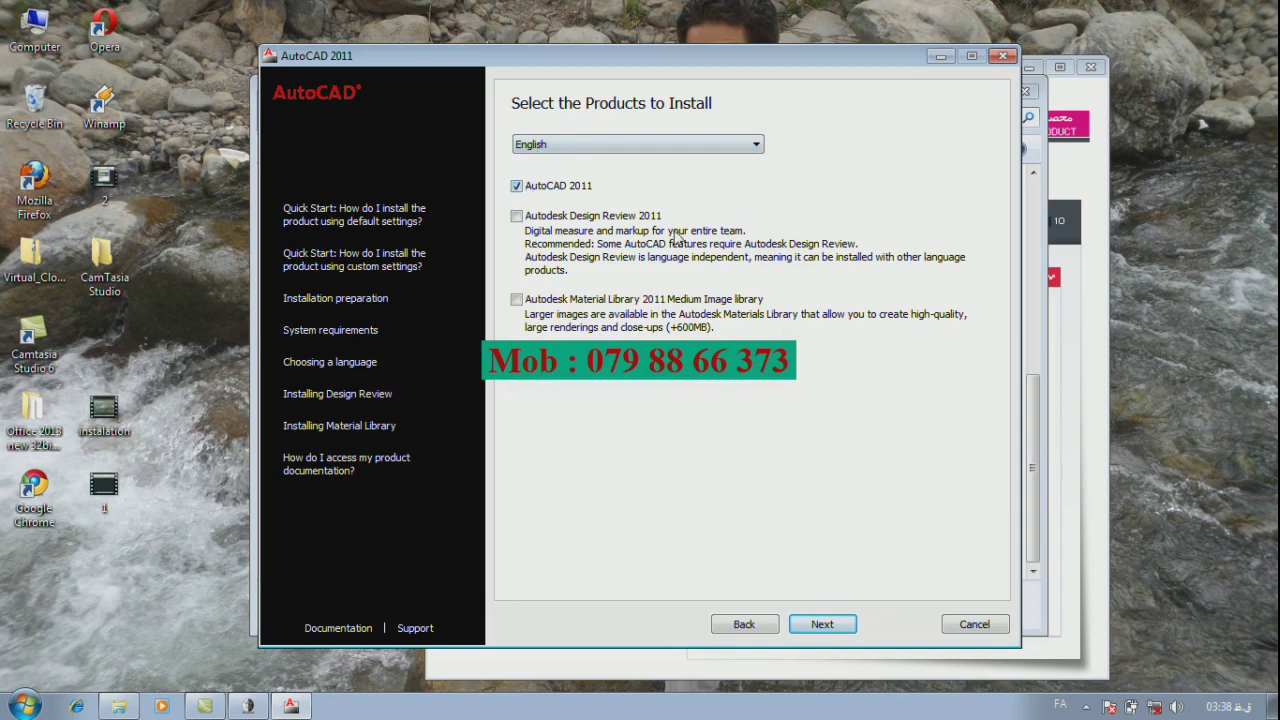
left_click(833, 626)
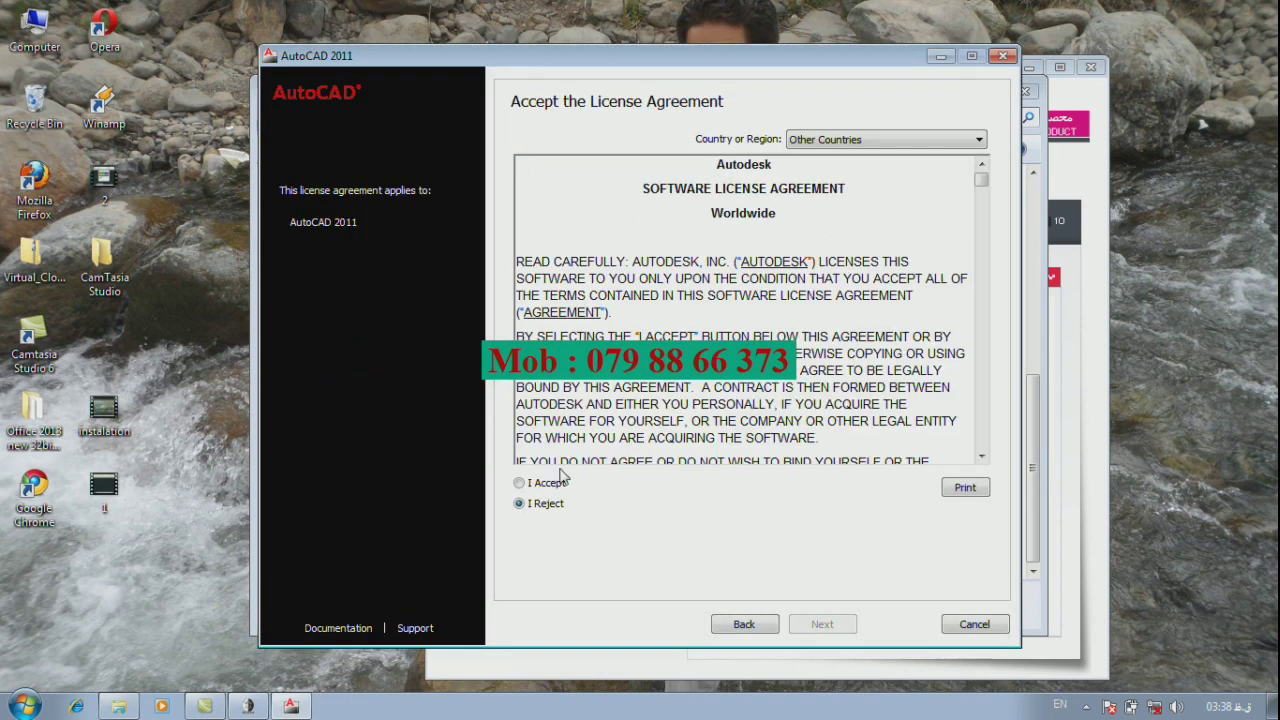
- Accept the license and search the country list, first landing on Palau
left_click(547, 488)
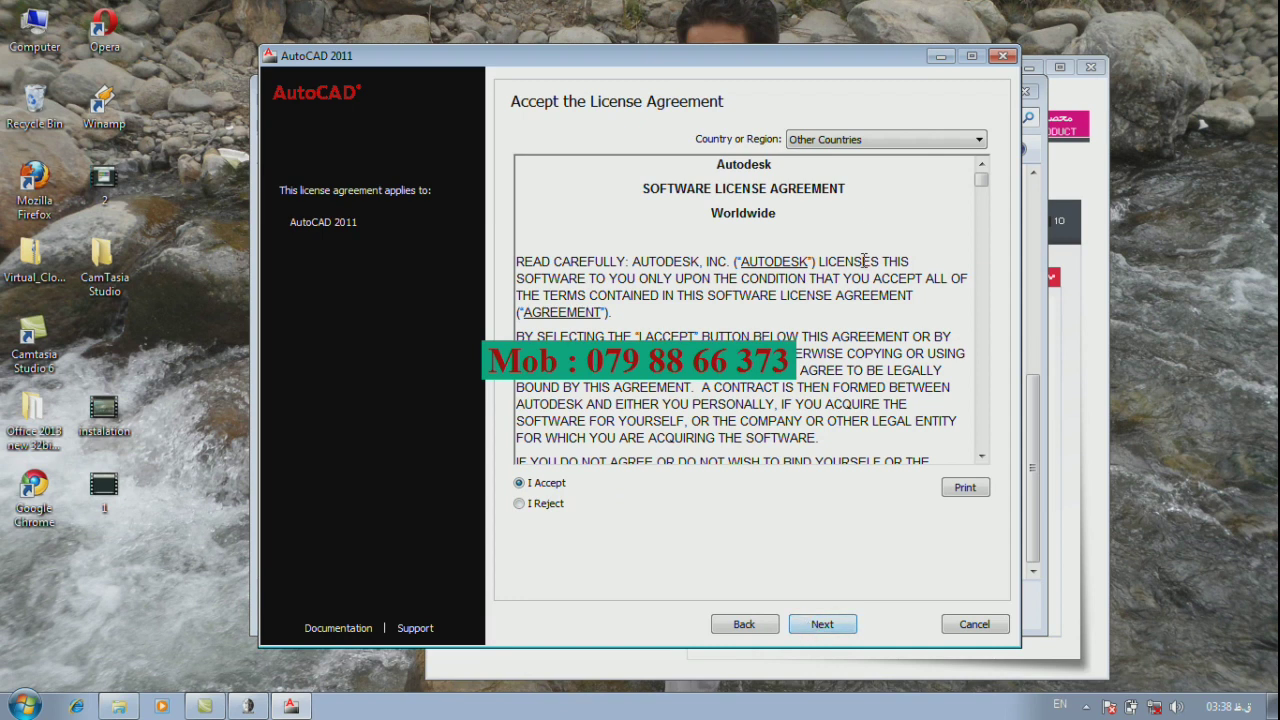
left_click(828, 142)
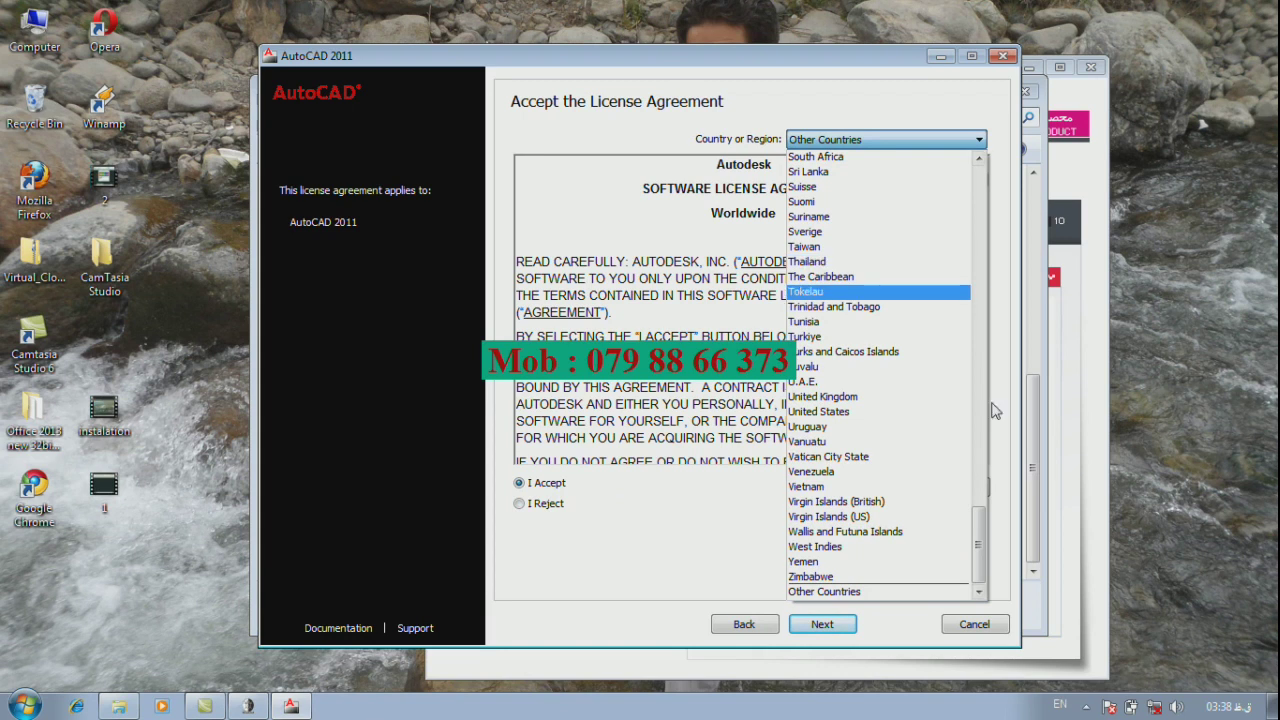
key("n")
key("i")
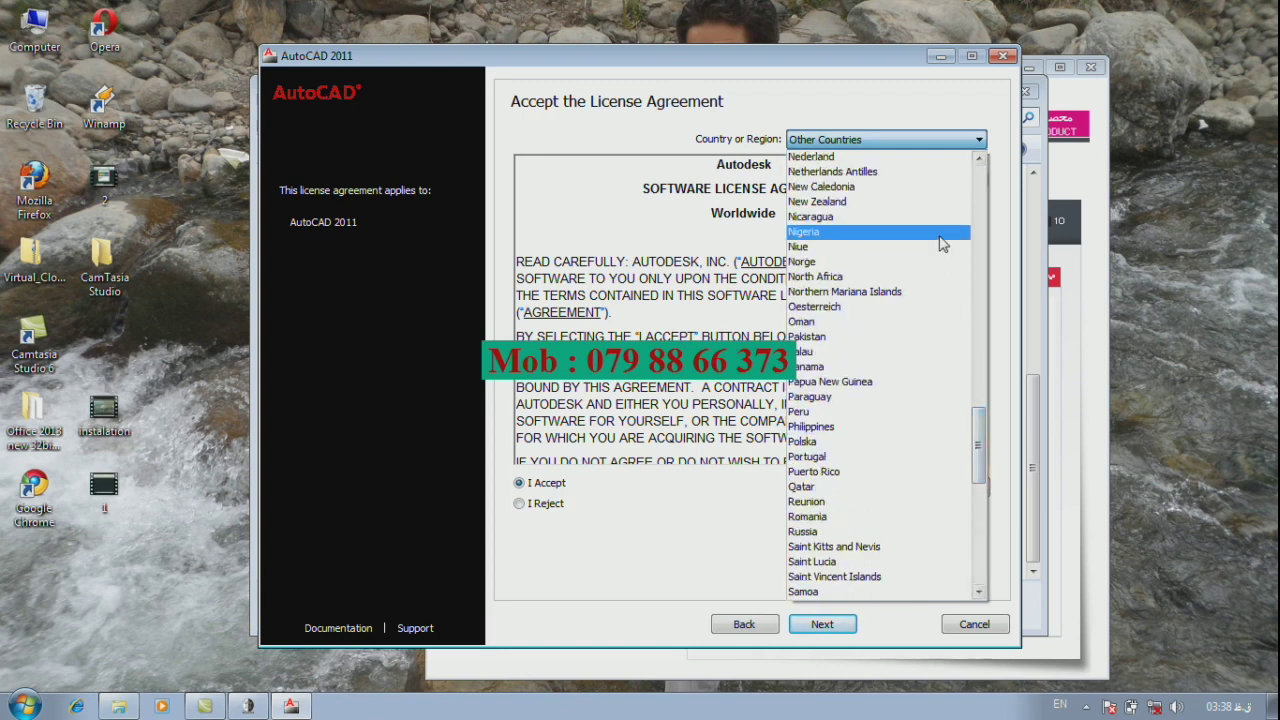
key("Return")
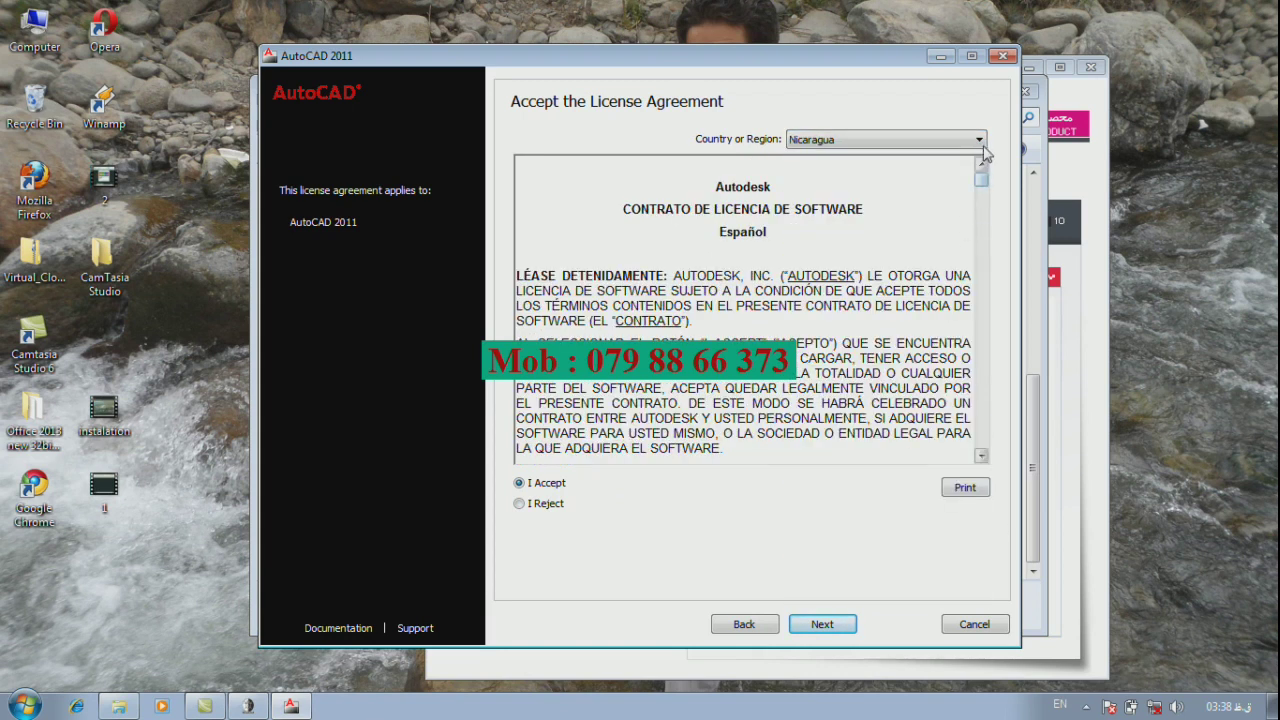
left_click(980, 141)
mouse_move(979, 450)
left_mouse_down()
mouse_move(960, 198)
mouse_move(951, 336)
mouse_move(972, 522)
left_mouse_up()
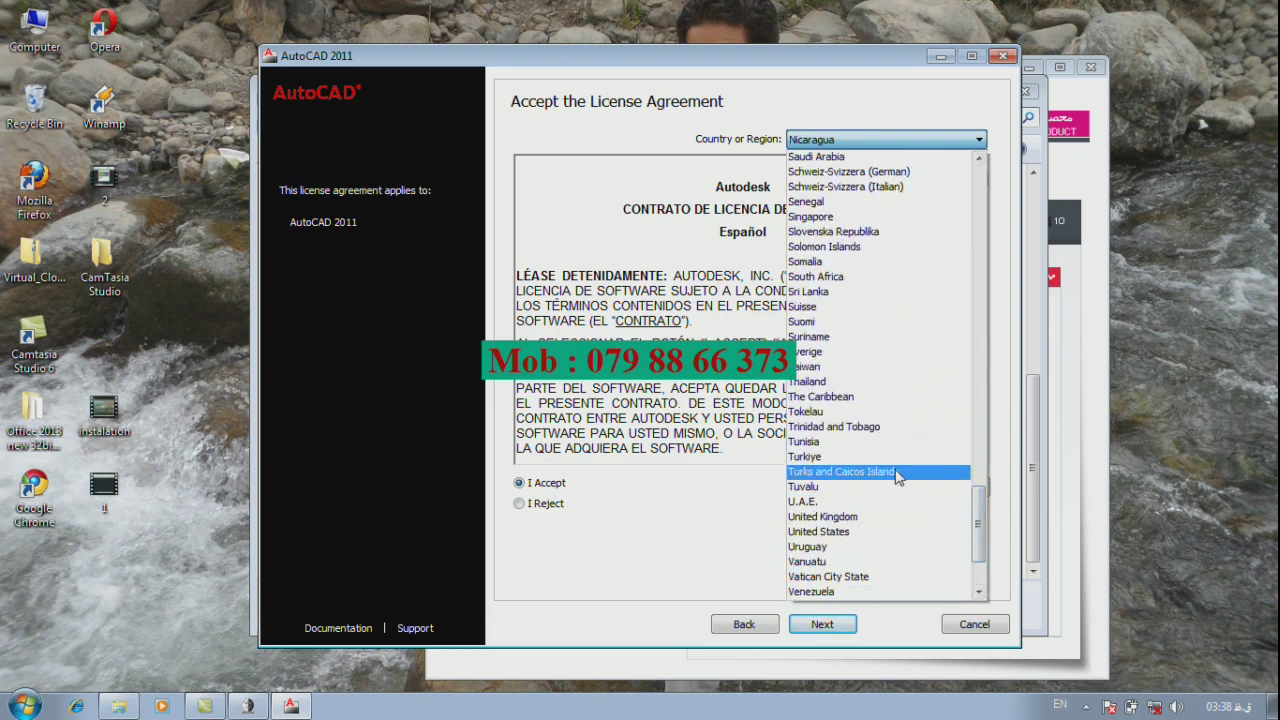
mouse_move(980, 537)
left_mouse_down()
mouse_move(980, 566)
mouse_move(970, 463)
left_mouse_up()
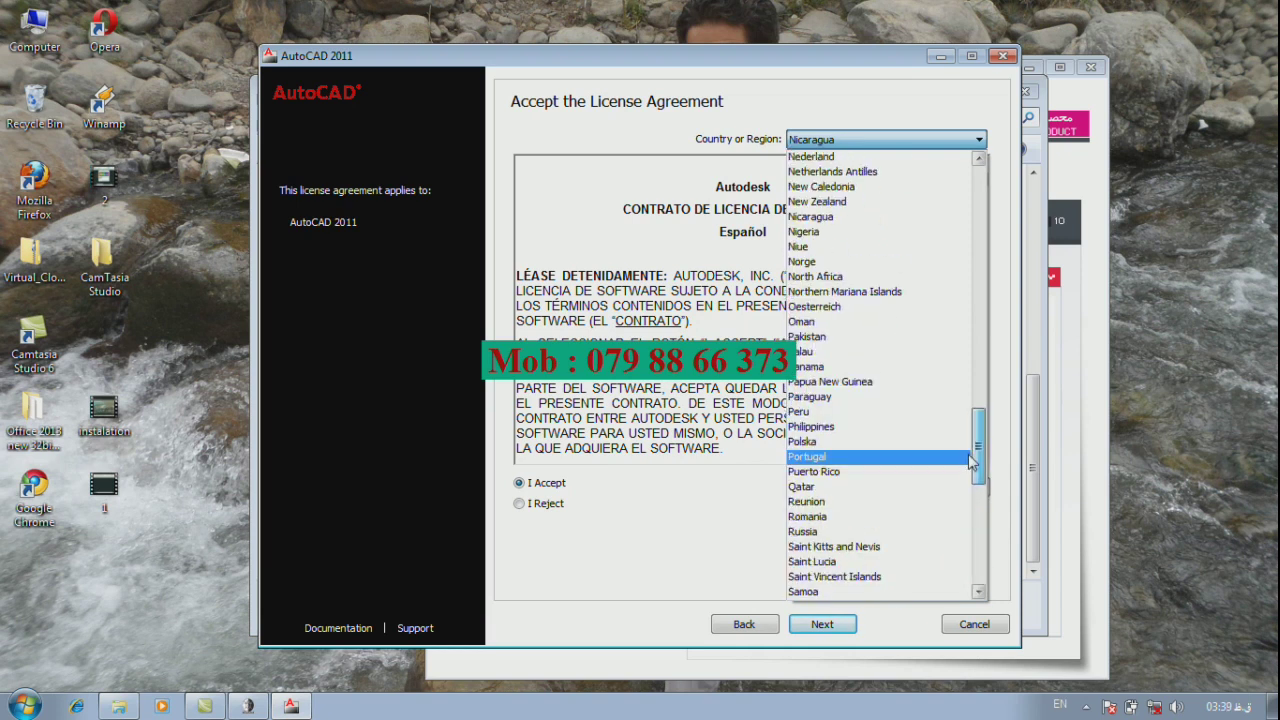
left_click(965, 411)
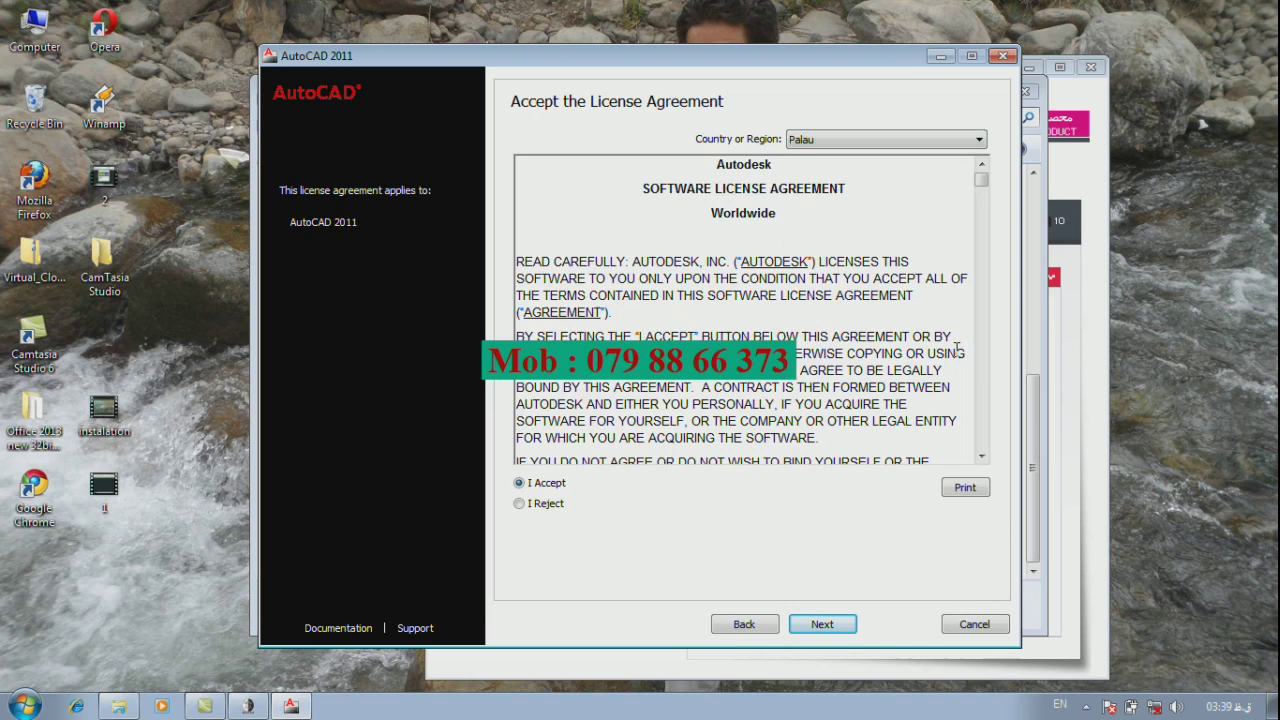
- Set the country to United States and continue to user information
left_click(979, 142)
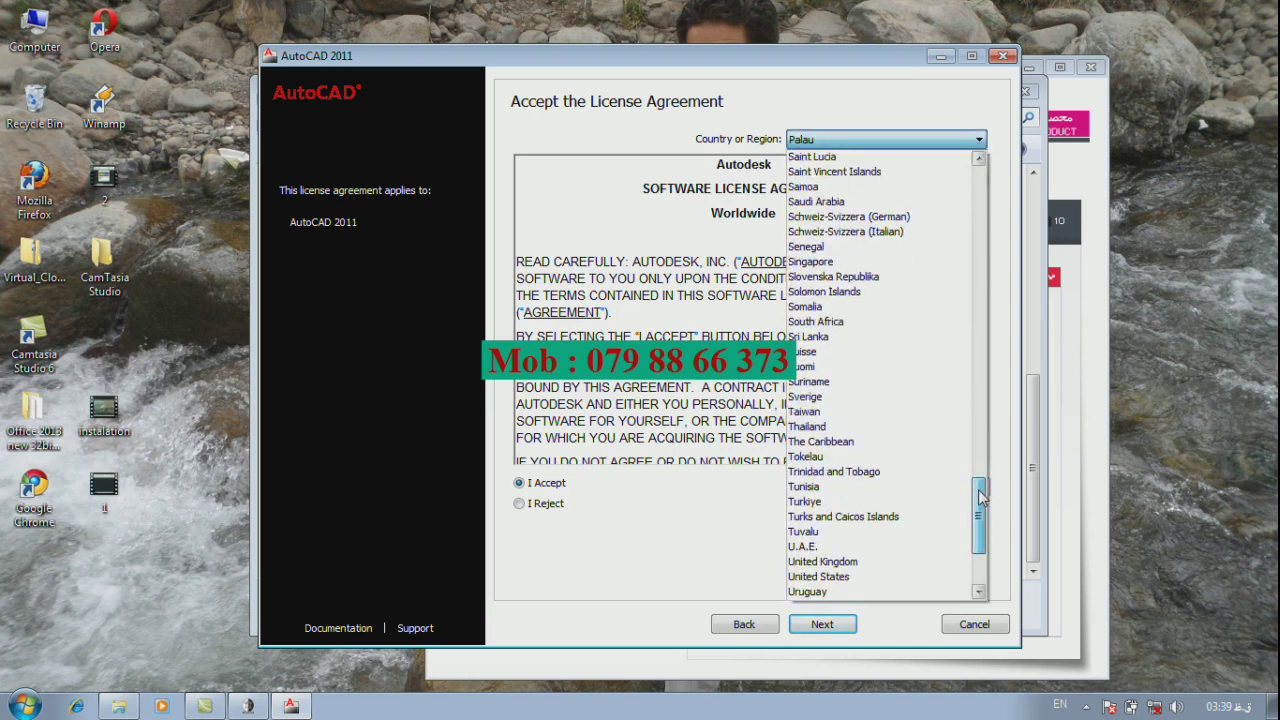
left_click_drag(985, 461, 985, 505)
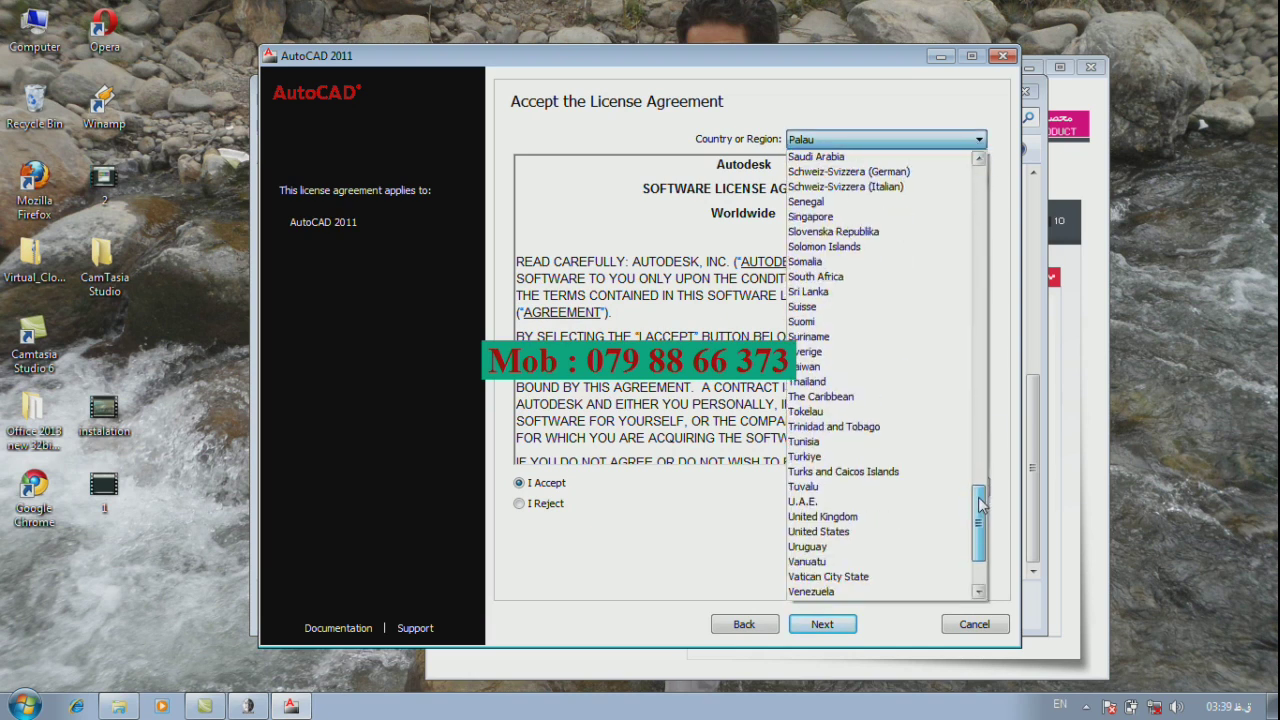
left_click(830, 532)
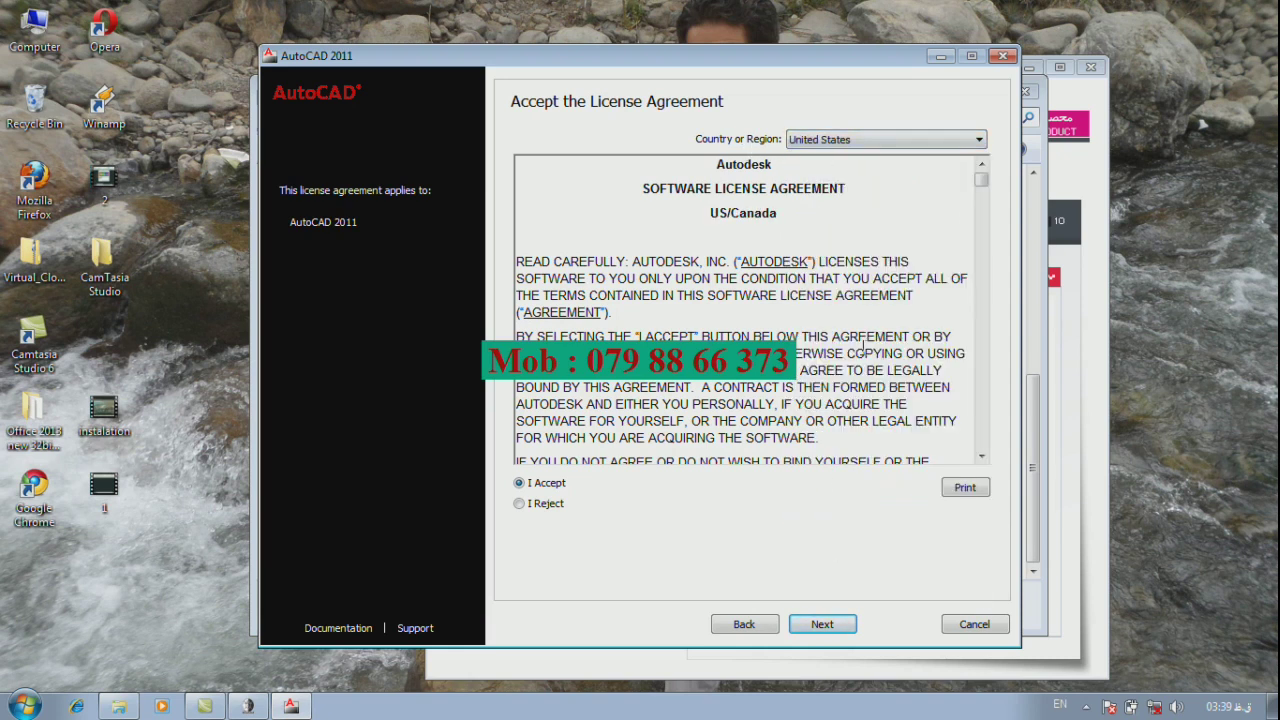
left_click(820, 626)
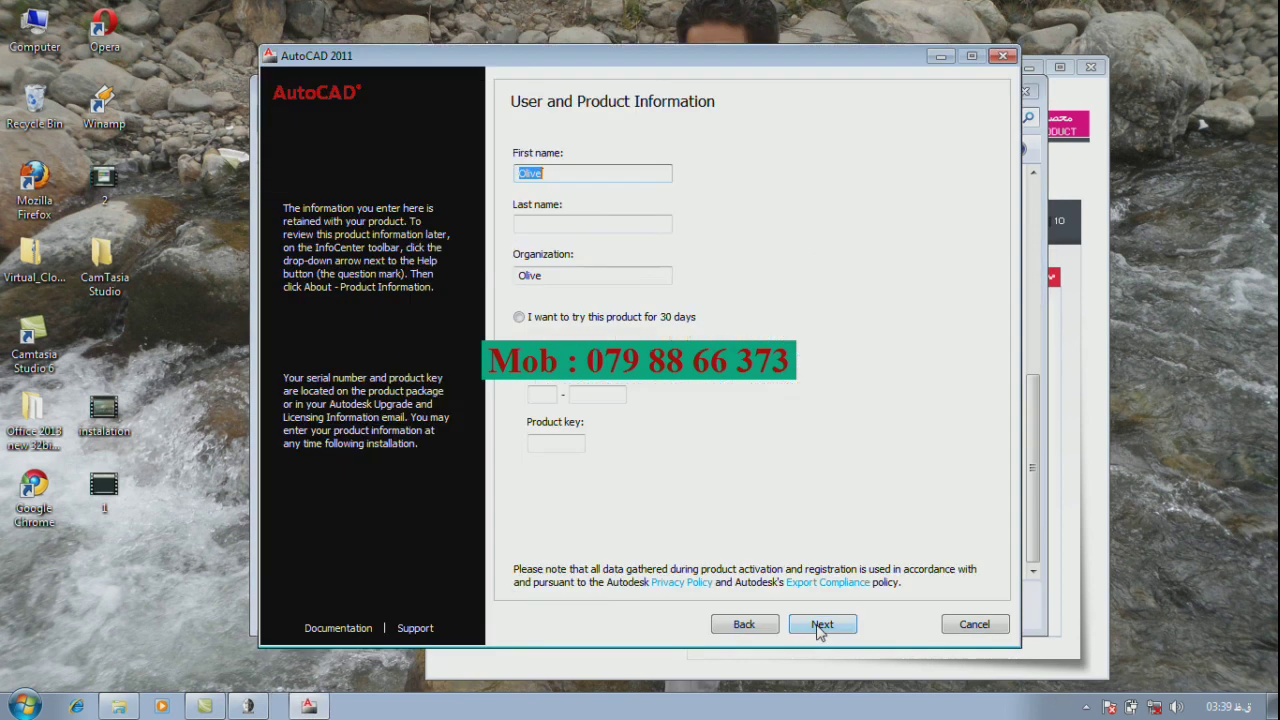
- Enter the user's first and last names and trim the organization name's trailing letters
type("Aerc")
left_click(563, 223)
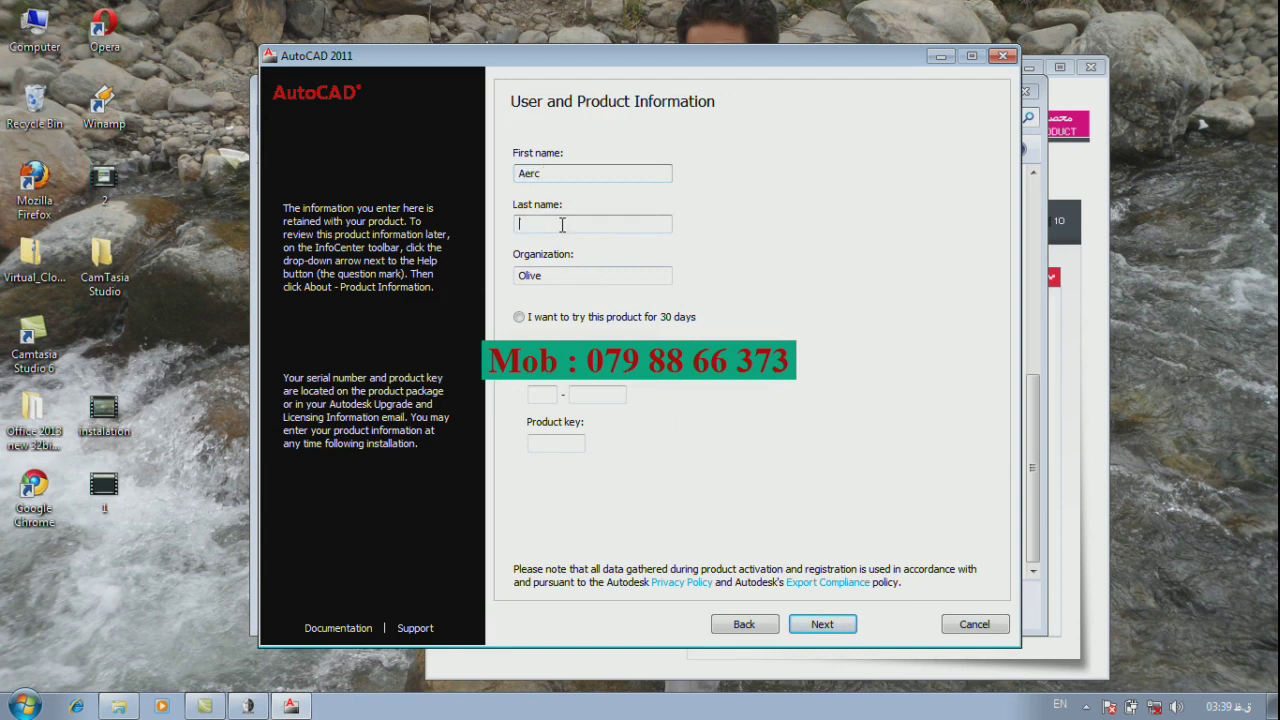
type("Aerc")
type("2")
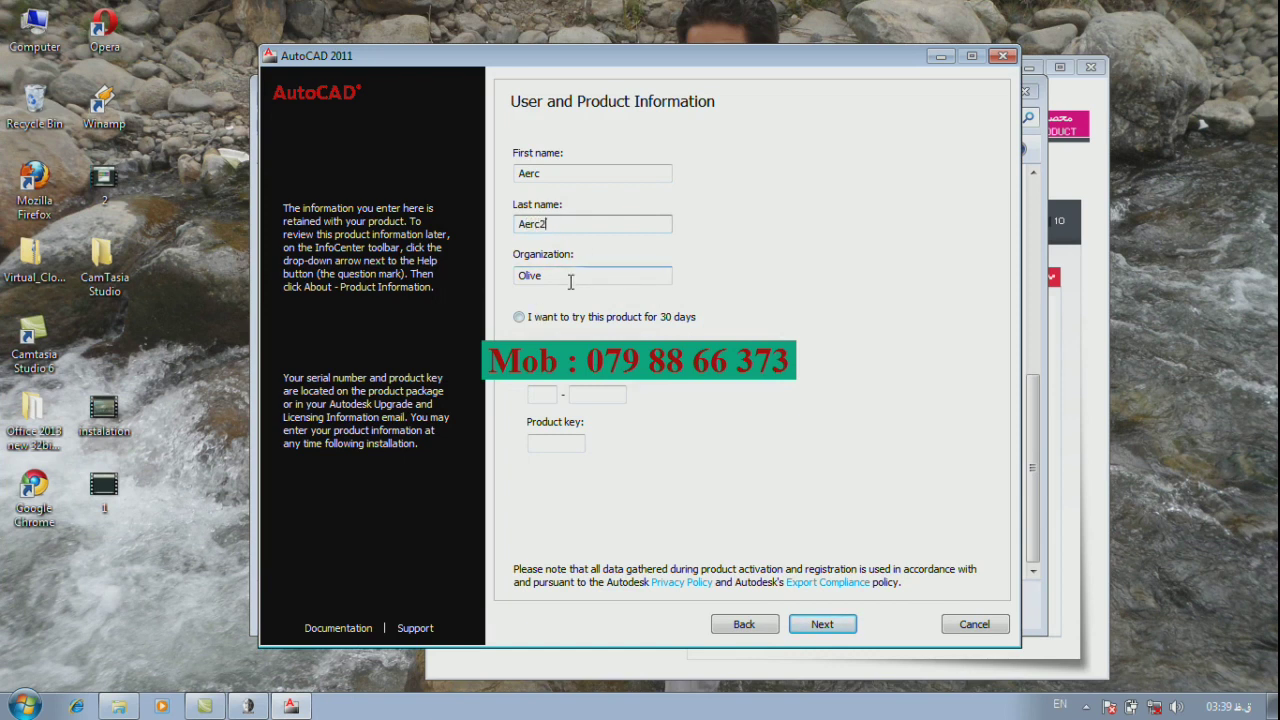
left_click_drag(570, 277, 528, 276)
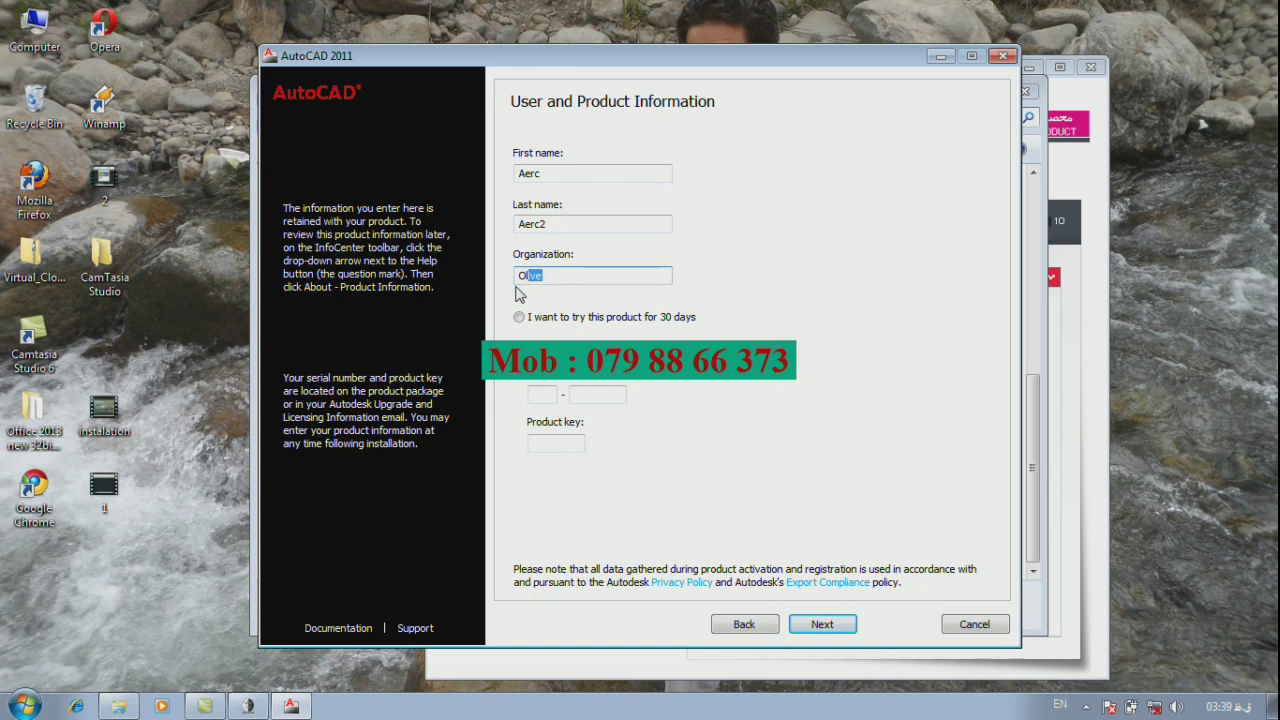
key("BackSpace")
left_click(1088, 346)
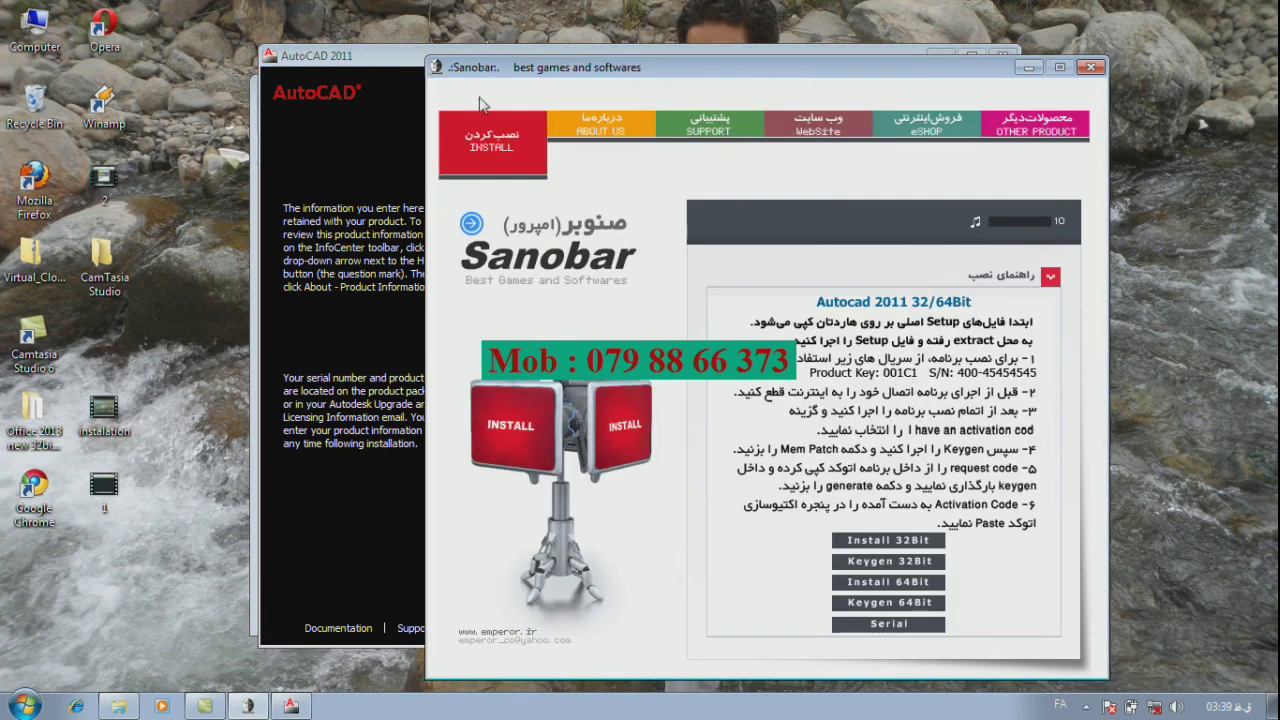
- Enter the serial number and product key from the Sanobar guide and continue to the summary
left_click(368, 60)
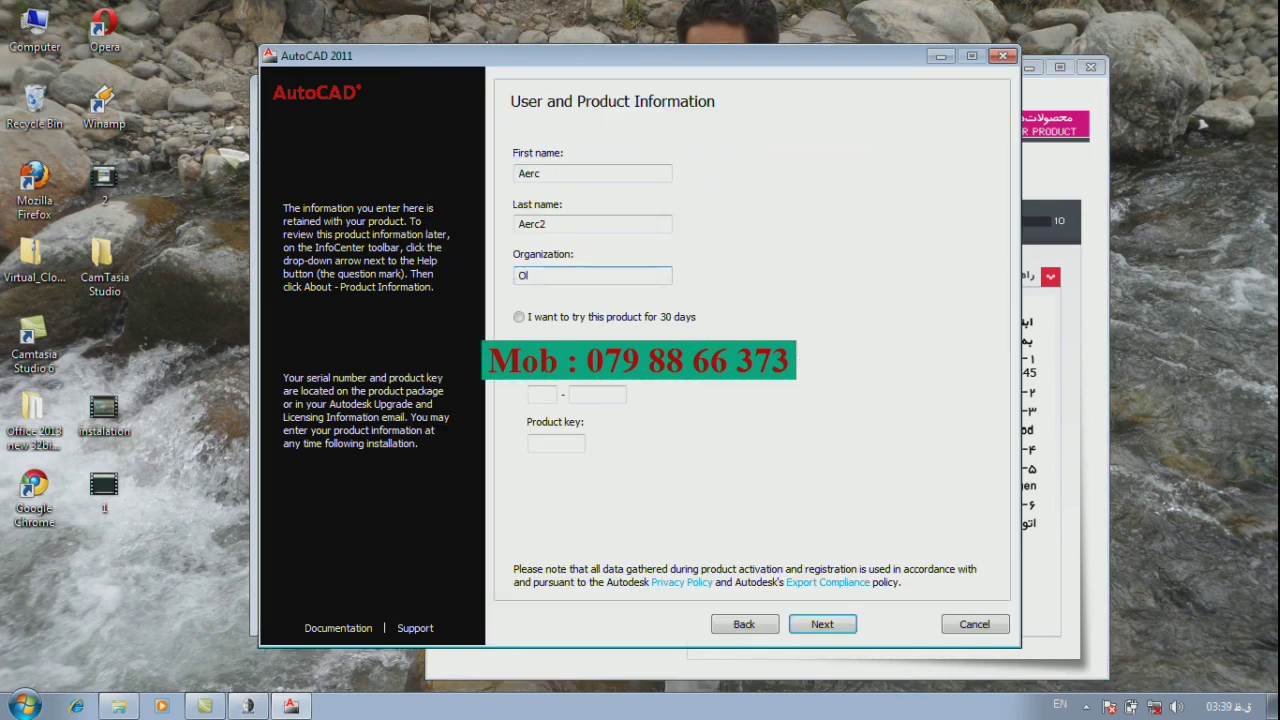
left_click(552, 442)
type("001C1")
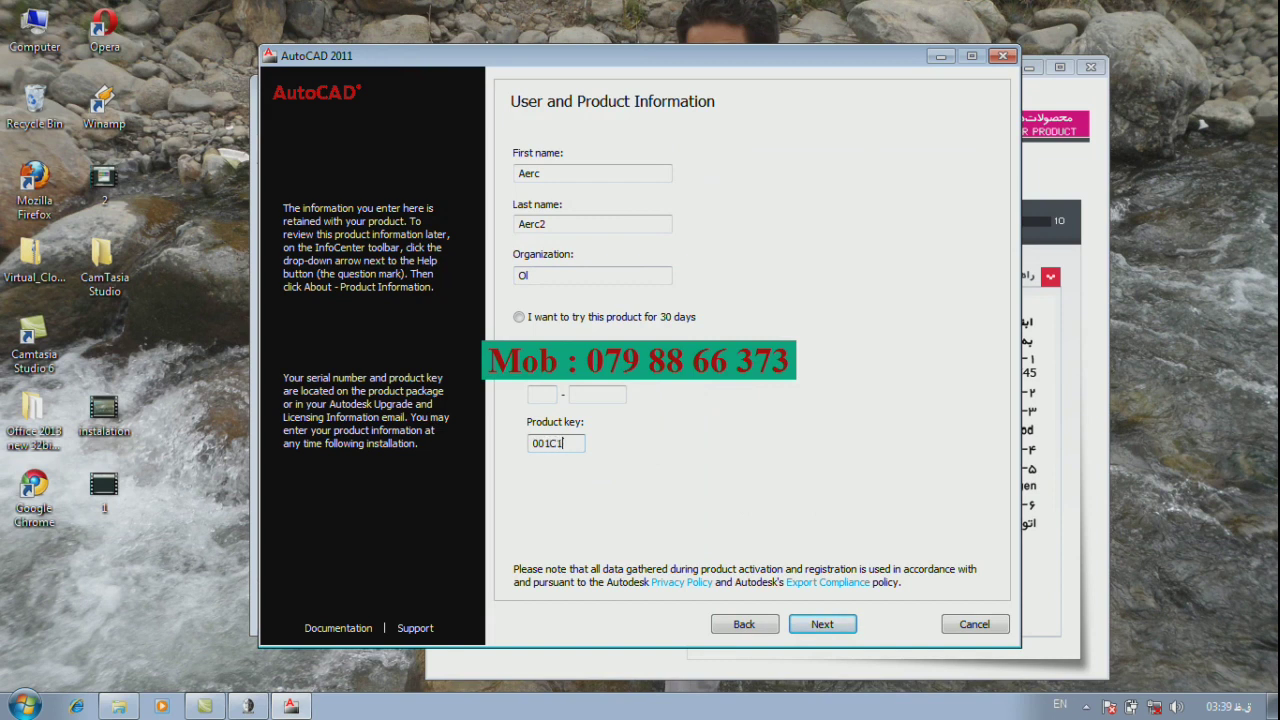
left_click(537, 397)
type("400")
type("45454545")
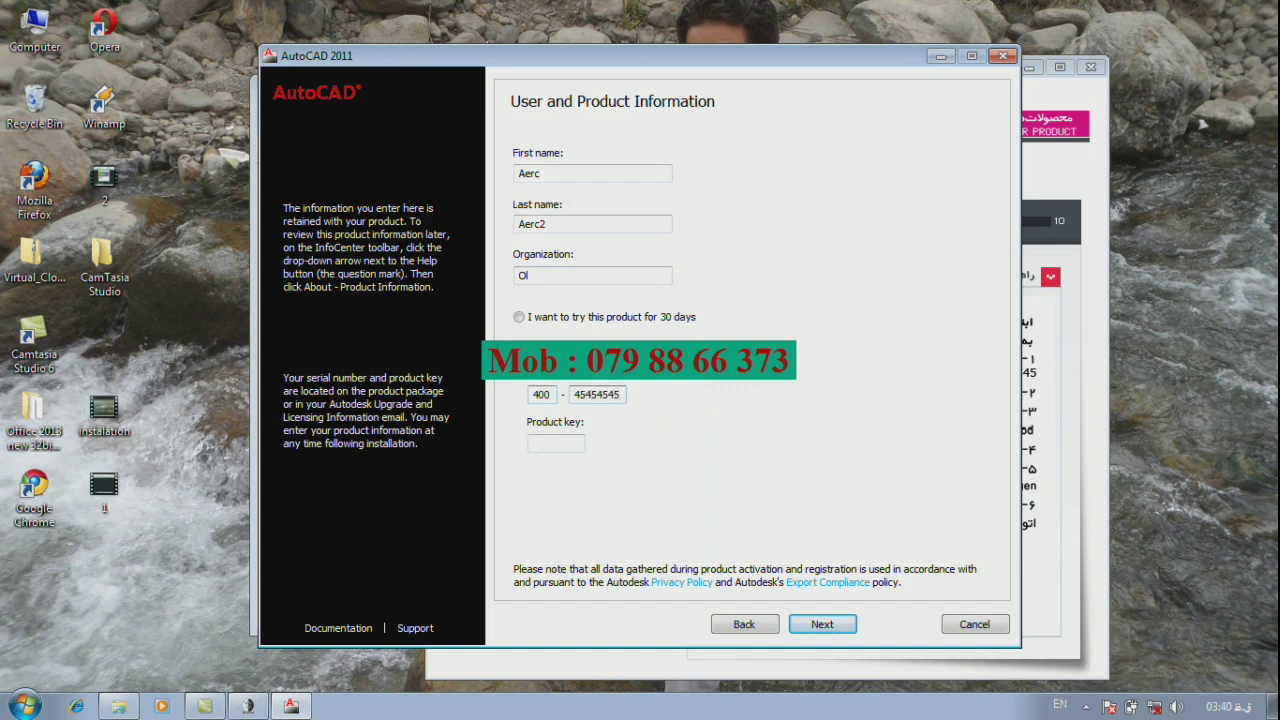
left_click(557, 445)
type("00")
type("1C1")
left_click(1045, 530)
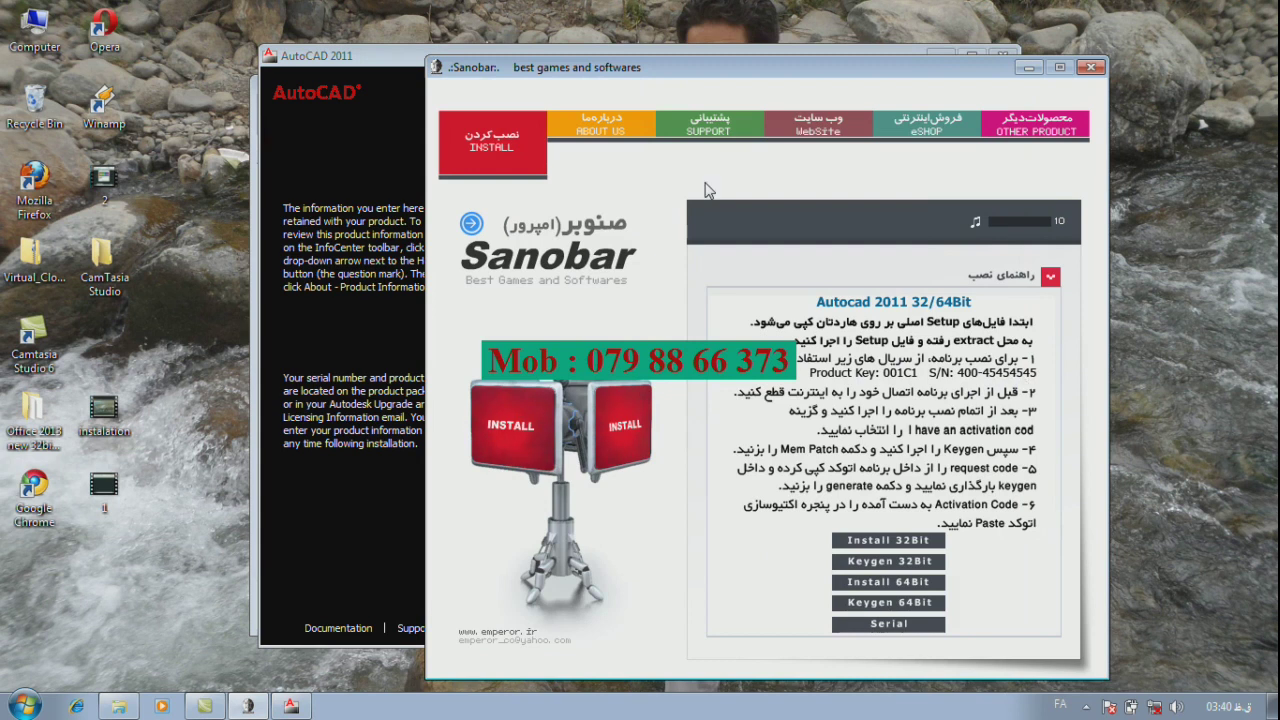
left_click(412, 98)
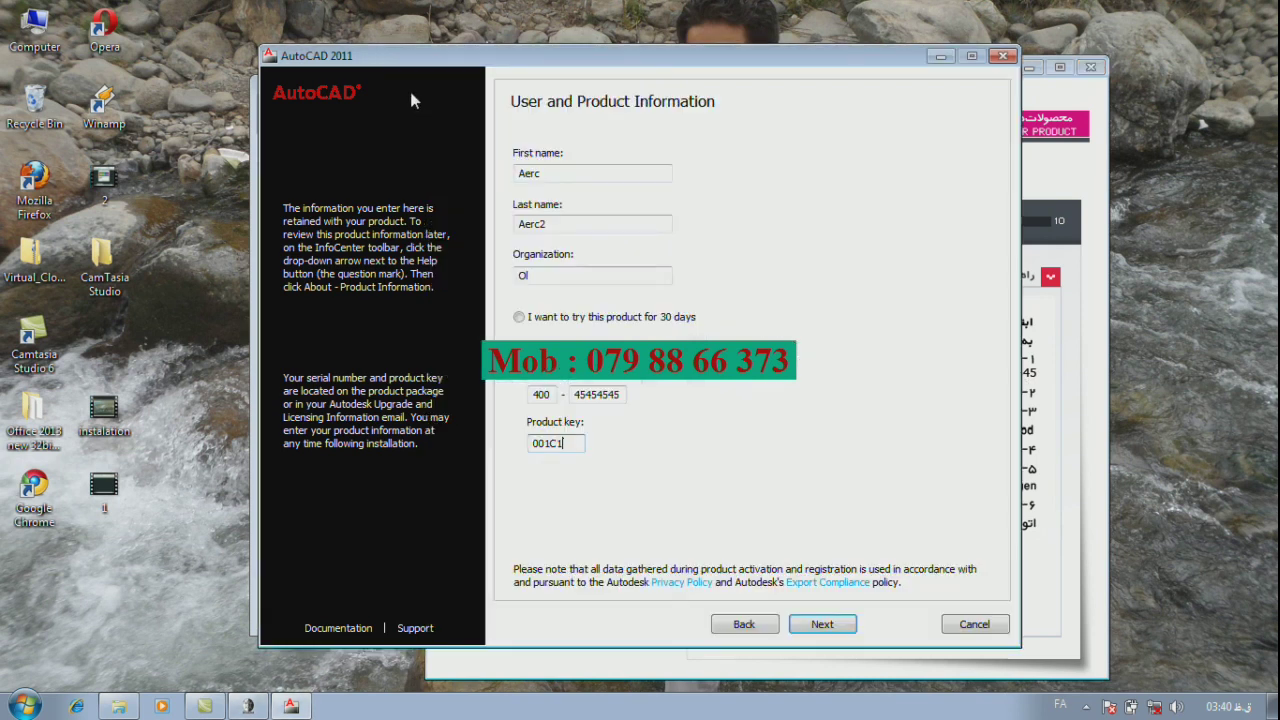
left_click(820, 624)
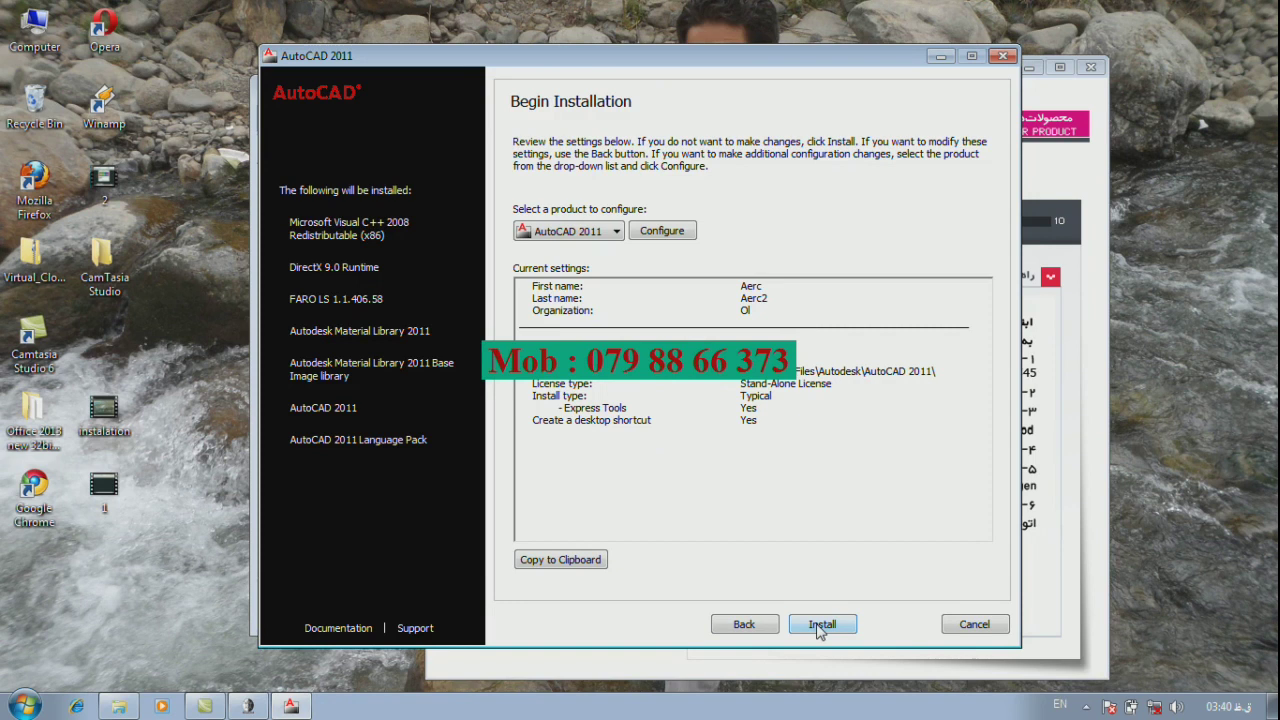
left_click(676, 233)
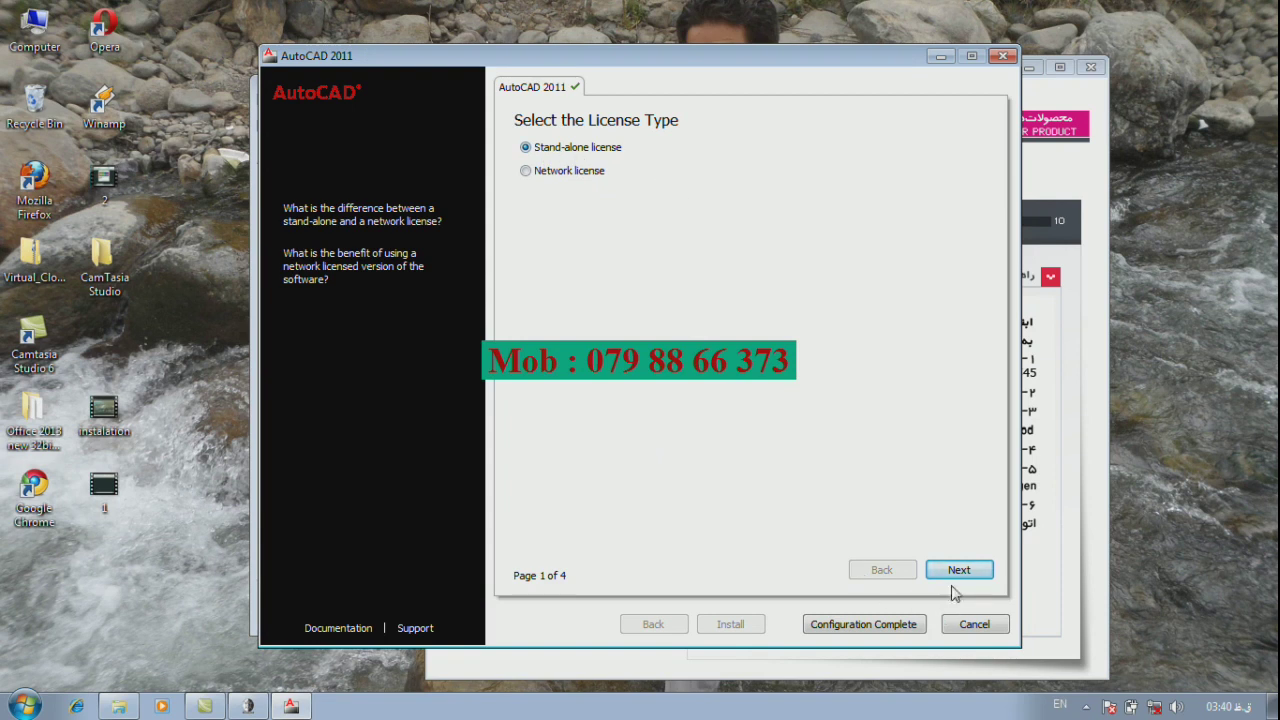
left_click(892, 626)
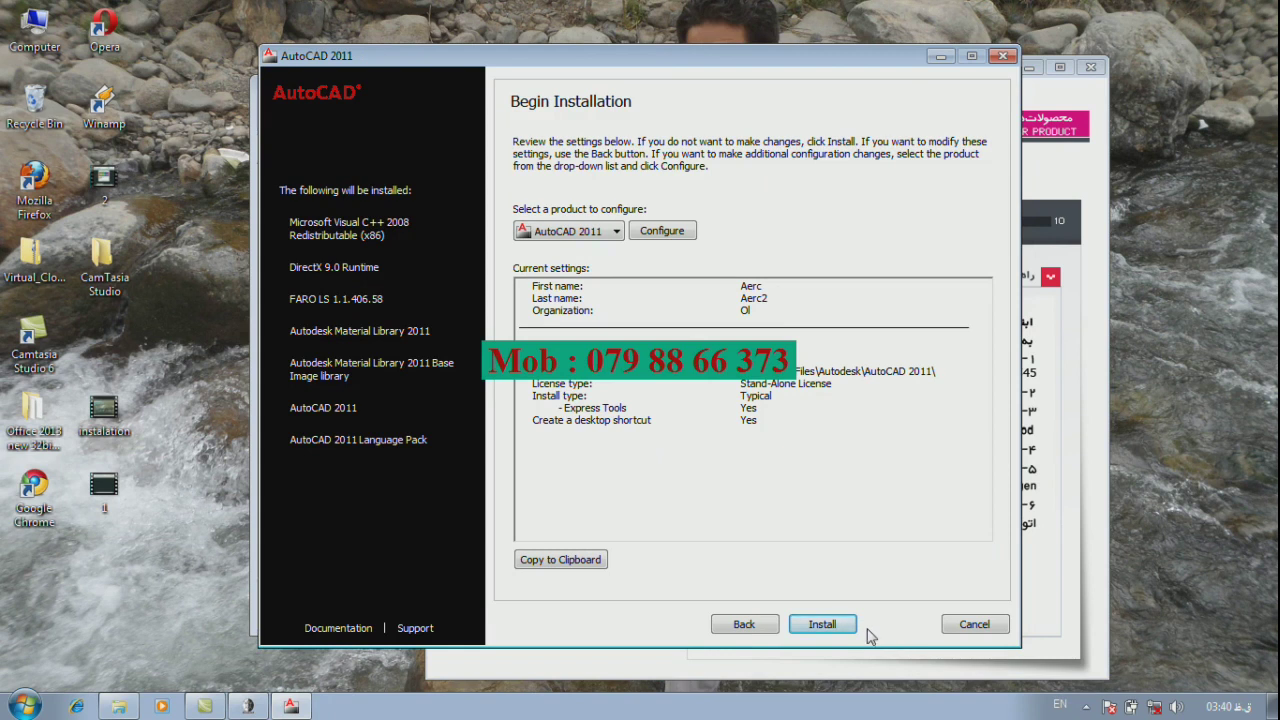
left_click(836, 630)
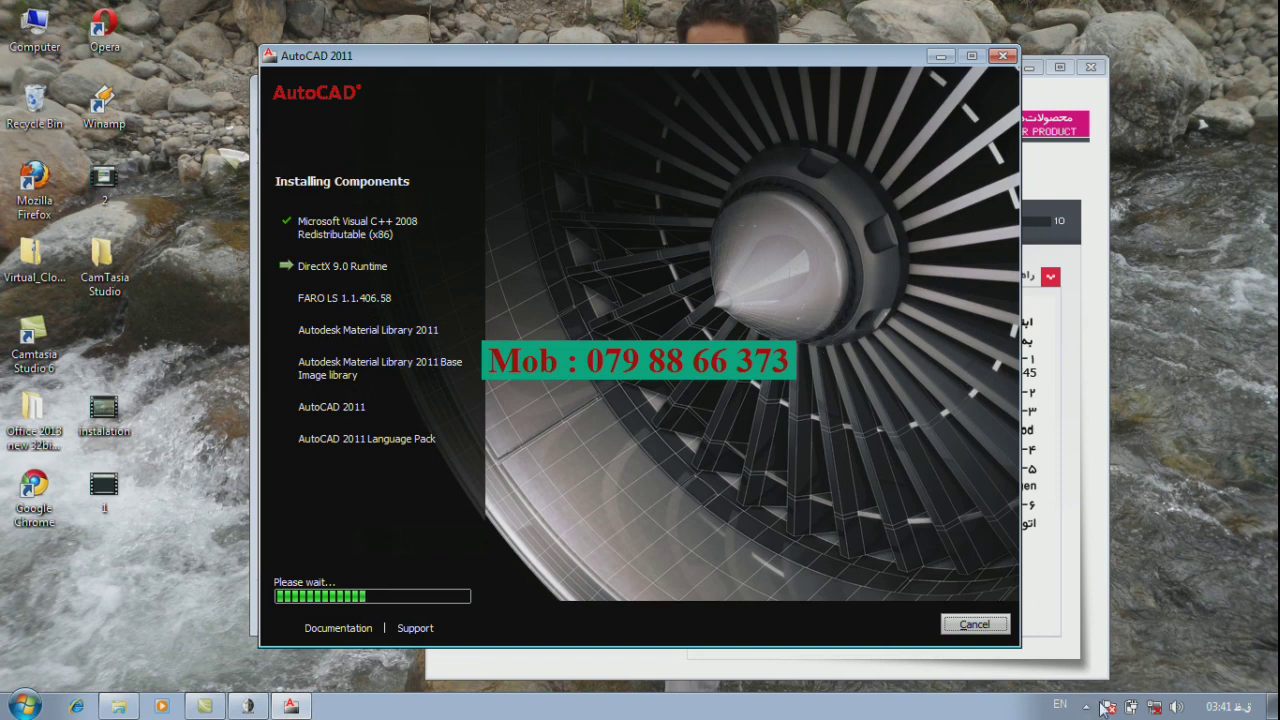
- Wait while DirectX, FARO LS, Material Libraries and AutoCAD 2011 install
left_click(1086, 707)
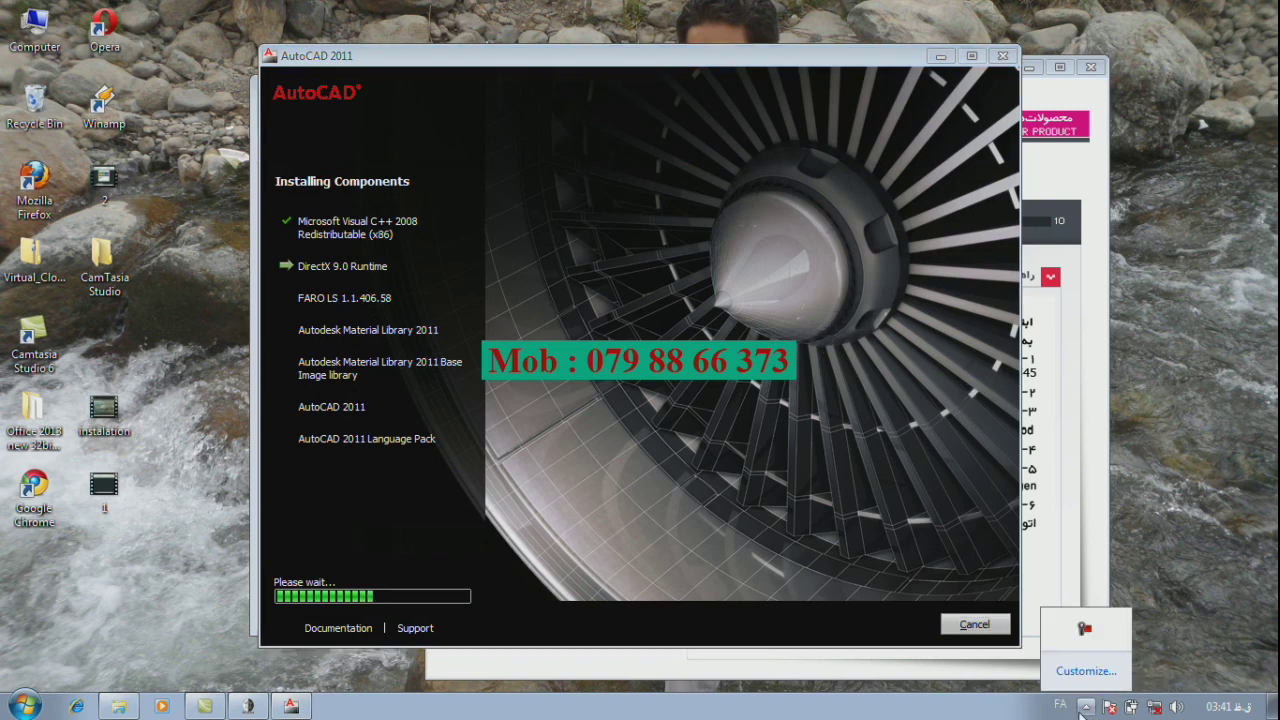
left_click(1086, 630)
left_click(1192, 612)
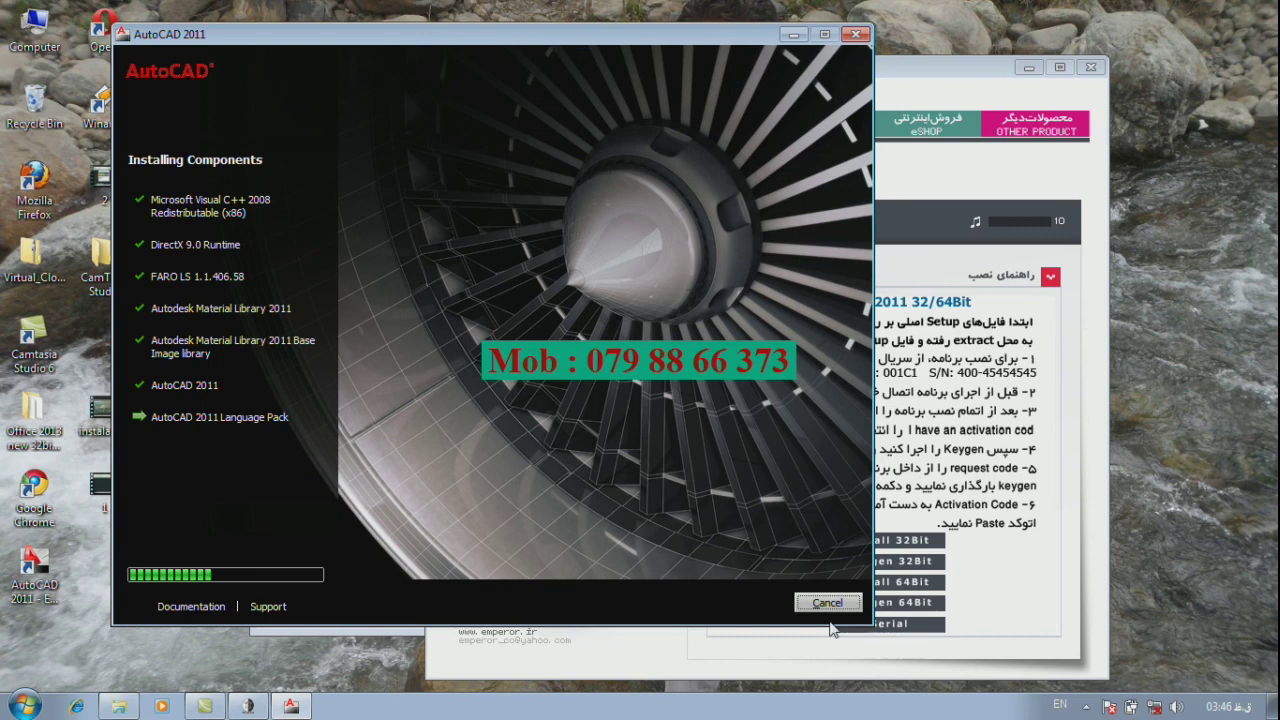
left_click(1086, 710)
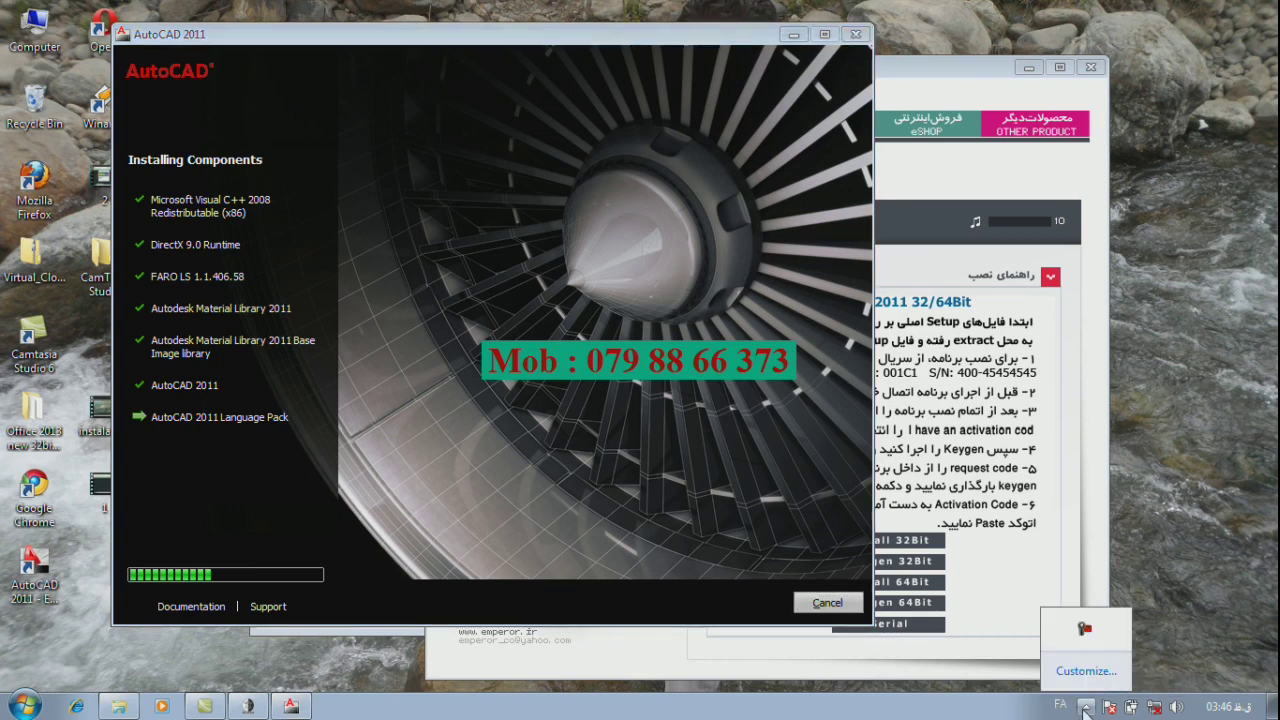
- Skip the Readme, finish the installer, and launch the Autodesk 2011 X-Force keygen
left_click(1084, 628)
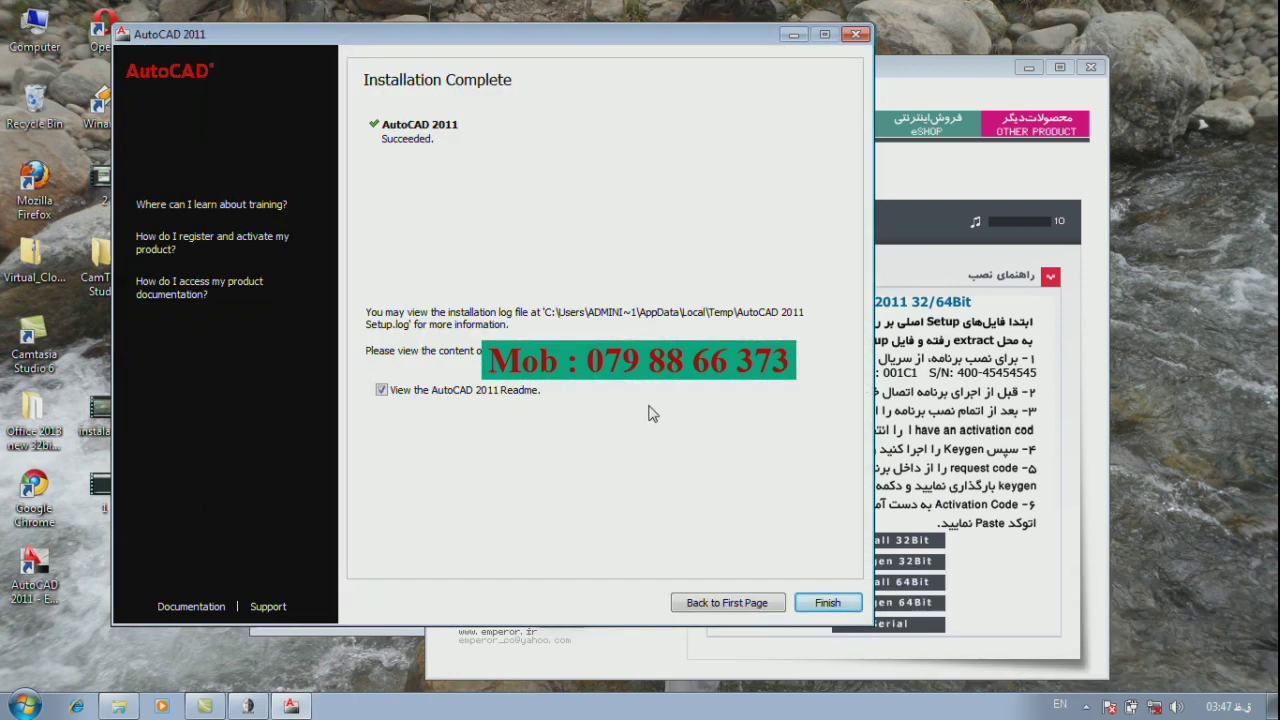
left_click(383, 392)
left_click(828, 605)
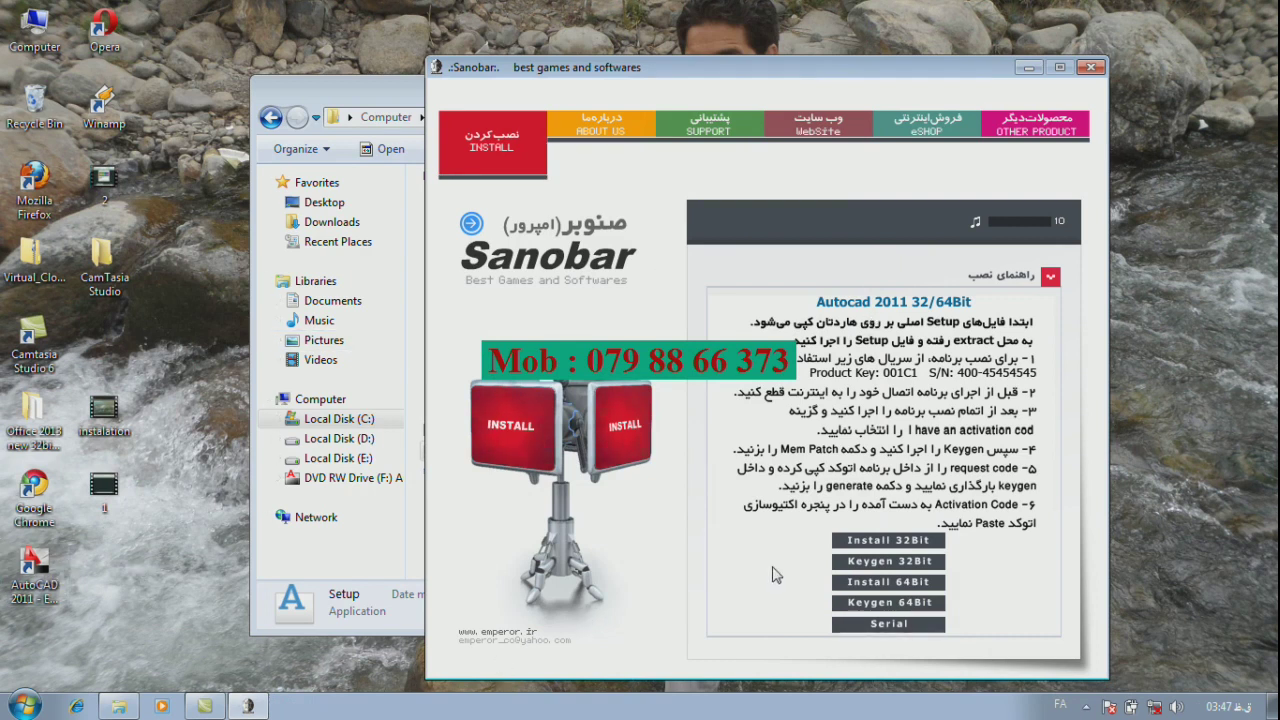
left_click(842, 563)
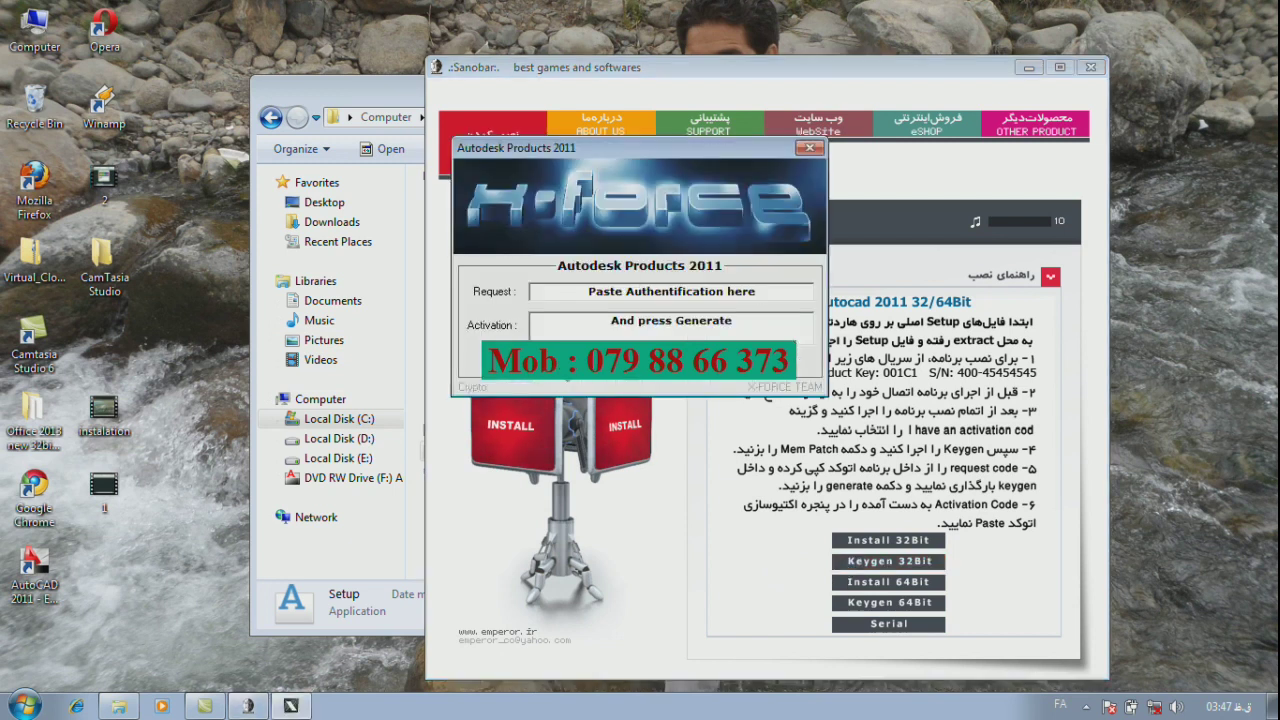
- Run the 32-bit X-Force keygen, dismiss its error, and launch AutoCAD 2011 from the desktop
left_click(568, 377)
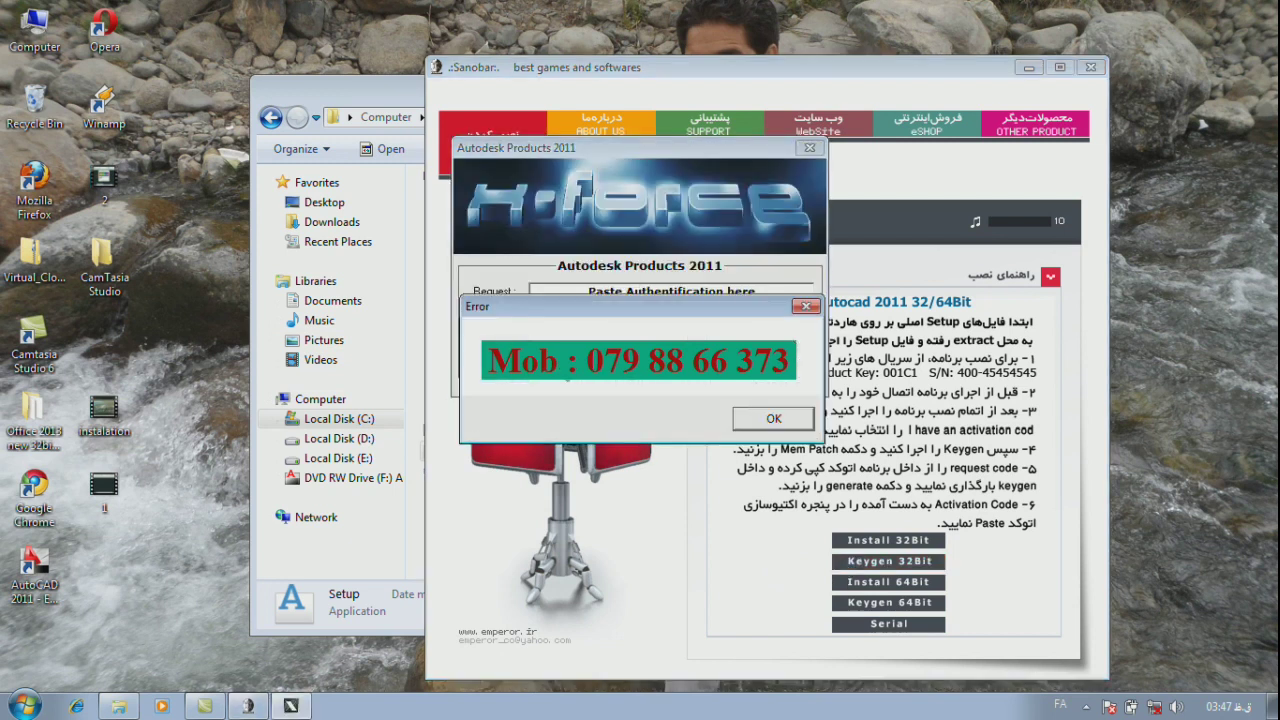
left_click(797, 426)
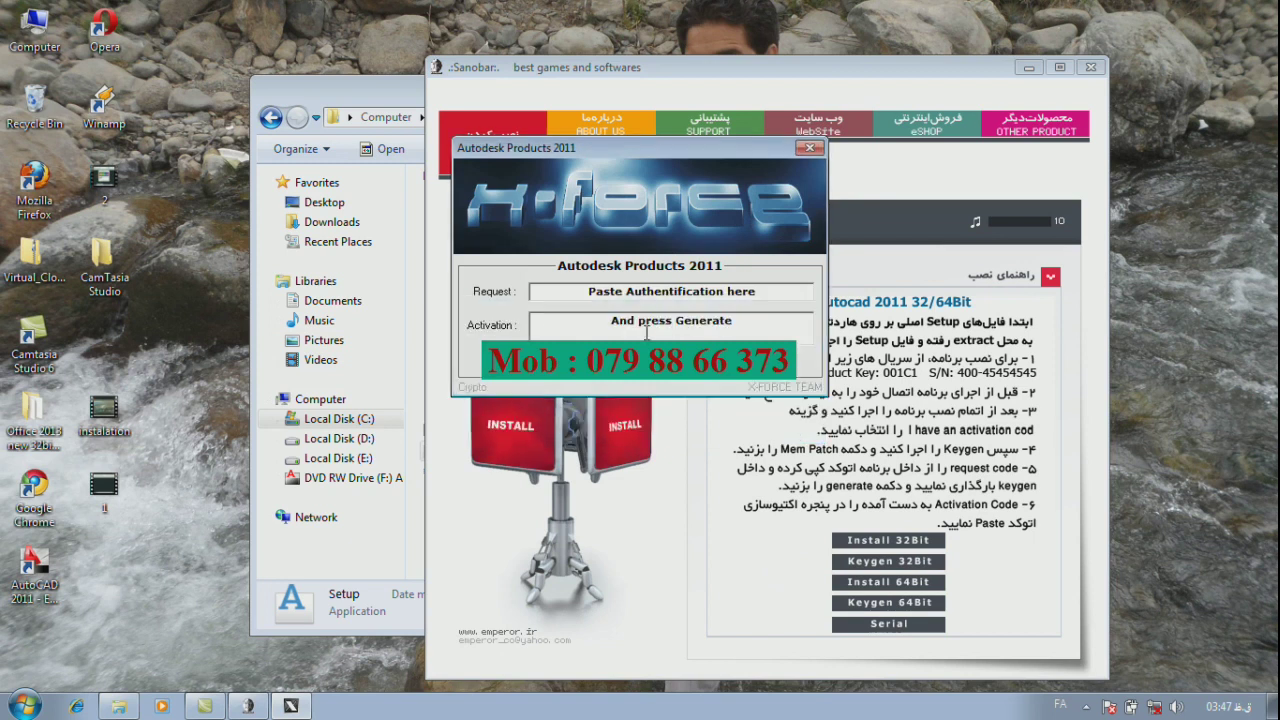
left_click(42, 567)
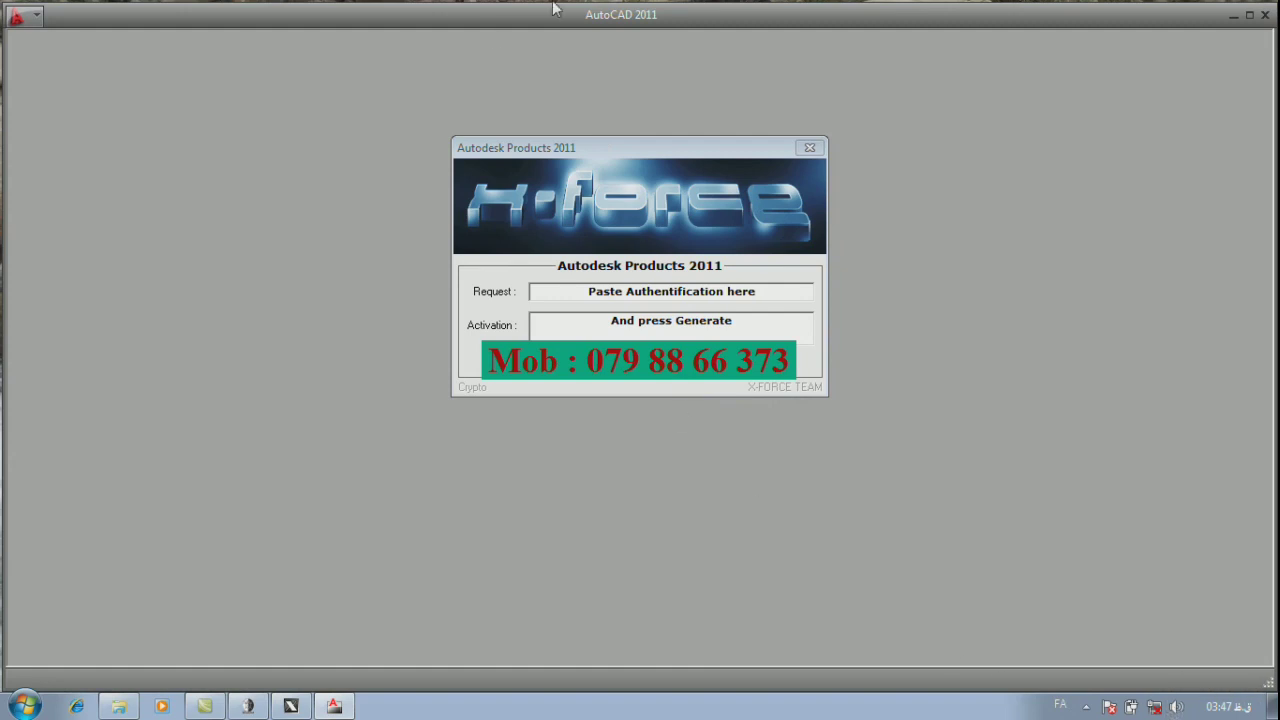
- Move the keygen and licensing windows aside and start activating AutoCAD 2011
mouse_move(625, 148)
left_mouse_down()
mouse_move(778, 280)
mouse_move(885, 333)
mouse_move(1082, 378)
left_mouse_up()
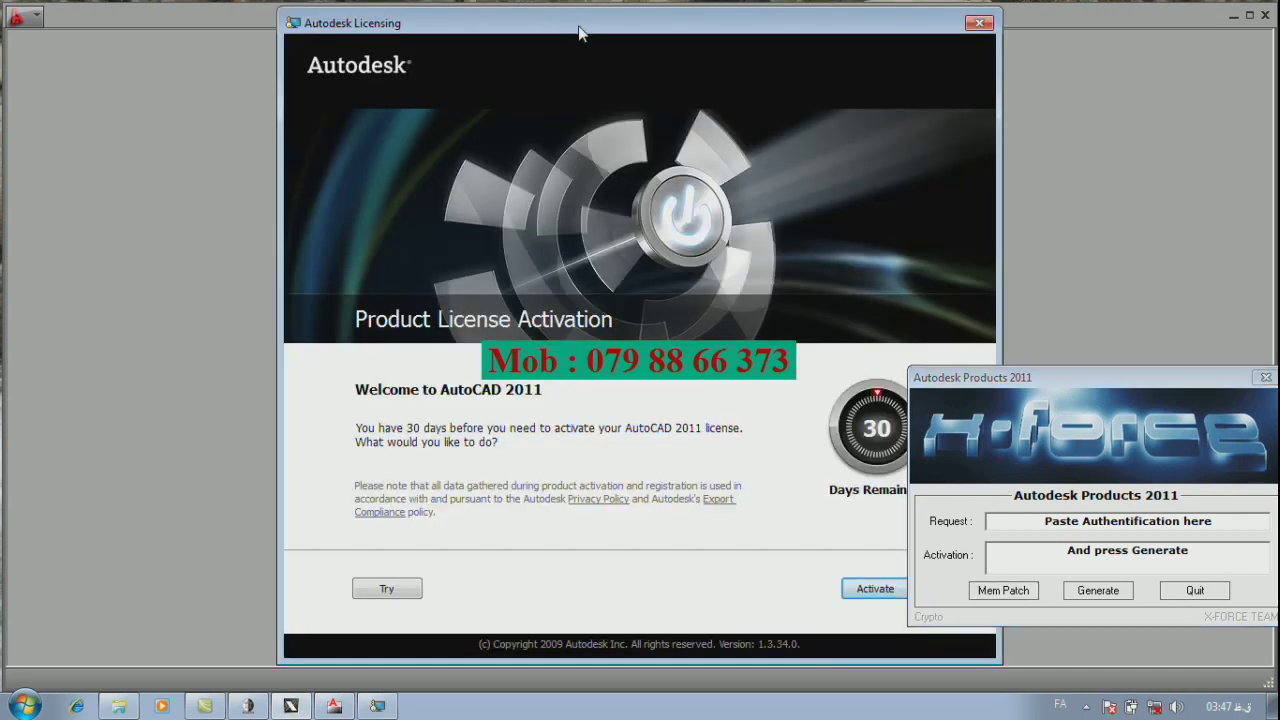
left_click_drag(578, 32, 425, 34)
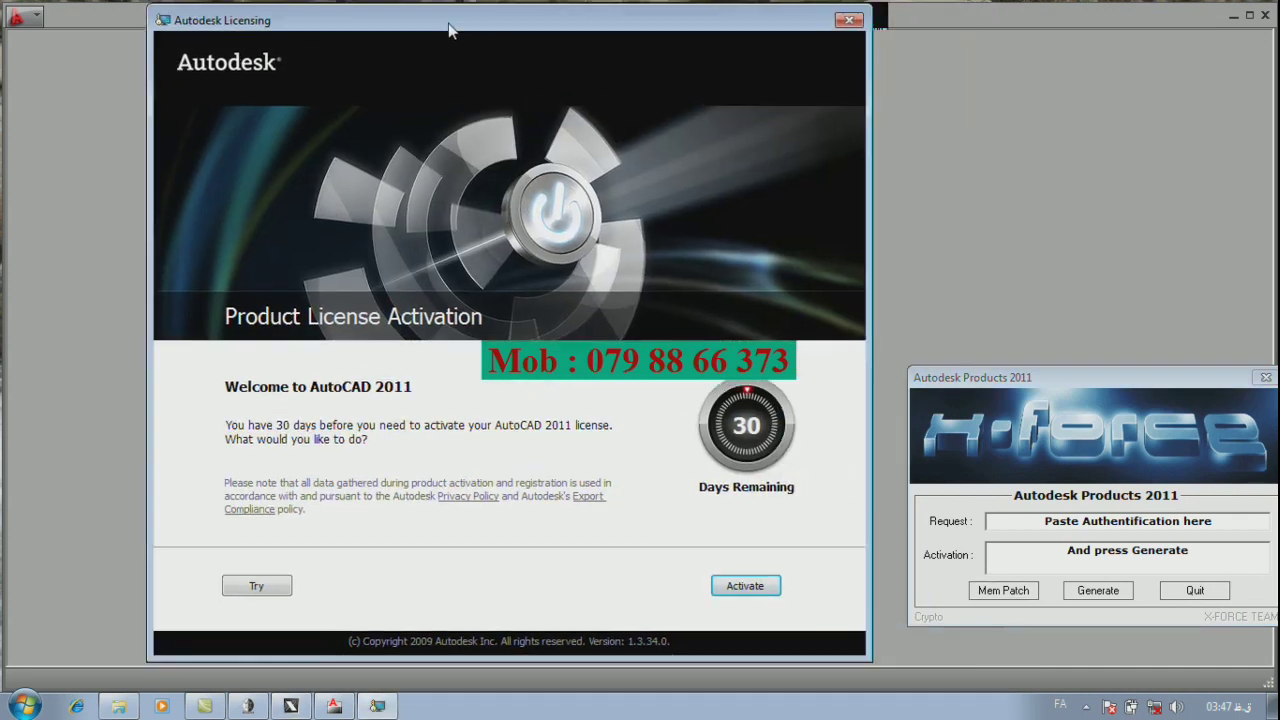
left_click(722, 591)
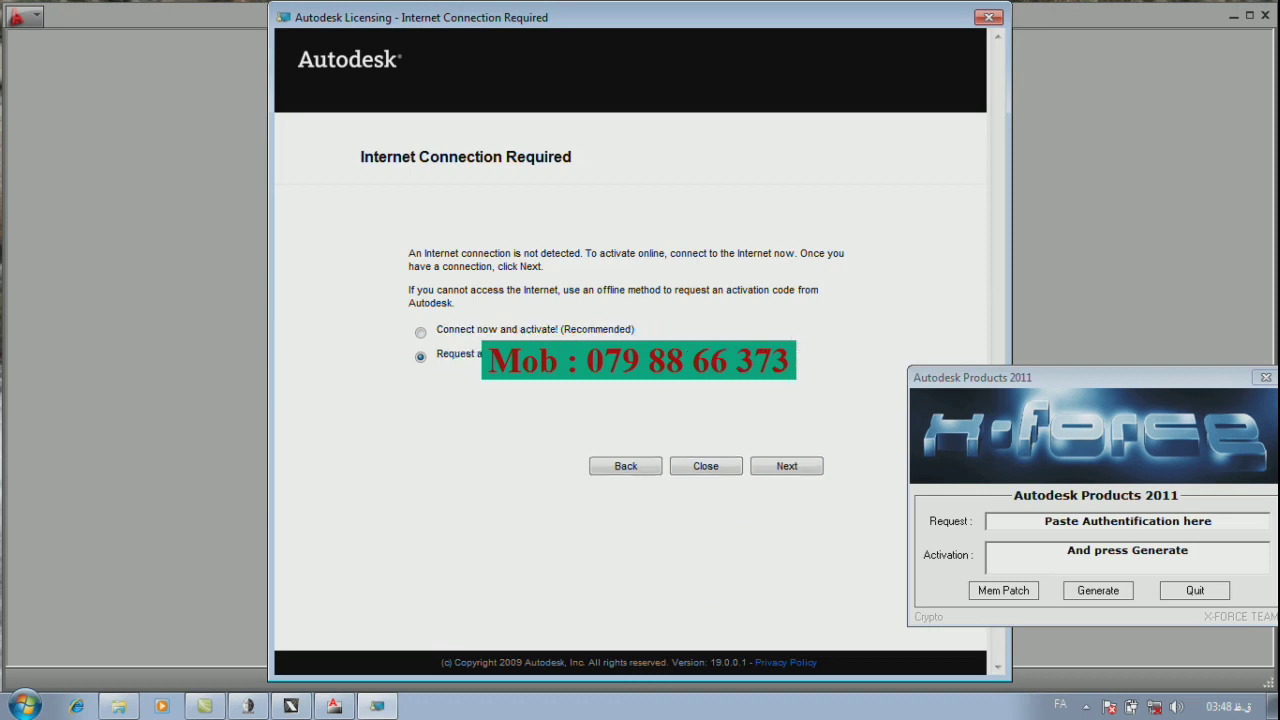
- Choose 'Request an activation code using an offline method' and continue to Product Registration
left_click(528, 333)
left_click(788, 468)
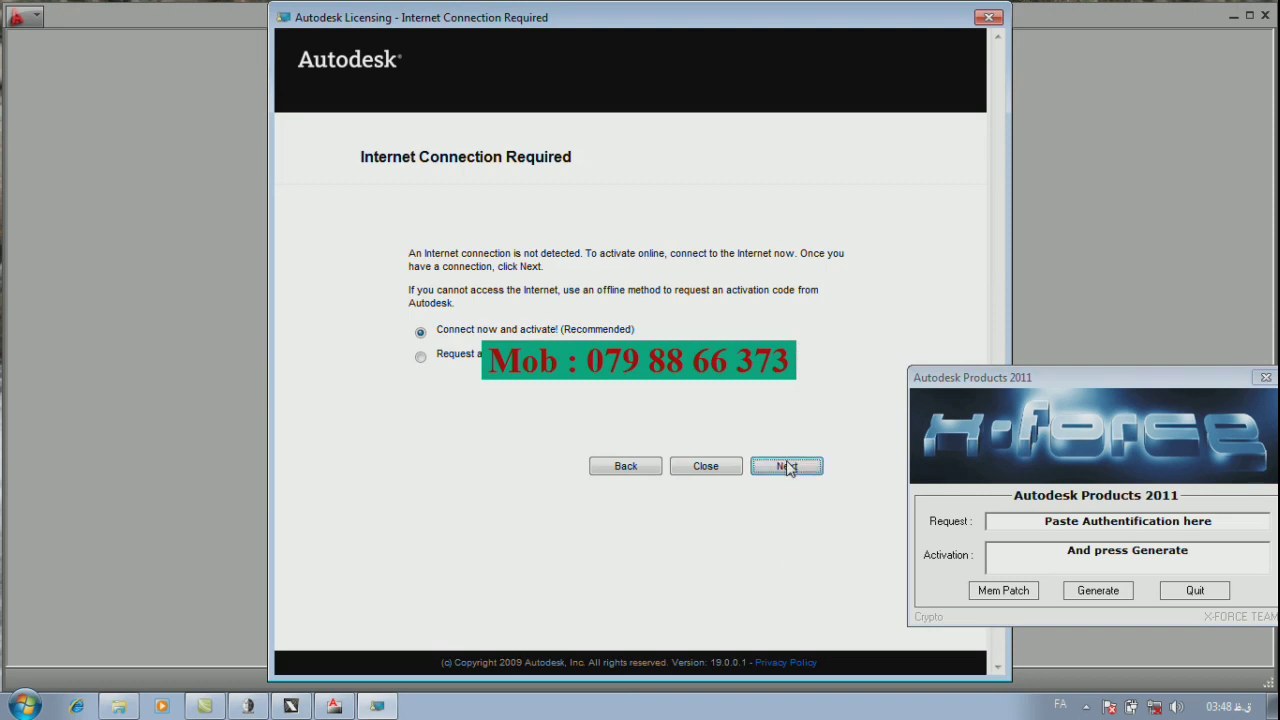
left_click(776, 476)
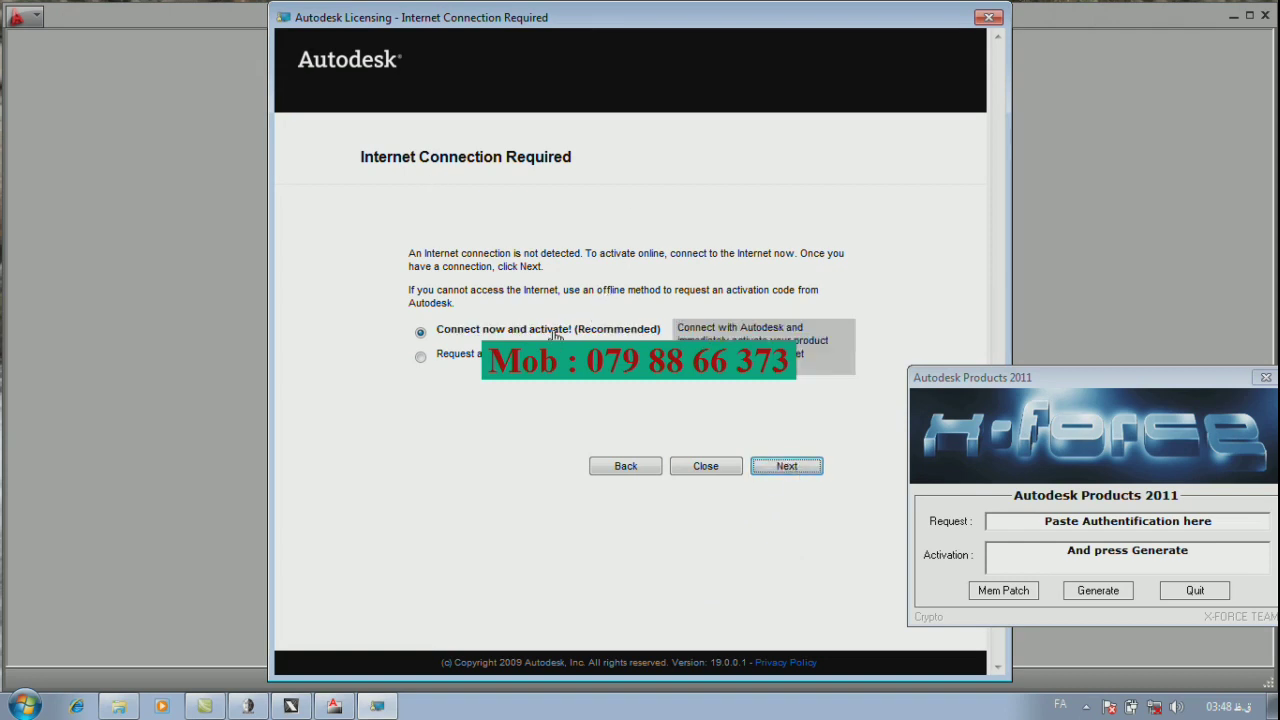
left_click(420, 356)
left_click(782, 466)
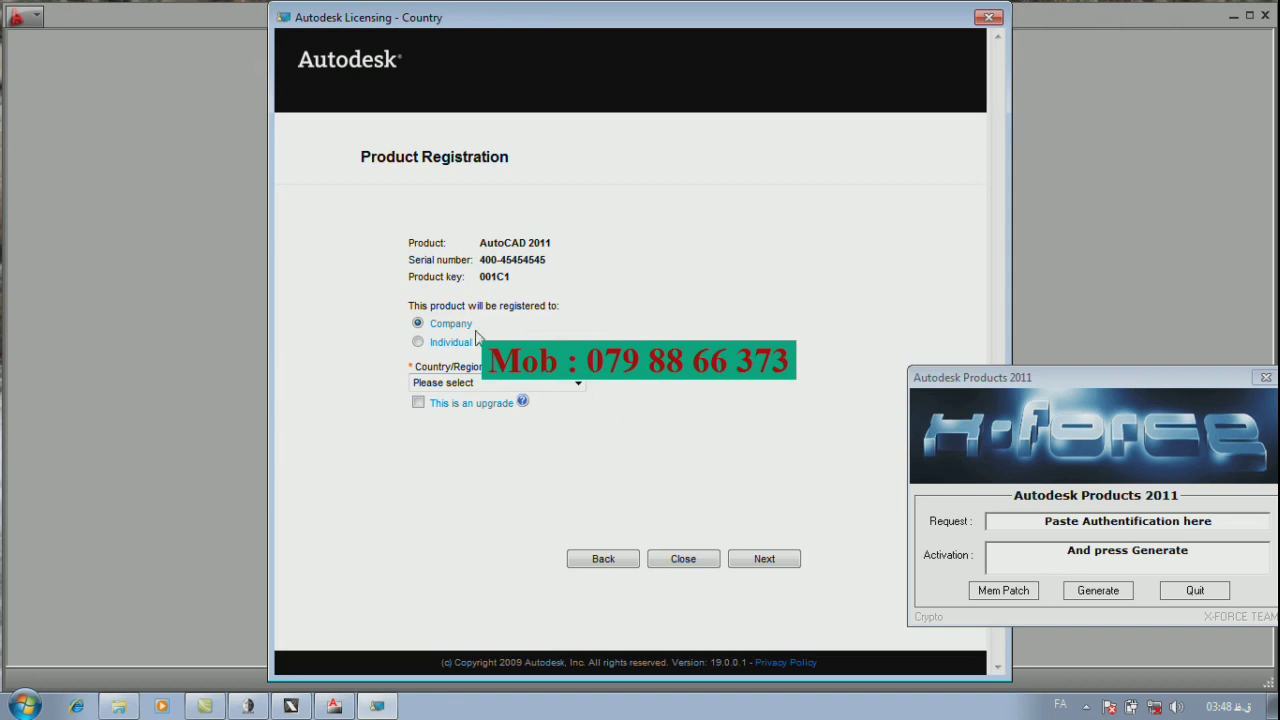
- Set the registration country to United States and continue to the Customer Information form
left_click(579, 386)
left_click(579, 388)
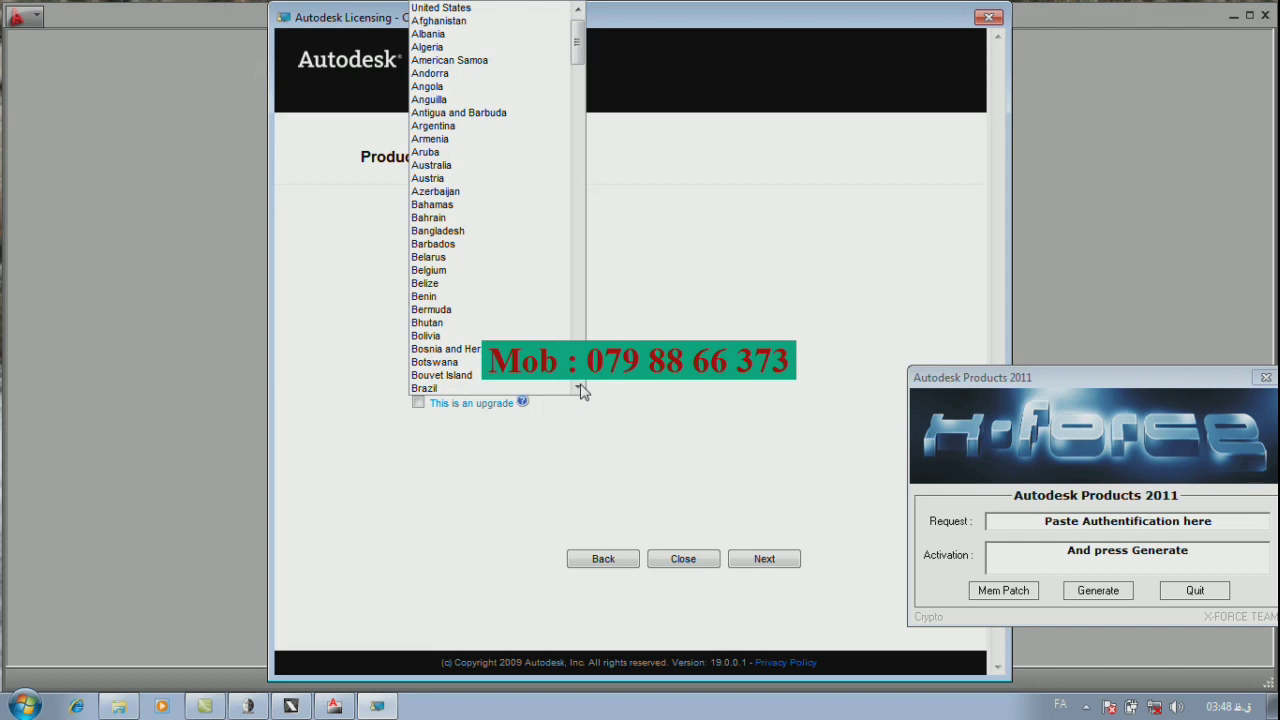
left_click(583, 397)
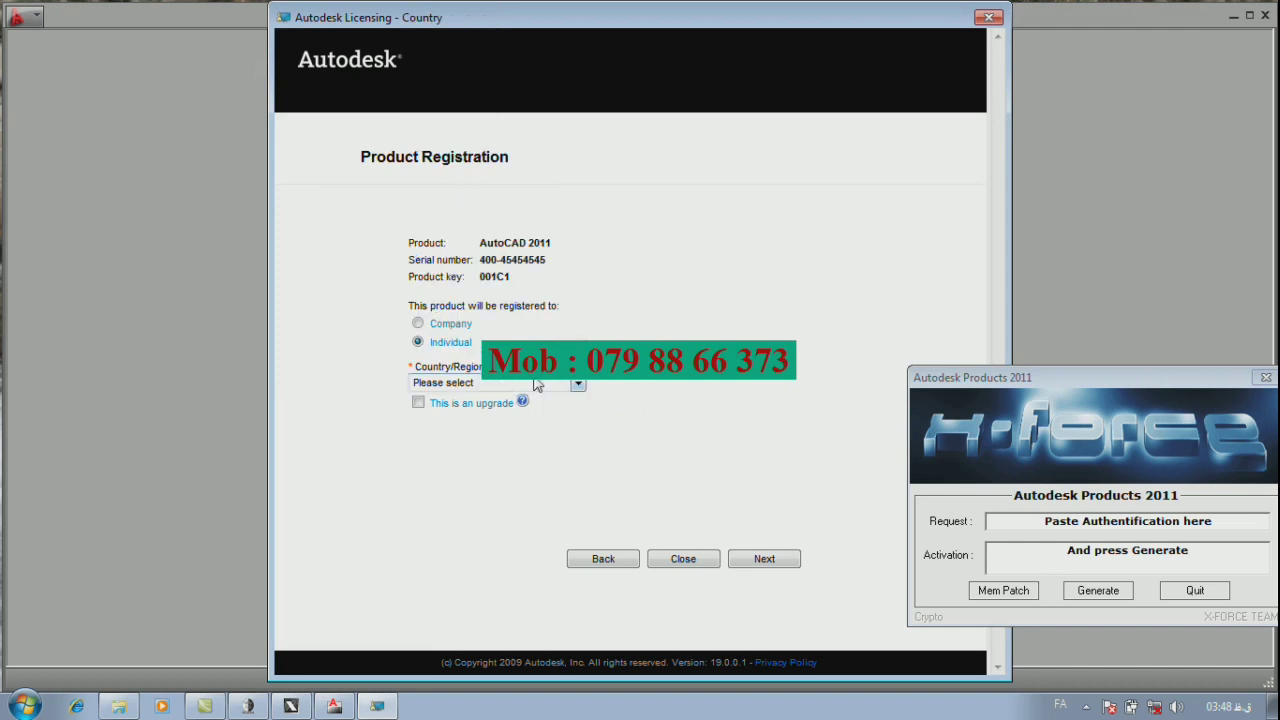
left_click(578, 385)
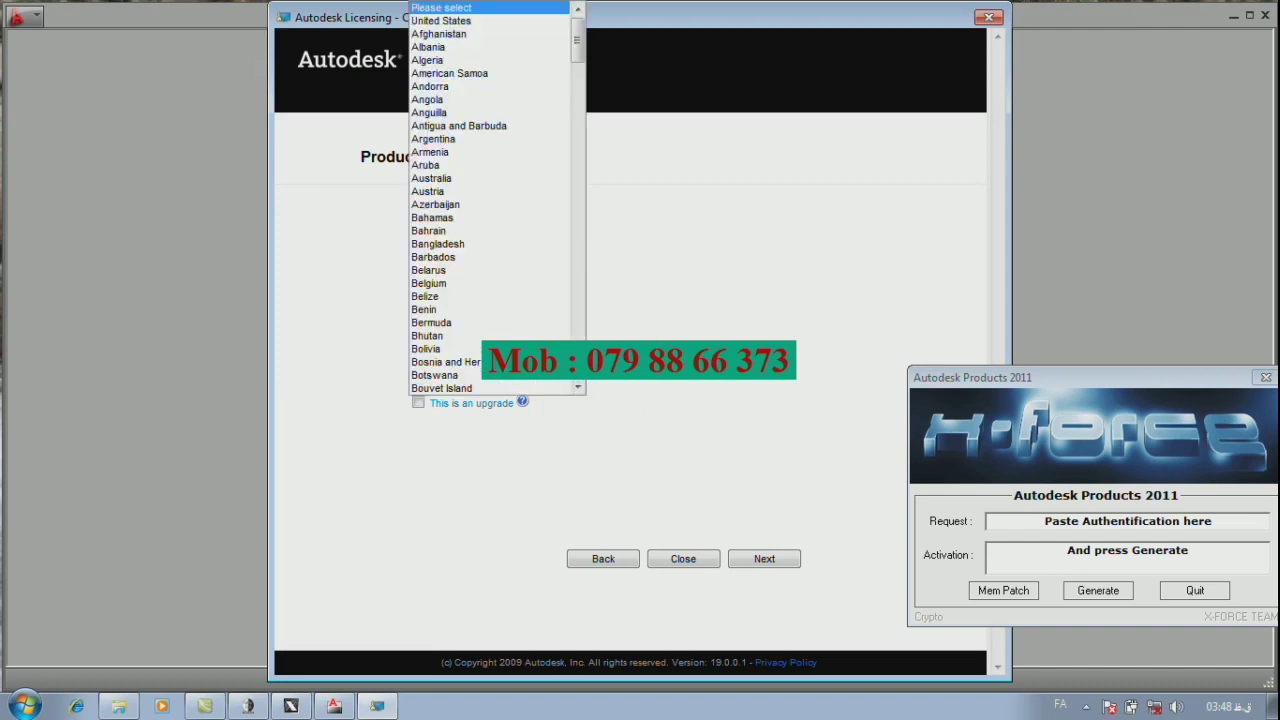
mouse_move(577, 43)
left_mouse_down()
mouse_move(579, 300)
mouse_move(592, 346)
left_mouse_up()
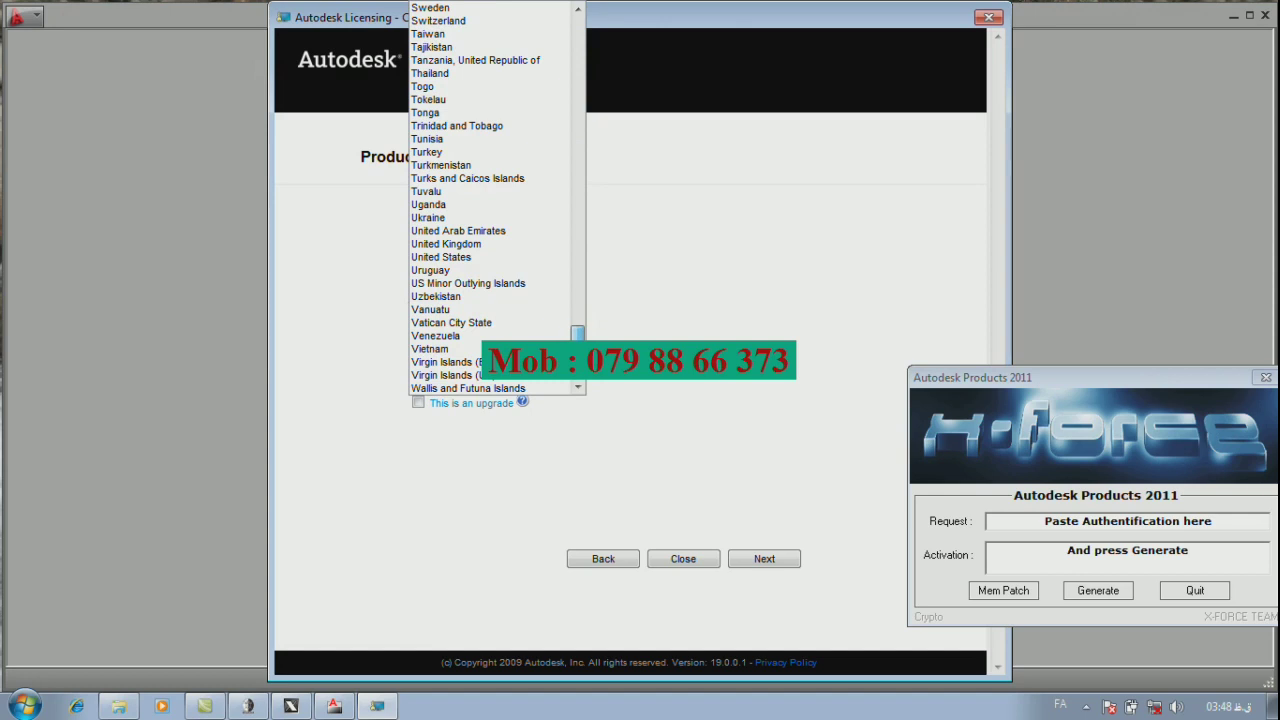
left_click(470, 257)
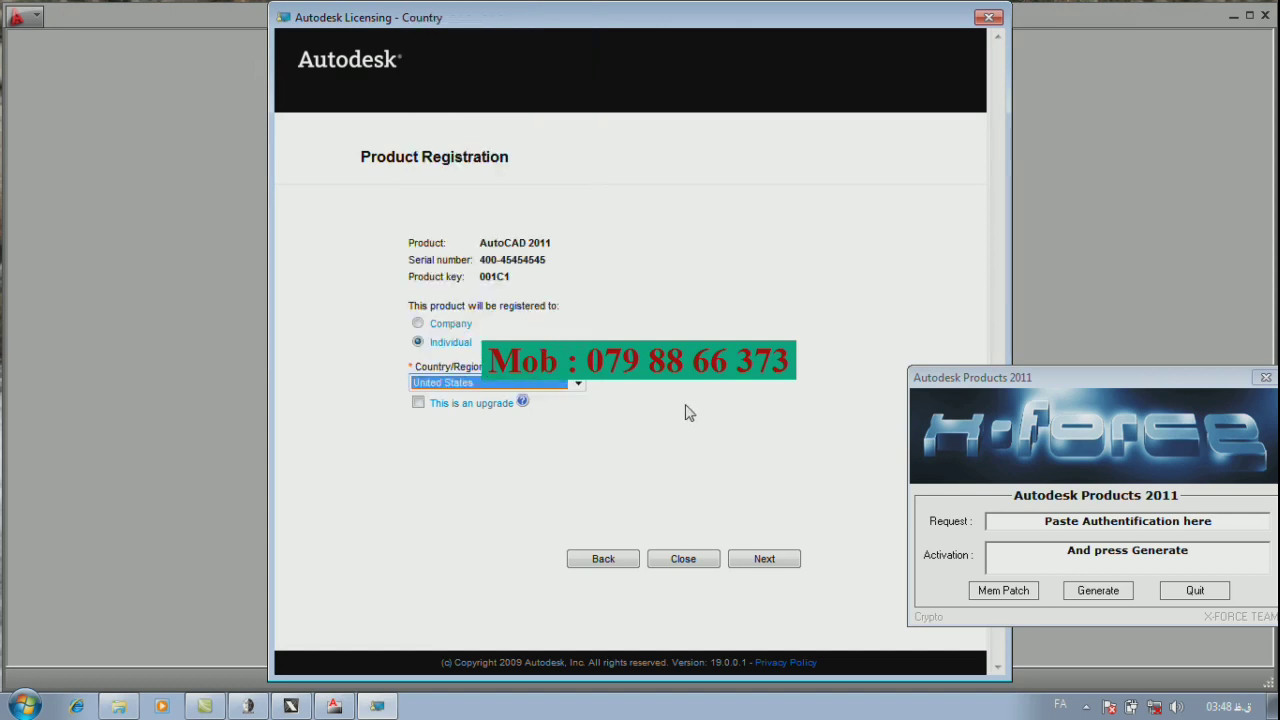
left_click(754, 560)
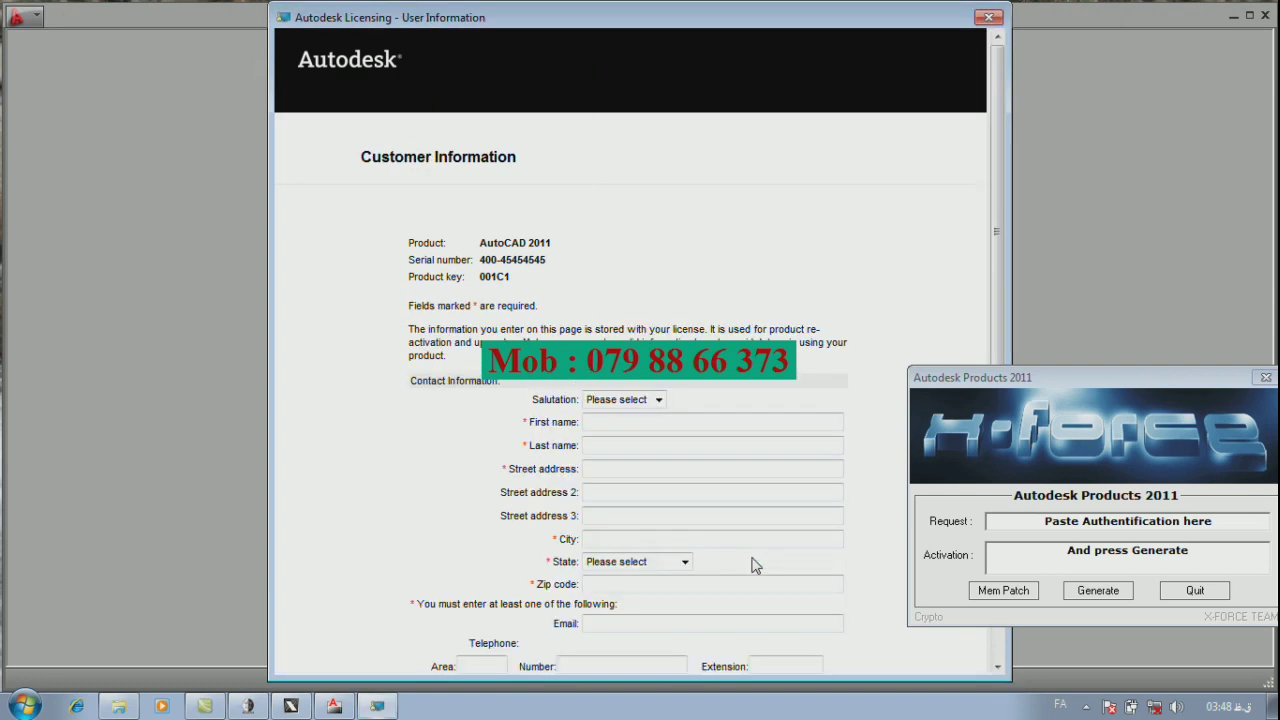
- Cancel the activation, then close the licensing window and AutoCAD 2011
left_click_drag(736, 24, 523, 8)
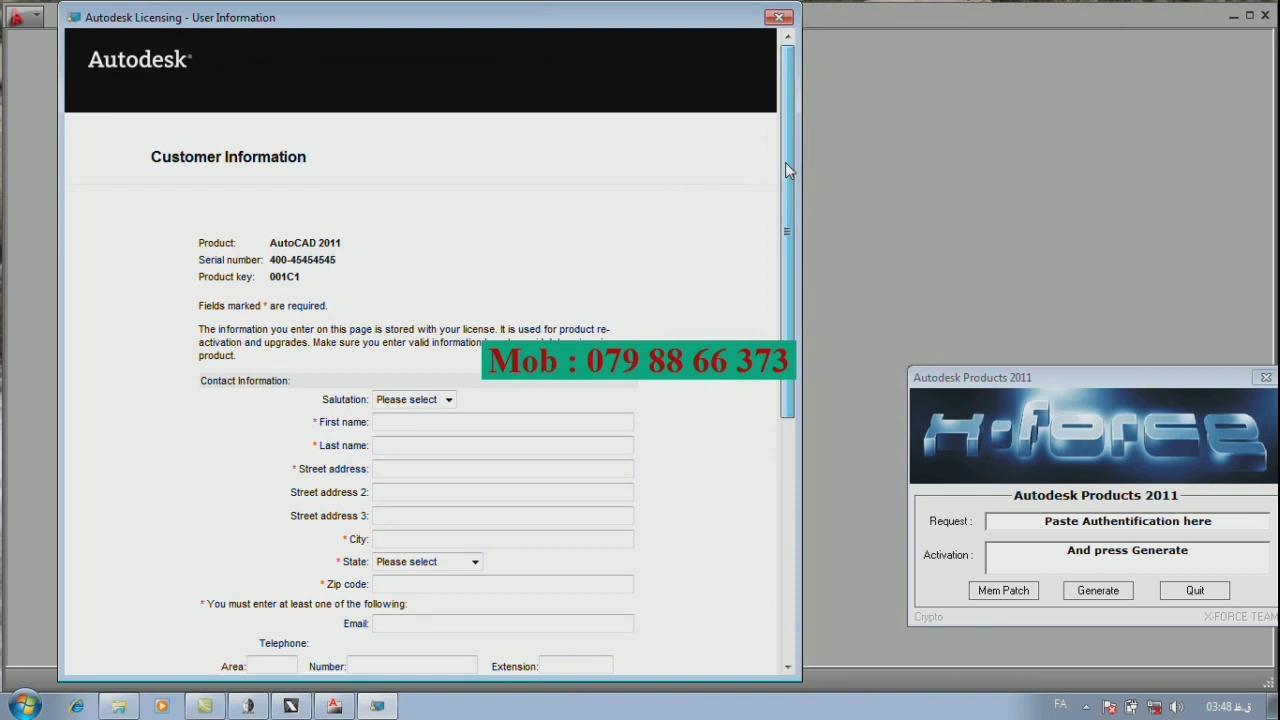
left_click_drag(785, 168, 795, 415)
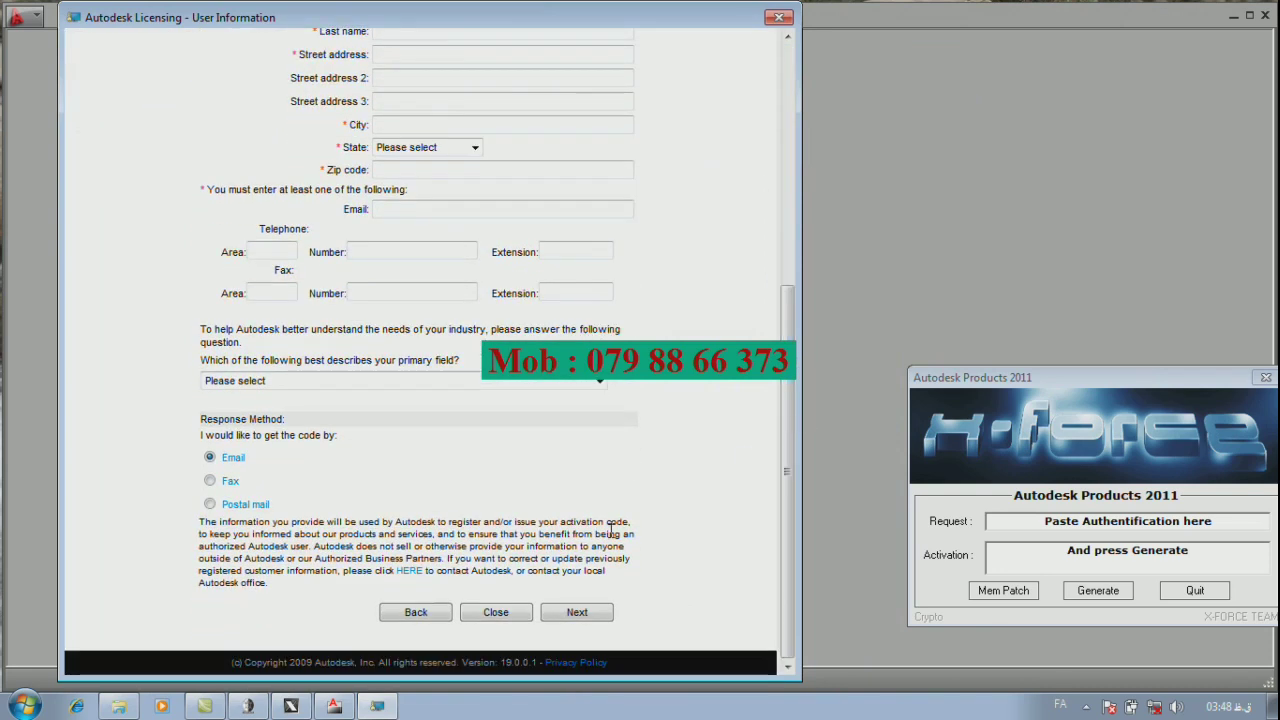
left_click(500, 614)
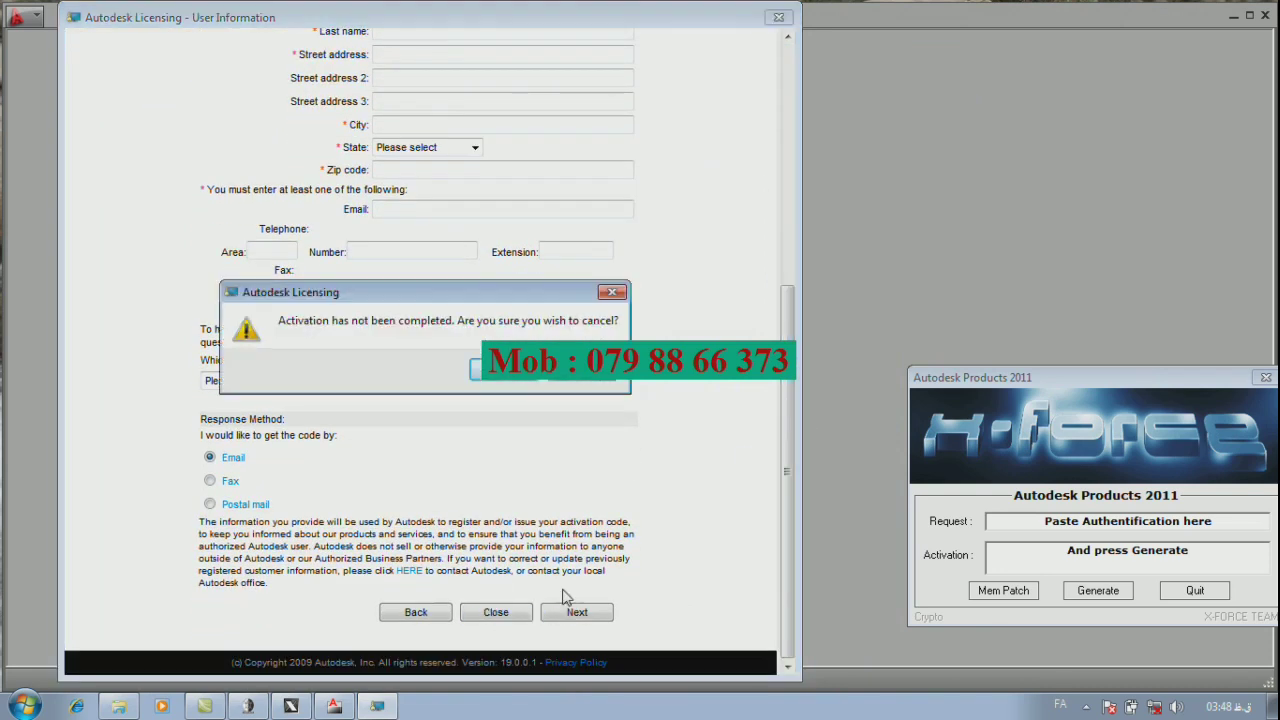
left_click(592, 378)
left_click(590, 612)
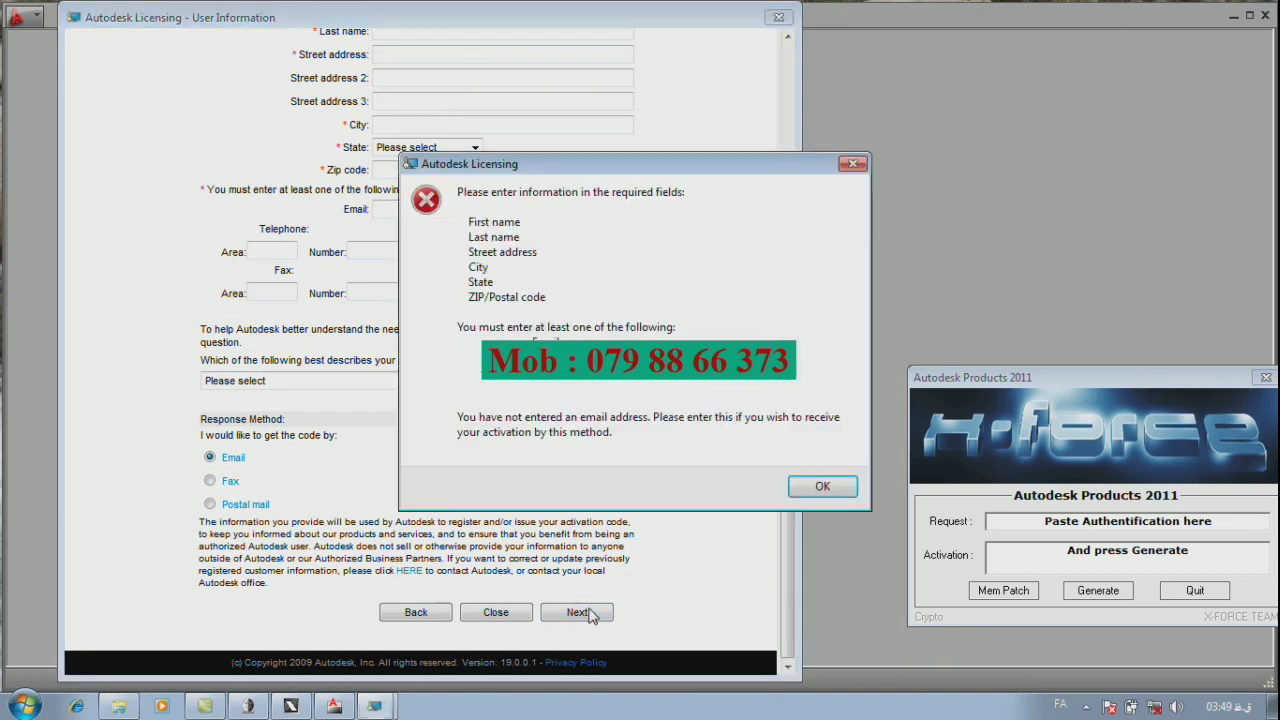
left_click(820, 488)
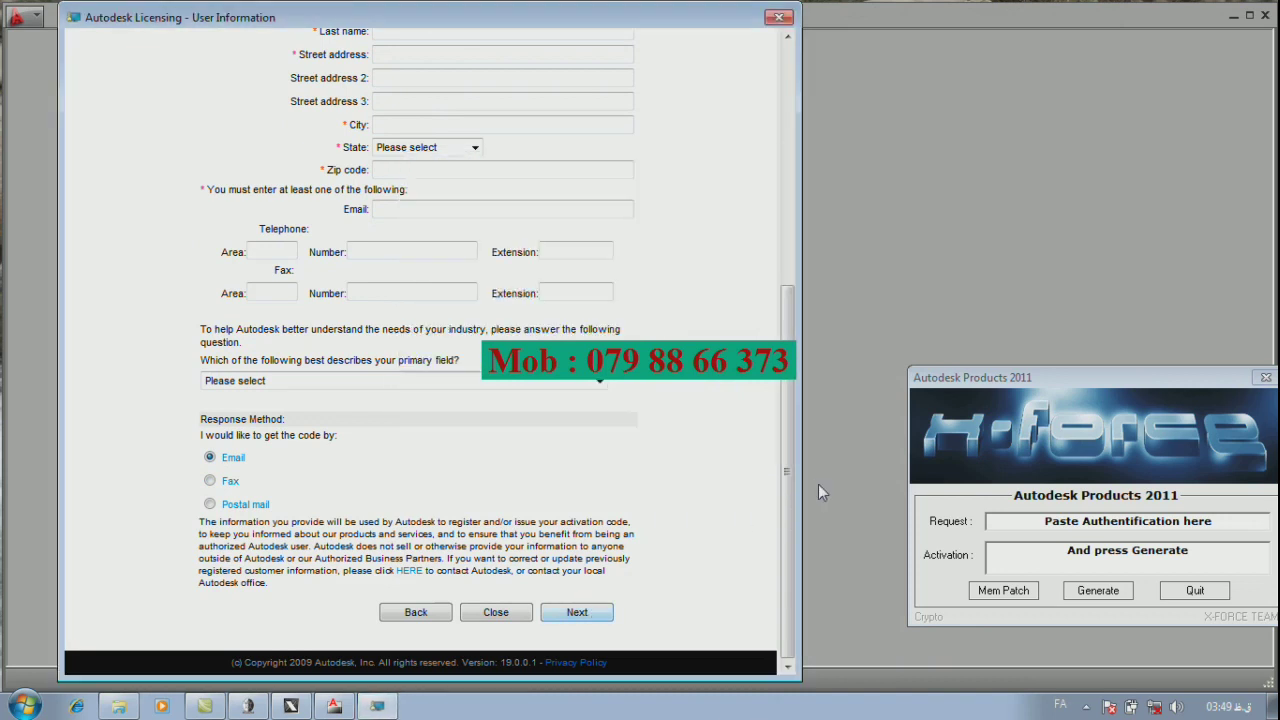
left_click(524, 617)
left_click(512, 381)
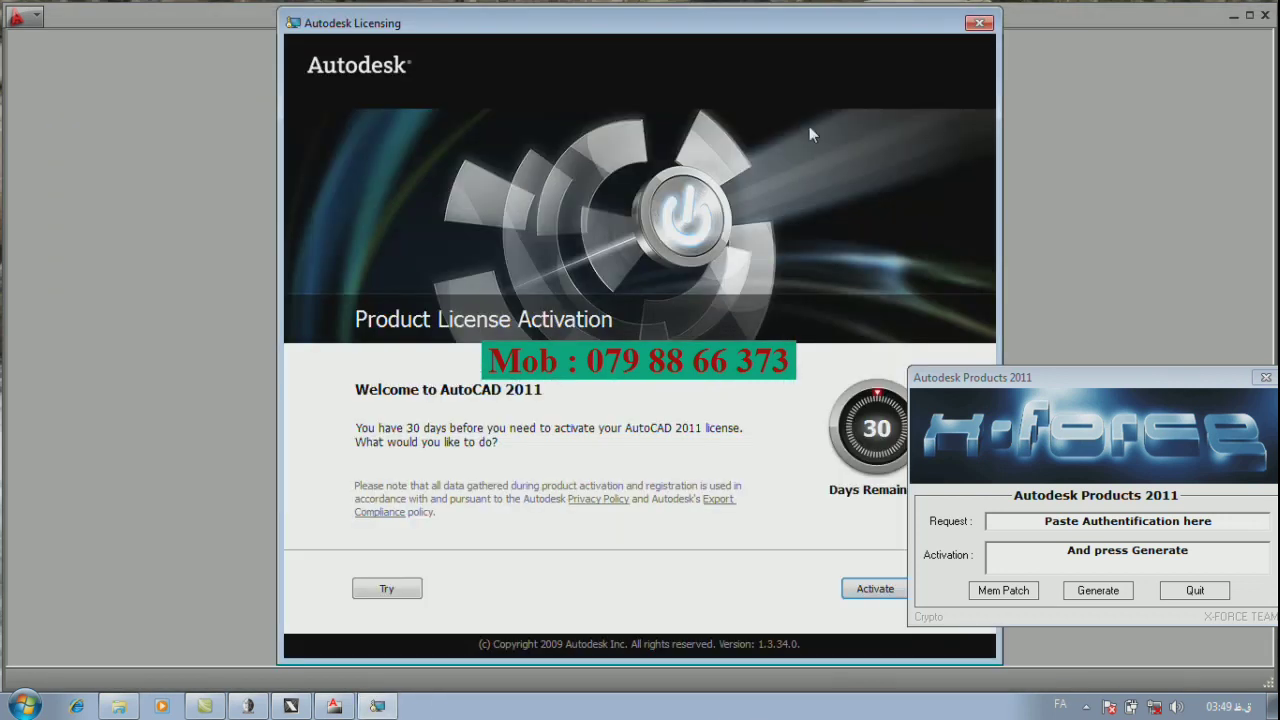
left_click(979, 22)
left_click(1268, 14)
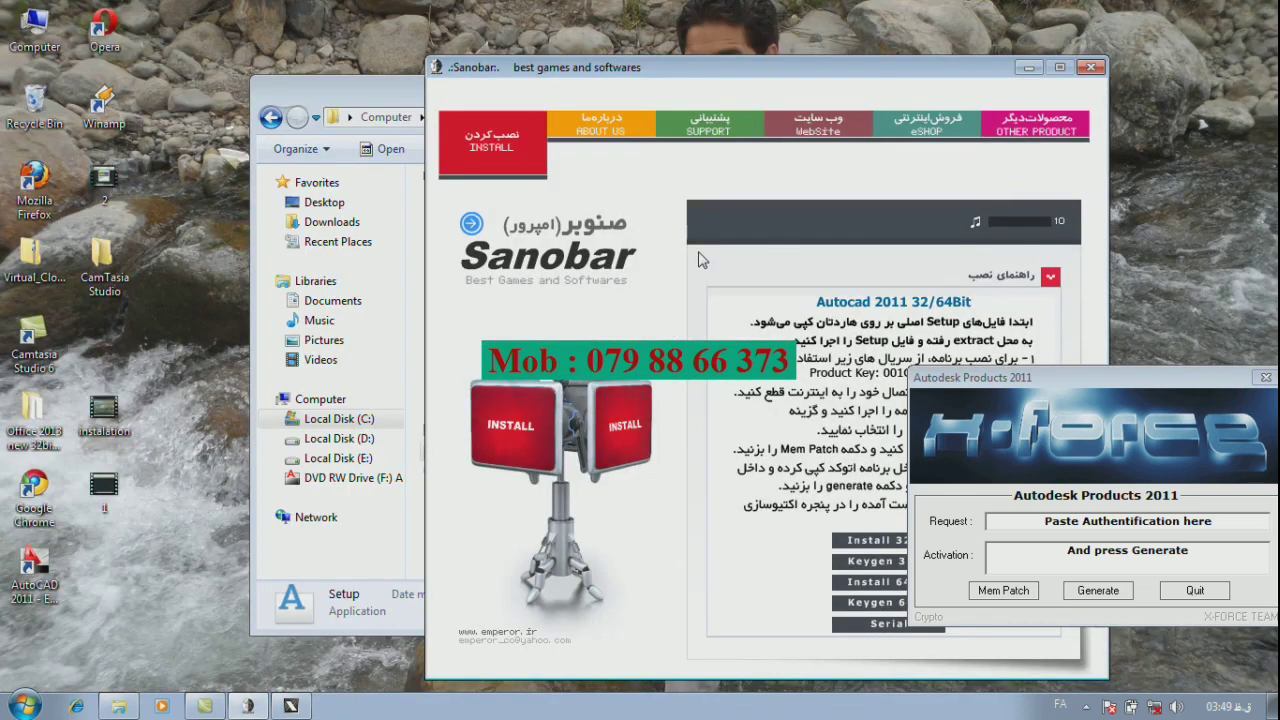
- Relaunch AutoCAD 2011, choose 'I have an activation code', and select the request code
double_click(50, 592)
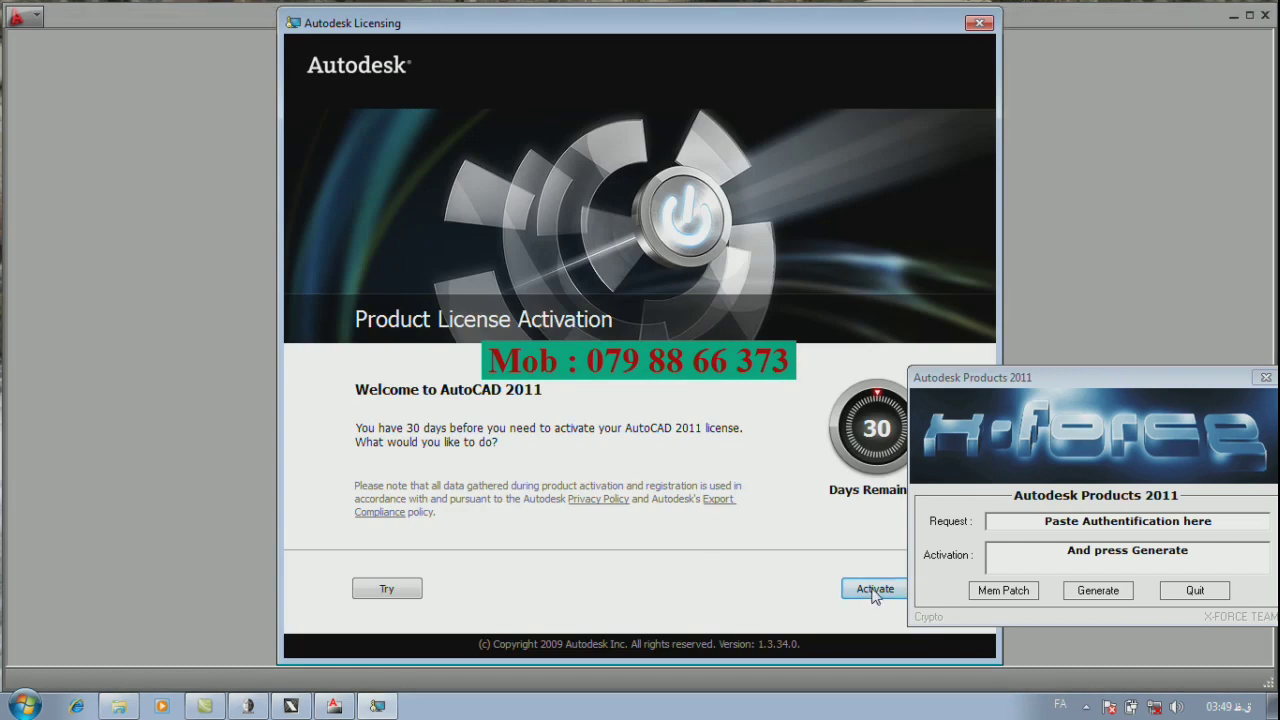
left_click(870, 589)
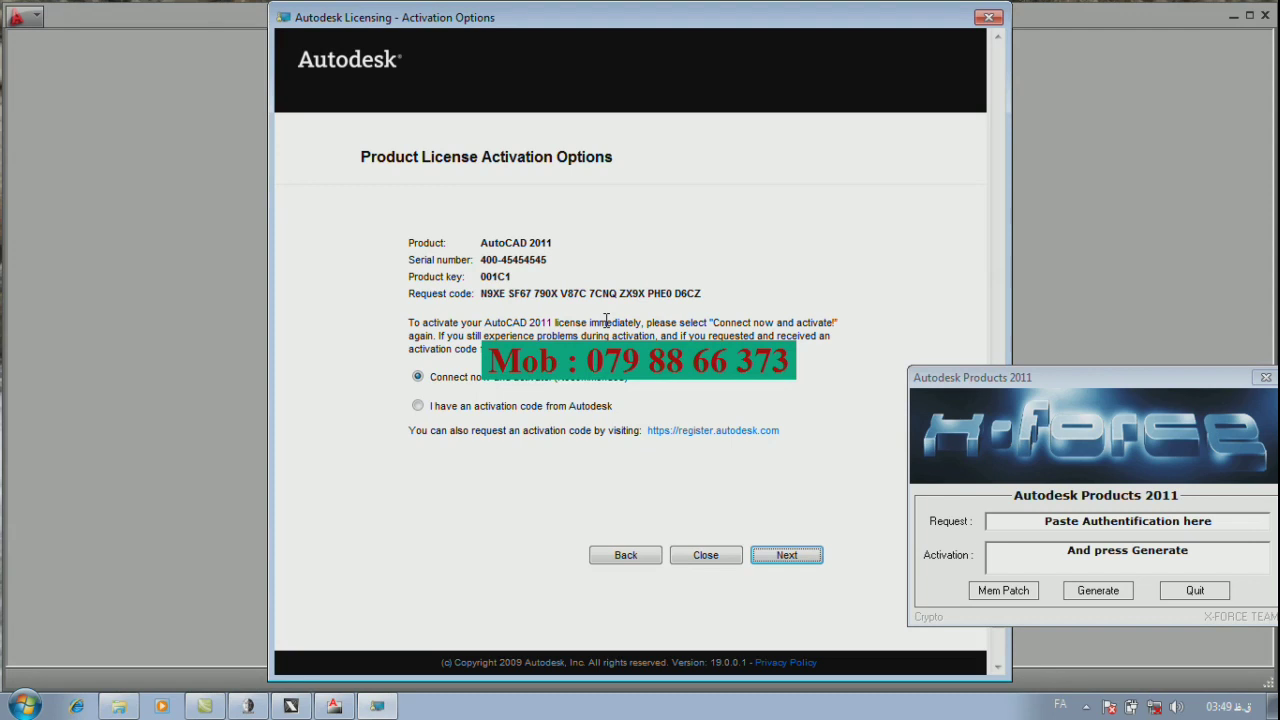
left_click(492, 408)
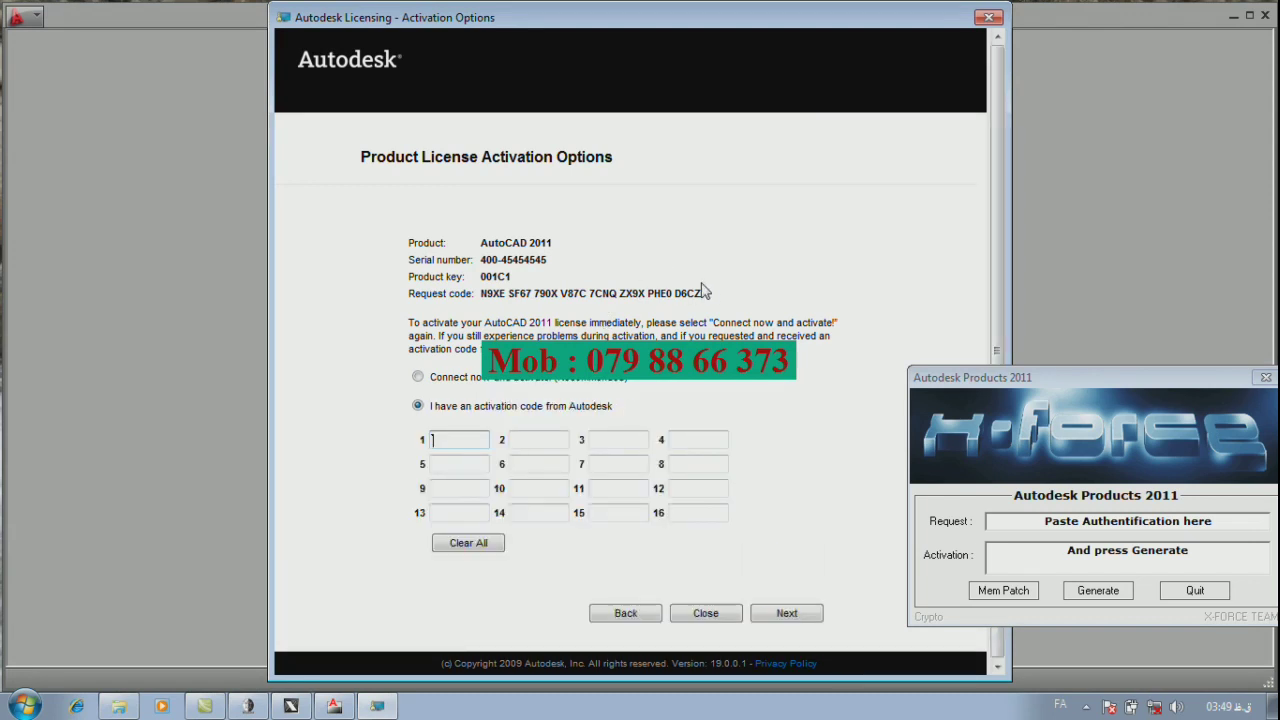
mouse_move(704, 295)
left_mouse_down()
mouse_move(548, 272)
mouse_move(482, 295)
left_mouse_up()
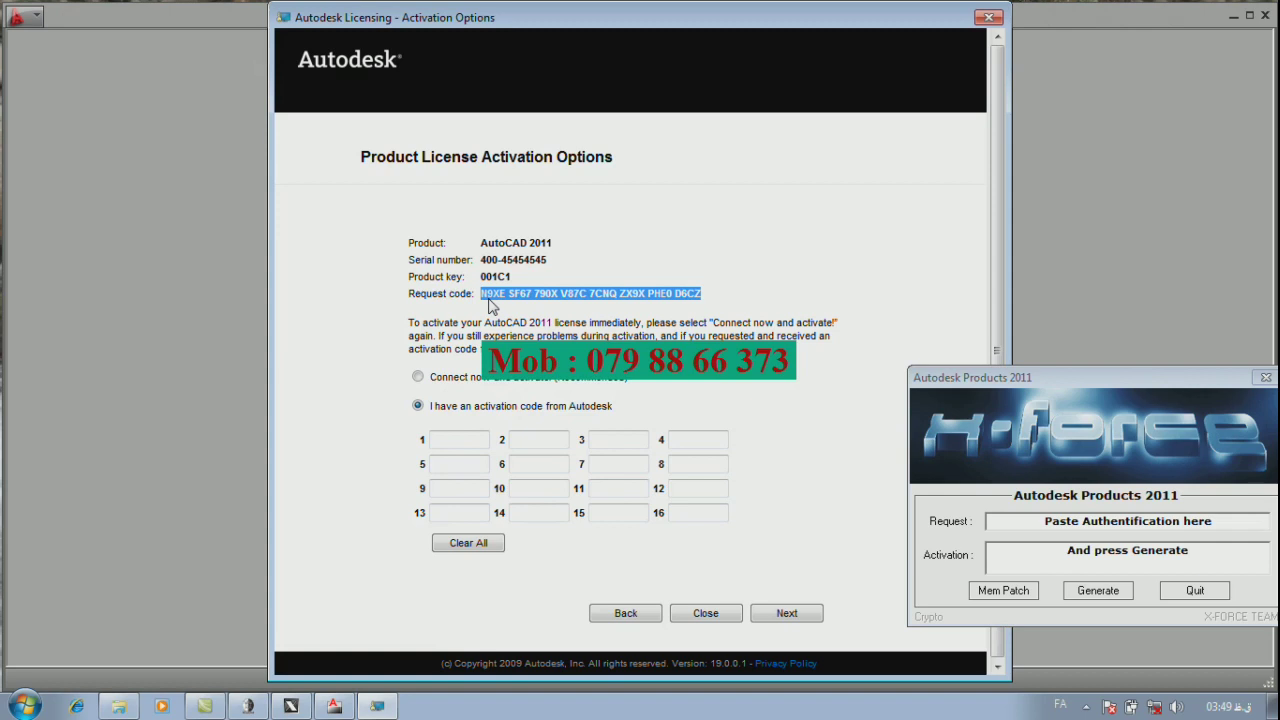
- Paste the request code into X-Force, apply Mem Patch, and generate an activation code
left_click(1221, 528)
key("BackSpace")
key("BackSpace")
key("BackSpace")
key("BackSpace")
key("BackSpace")
key("BackSpace")
key("BackSpace")
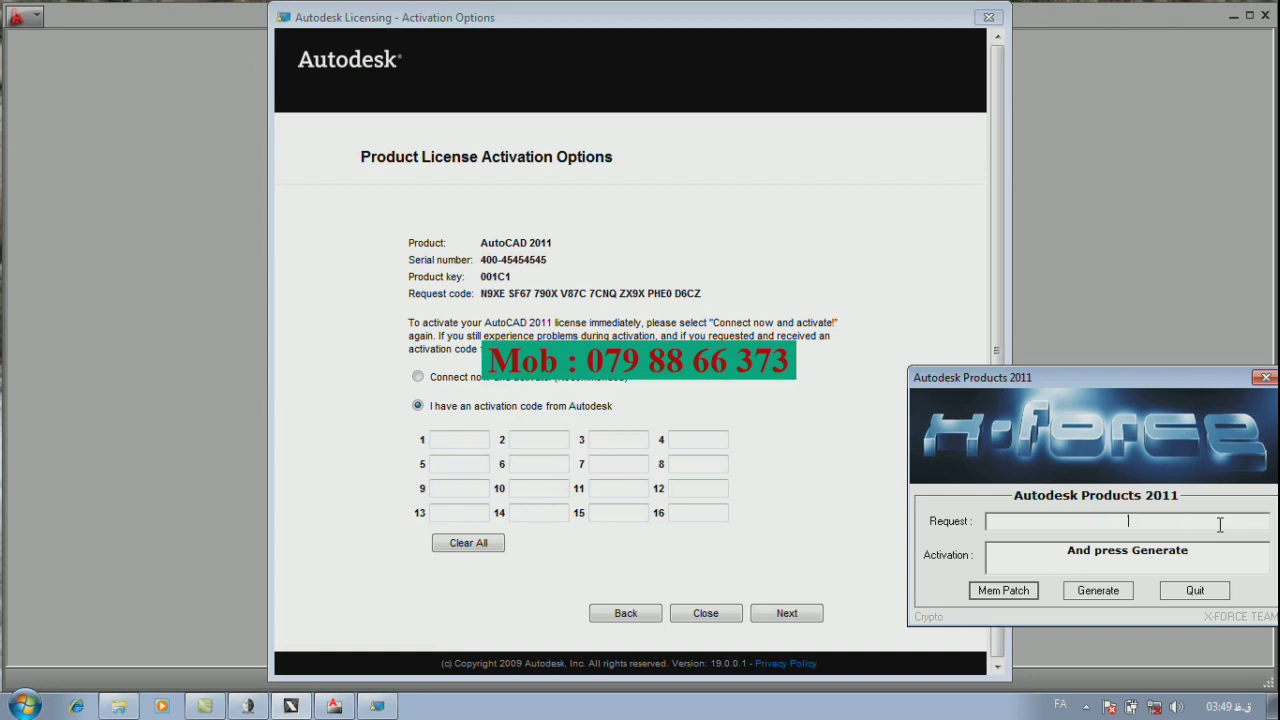
key("ctrl+v")
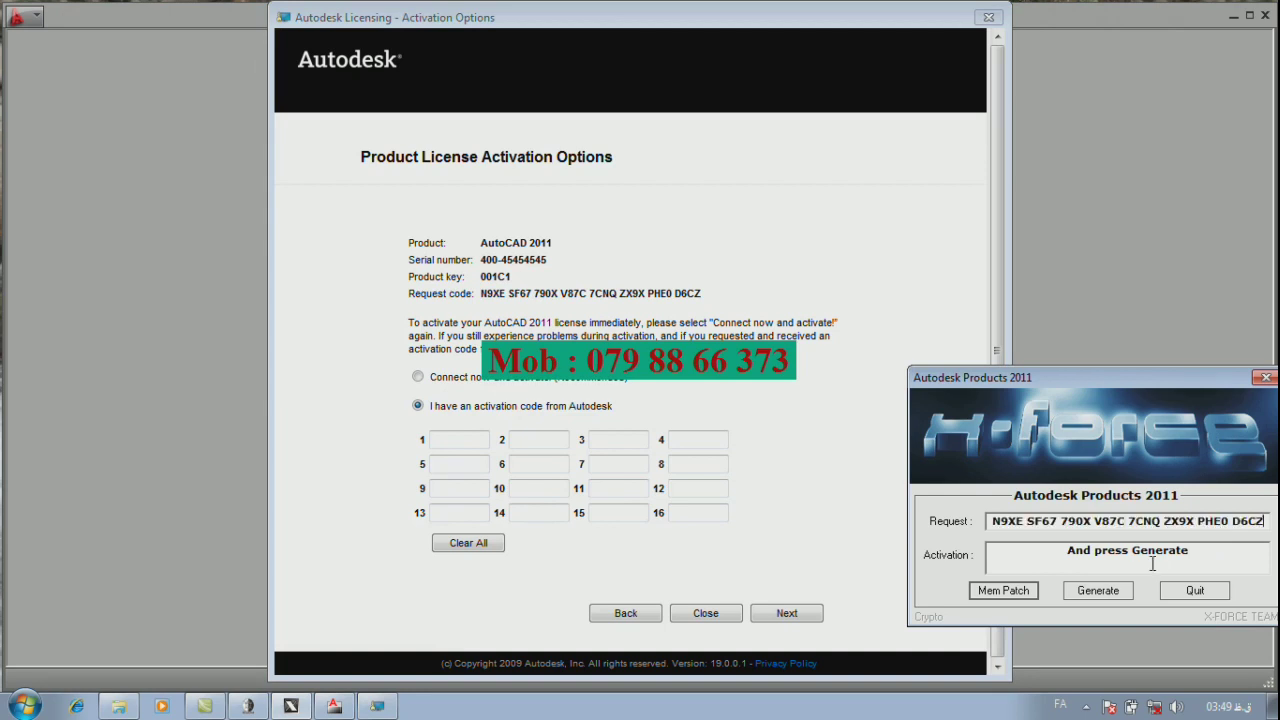
left_click(1037, 597)
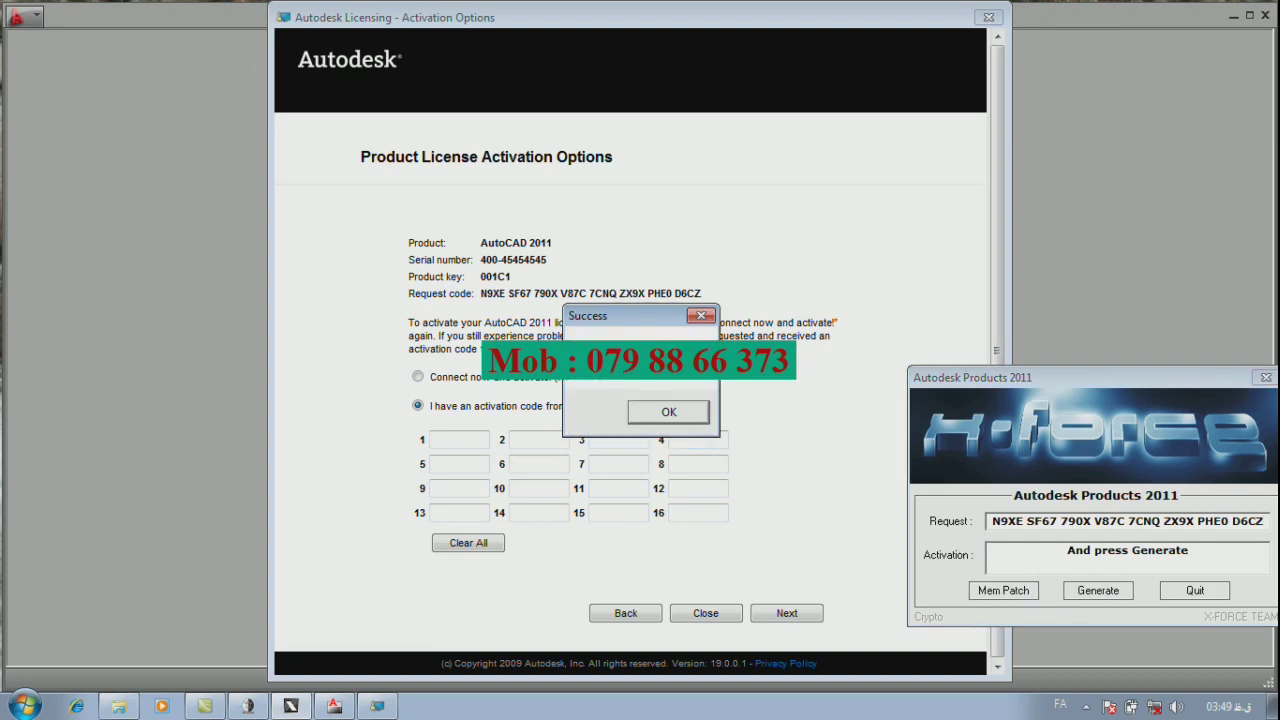
left_click(669, 411)
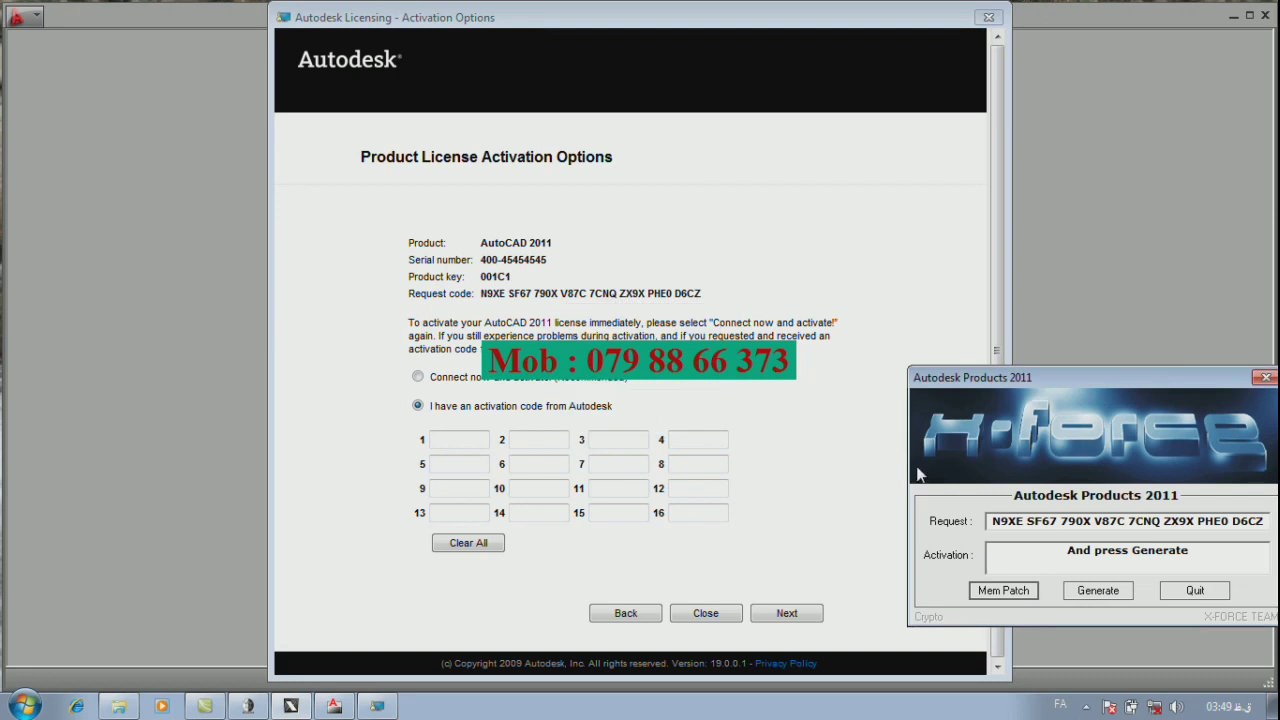
left_click(1114, 596)
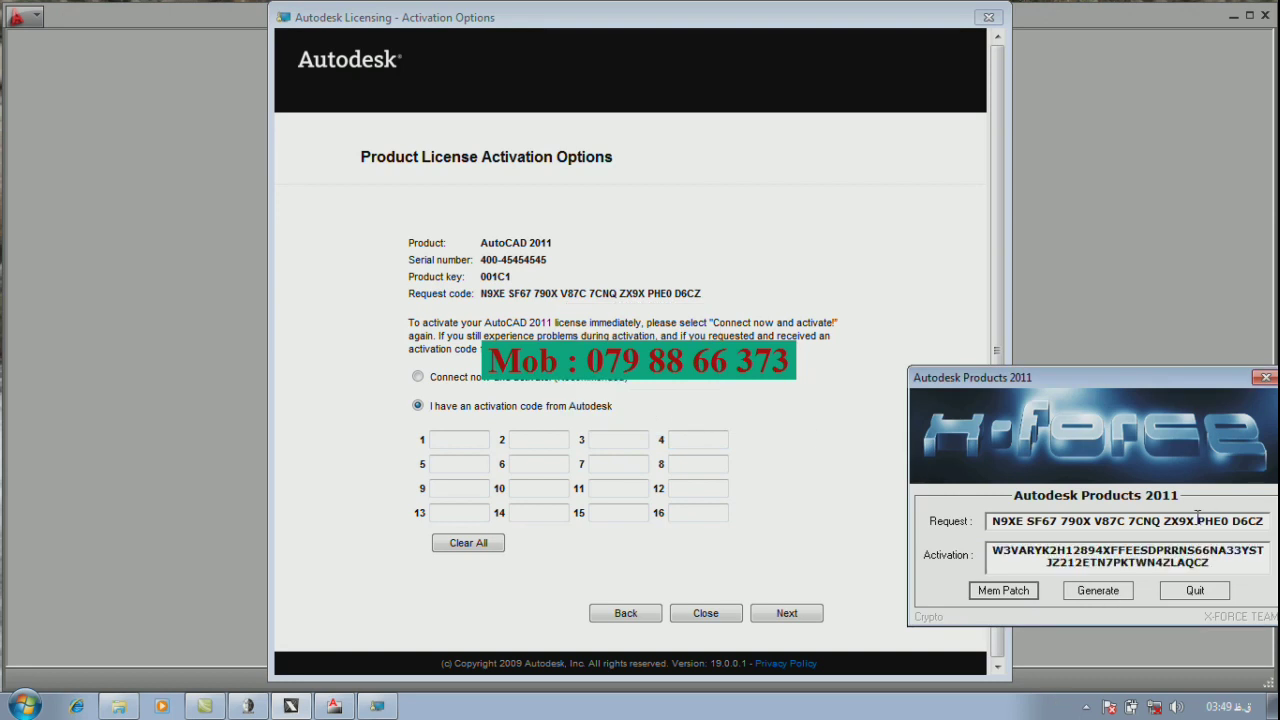
- Paste the generated activation code into the activation fields and submit it
mouse_move(1219, 567)
left_mouse_down()
mouse_move(1113, 519)
mouse_move(960, 519)
left_mouse_up()
key("ctrl+c")
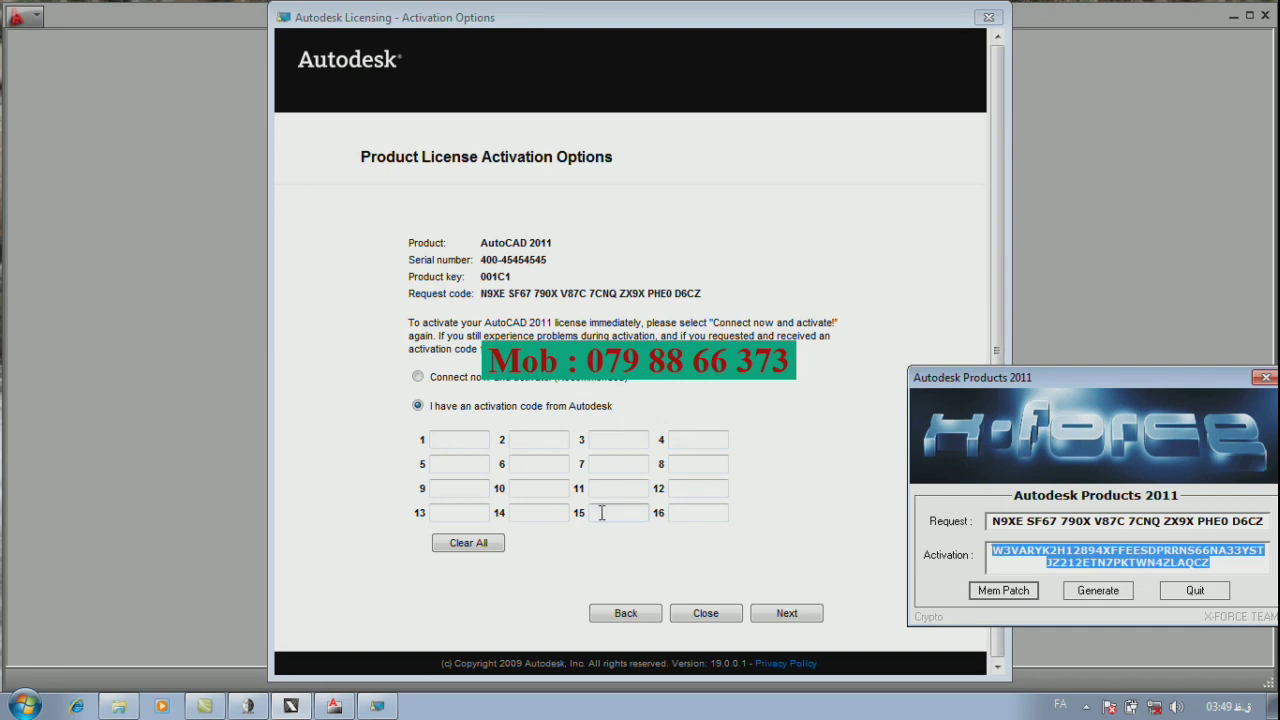
left_click(454, 437)
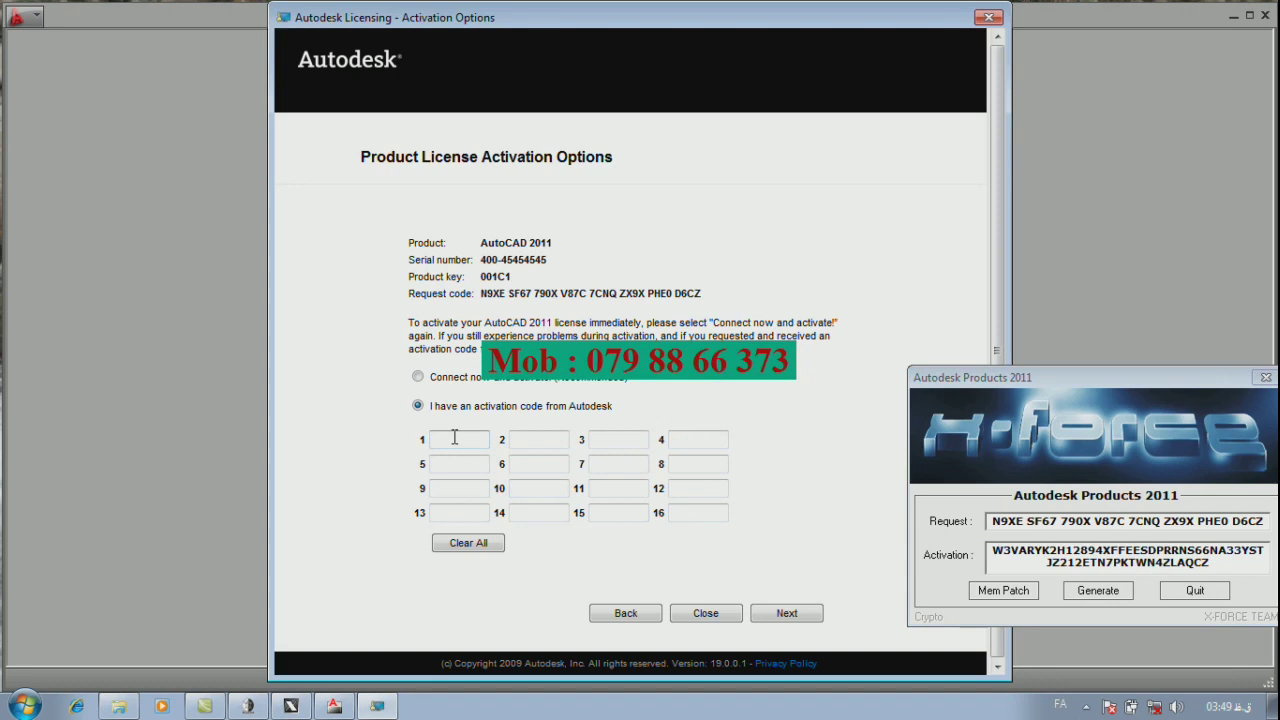
key("ctrl+v")
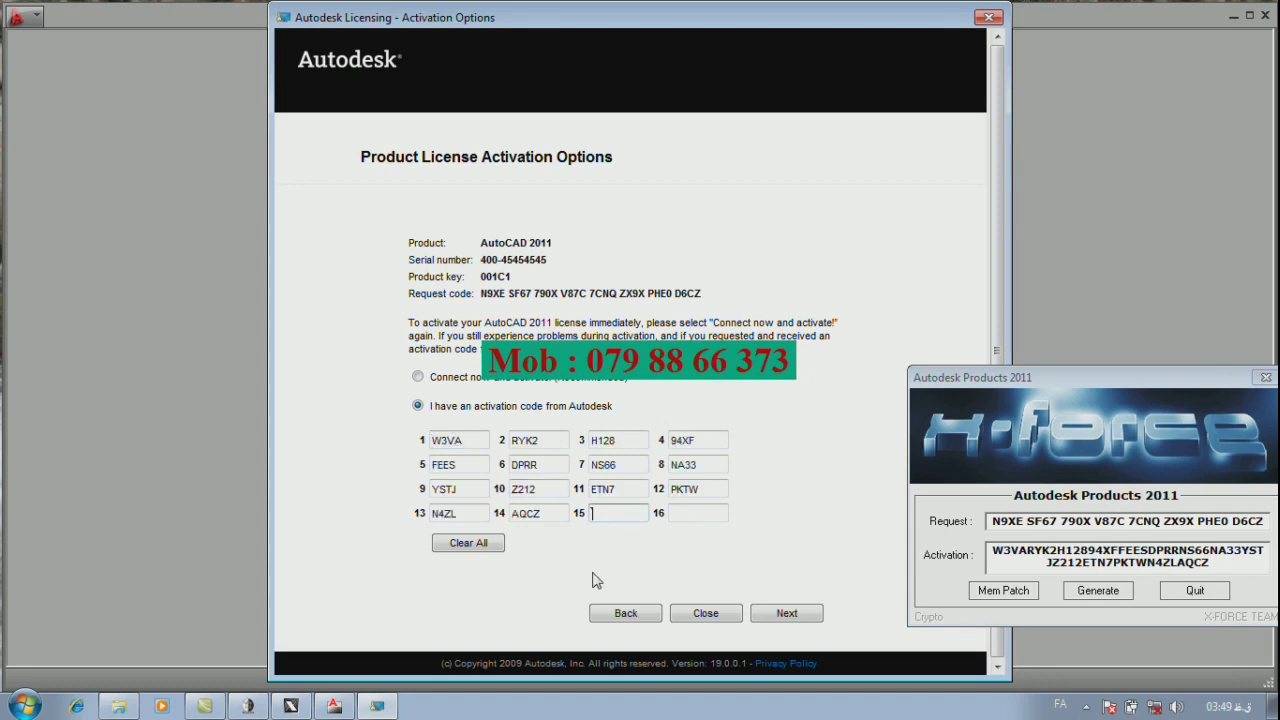
left_click(765, 617)
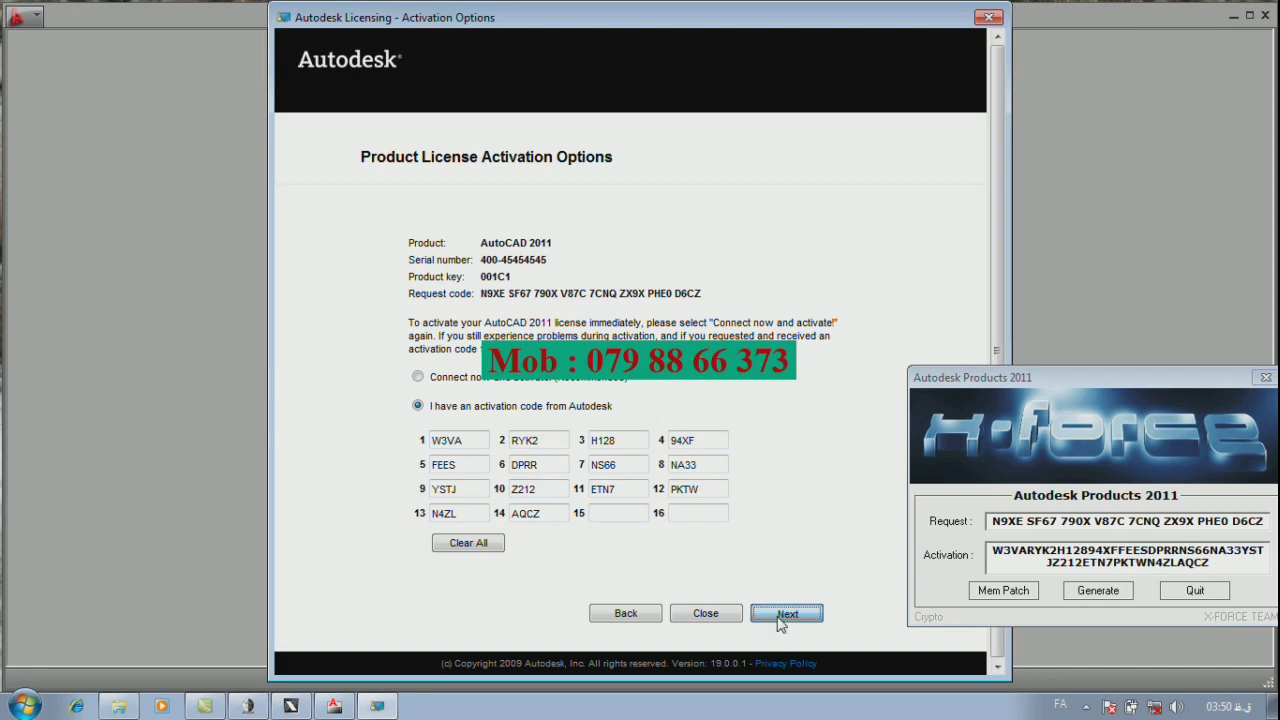
- Close the X-Force keygen and finish activation so AutoCAD 2011 opens
left_click(782, 616)
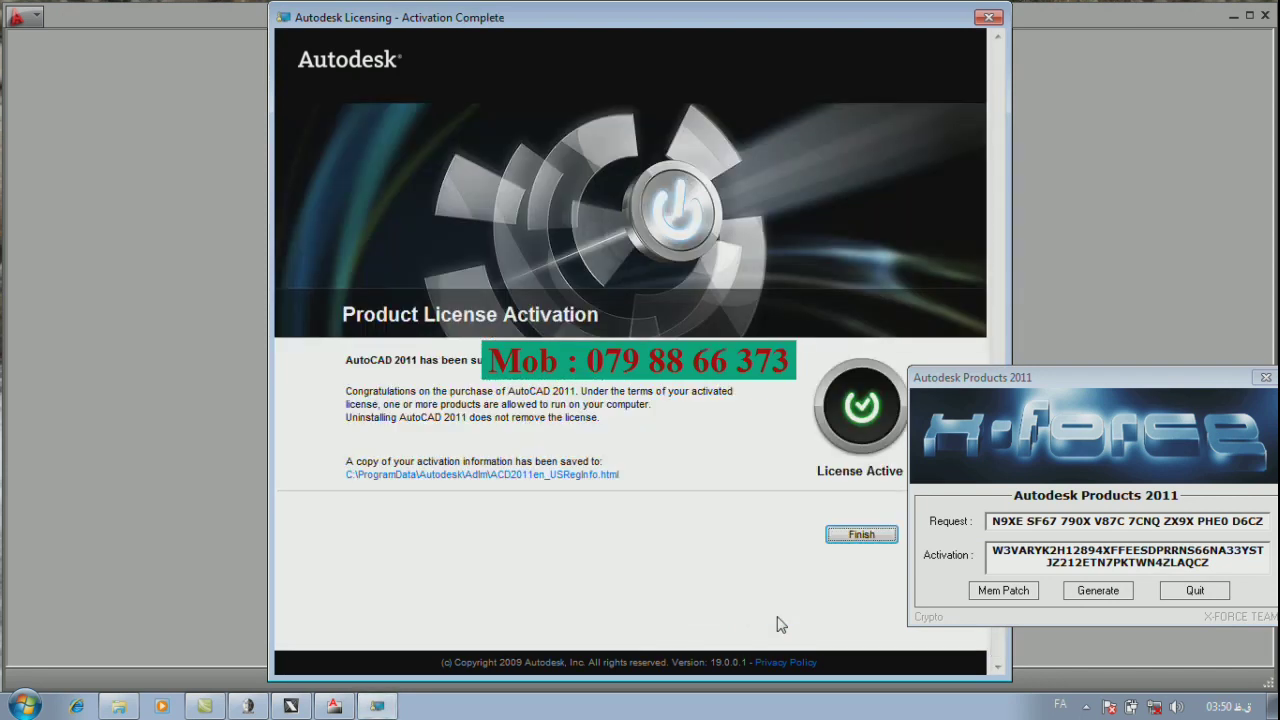
left_click(1068, 383)
left_click_drag(1068, 383, 480, 218)
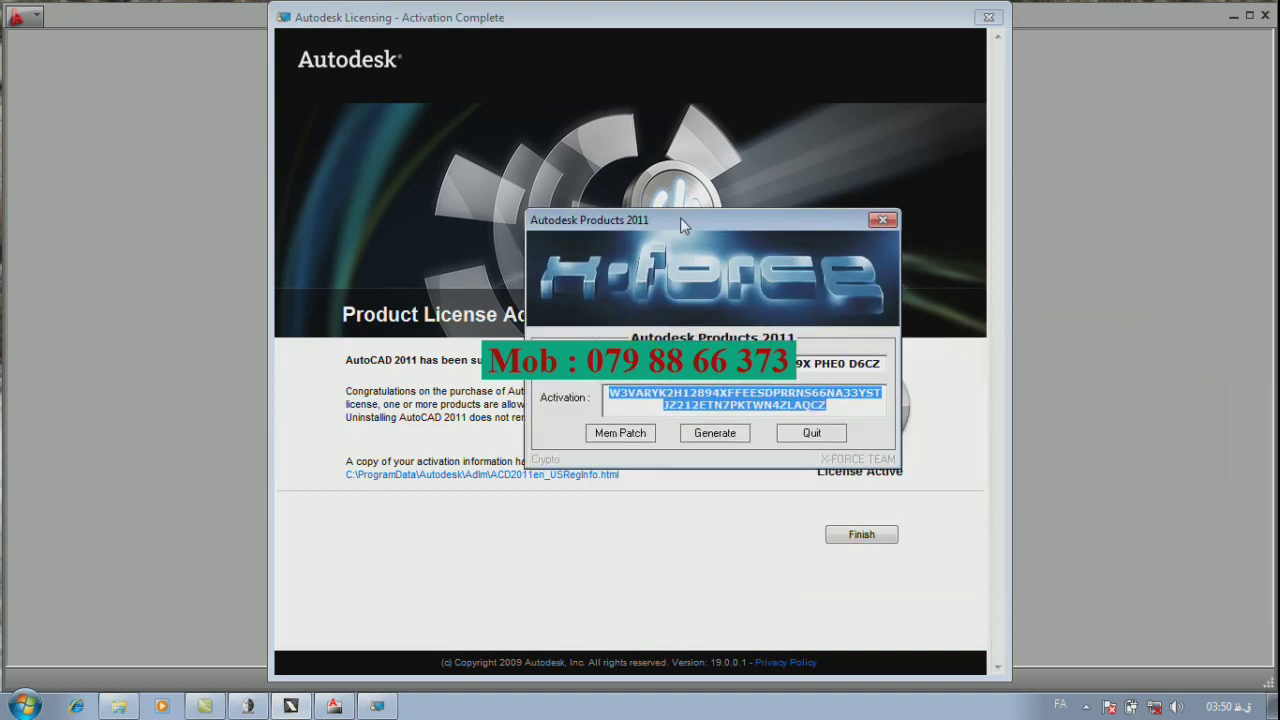
left_click(679, 213)
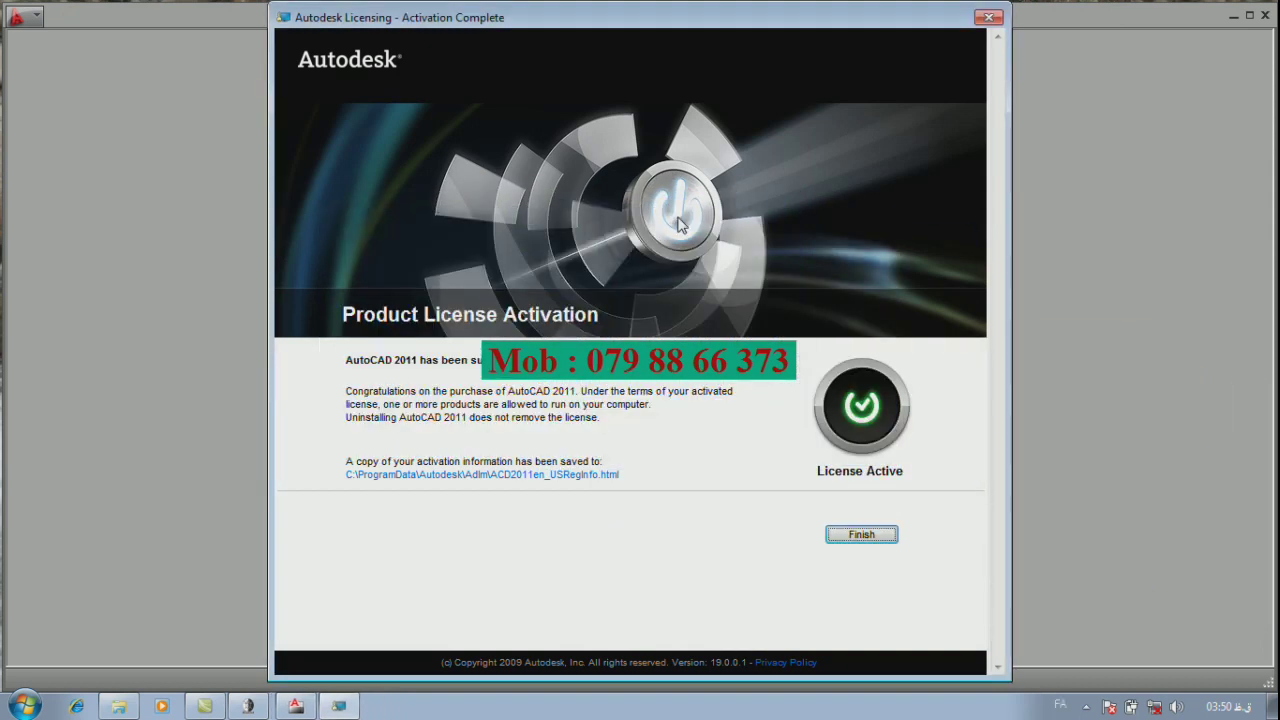
left_click(861, 536)
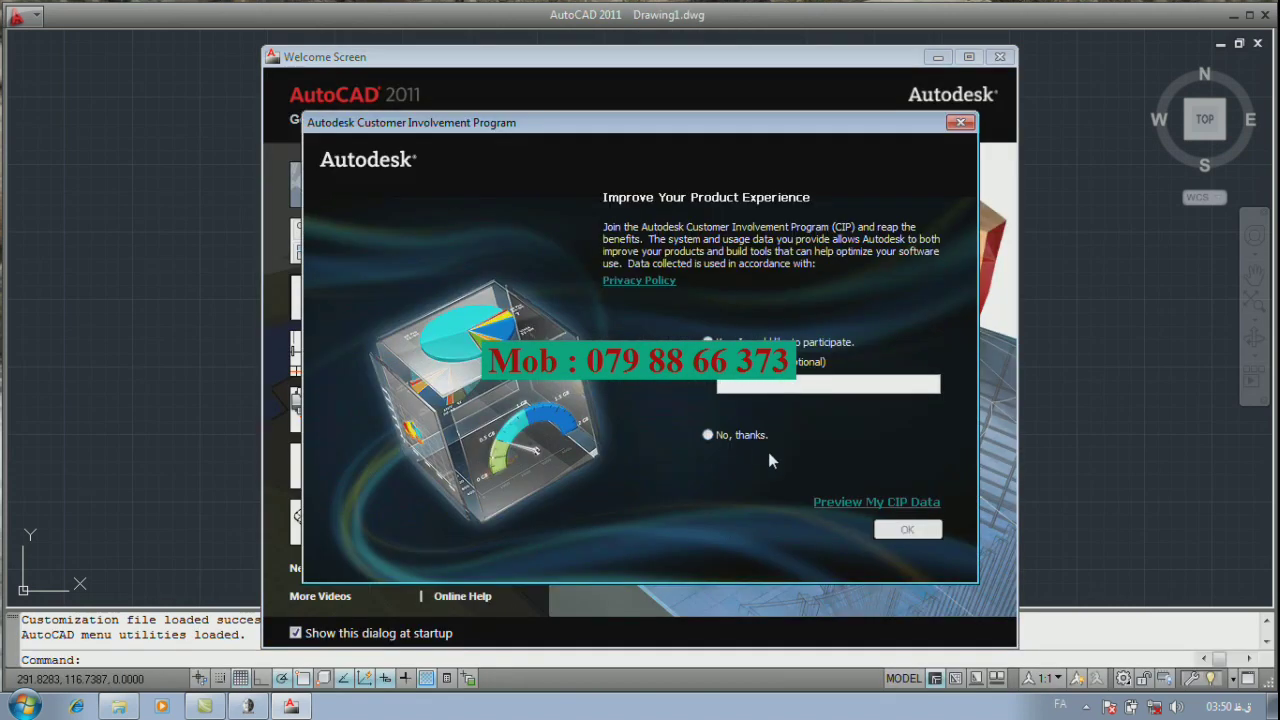
- Decline the Customer Involvement Program and close the Welcome Screen with startup display turned off
left_click(712, 436)
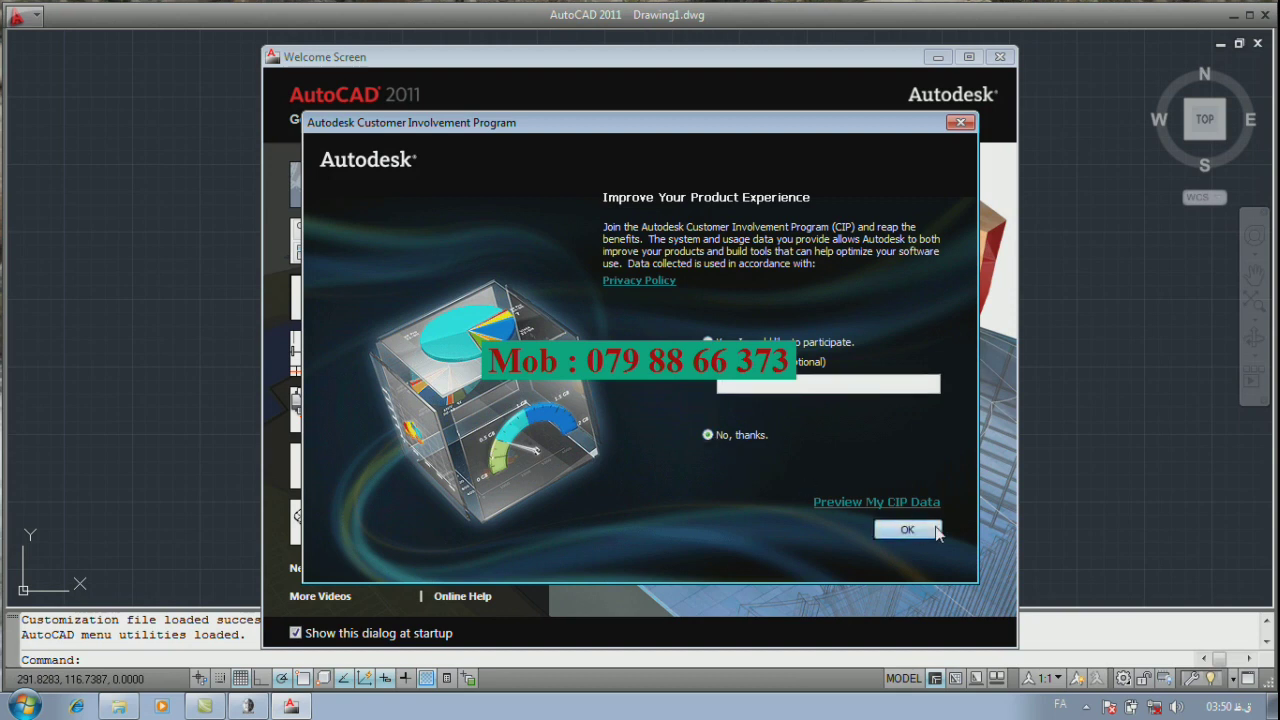
left_click(930, 535)
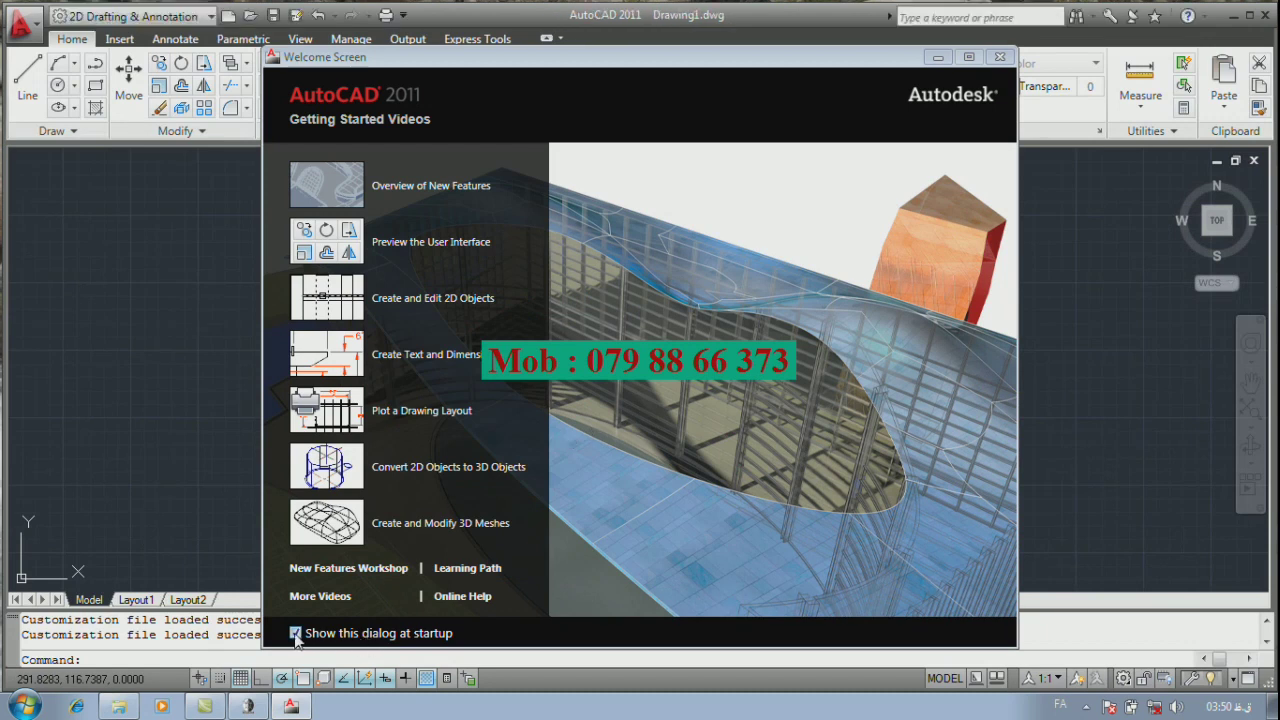
left_click(296, 636)
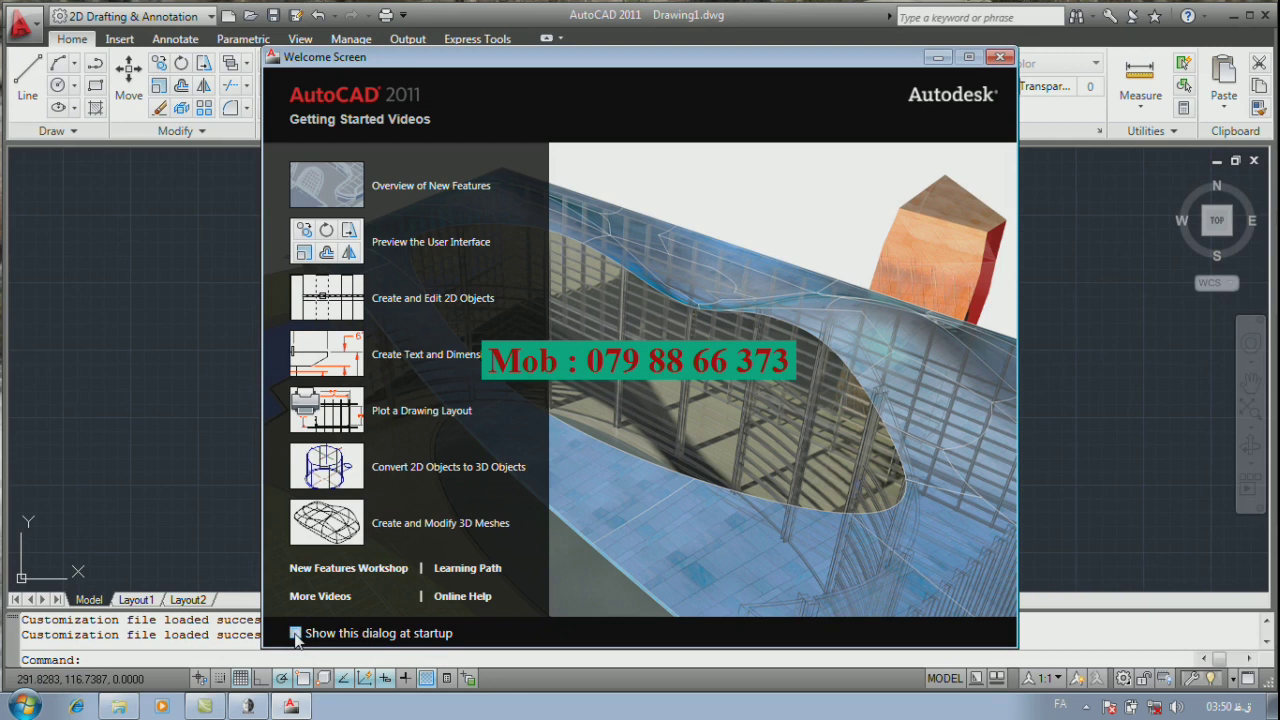
left_click(997, 59)
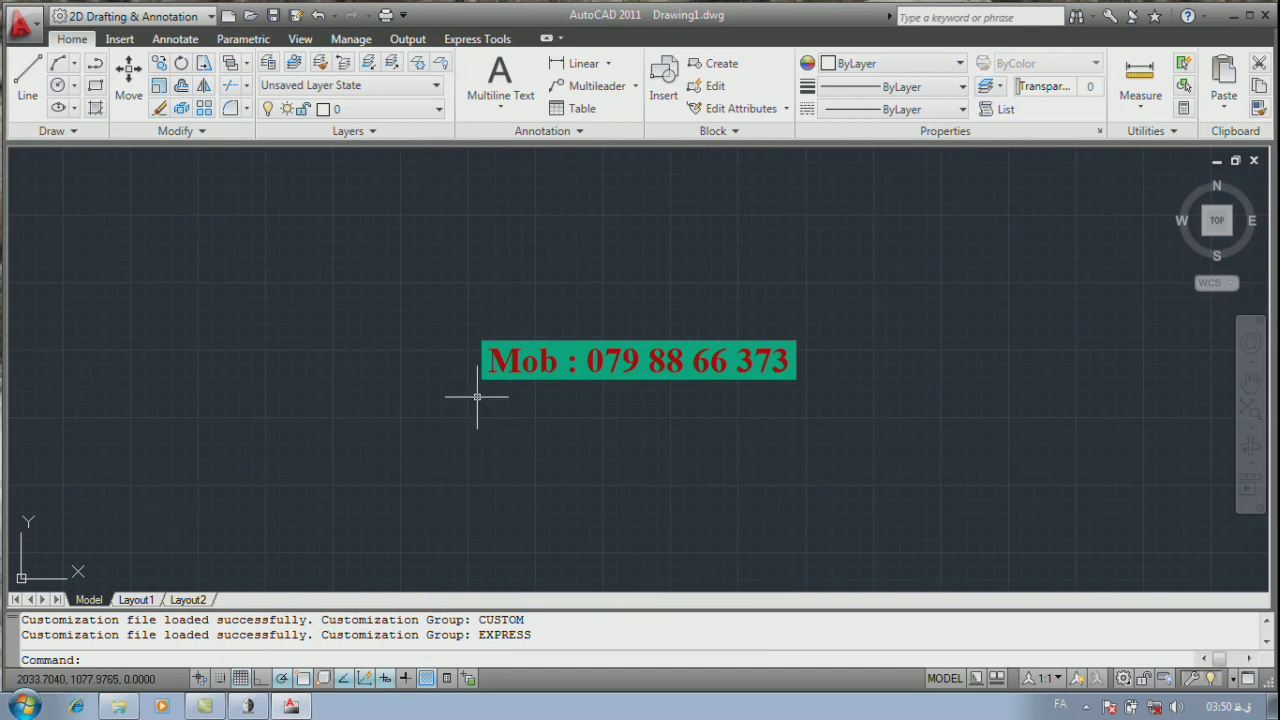
- Quit AutoCAD 2011, relaunch it, and quit it again
left_click(1265, 16)
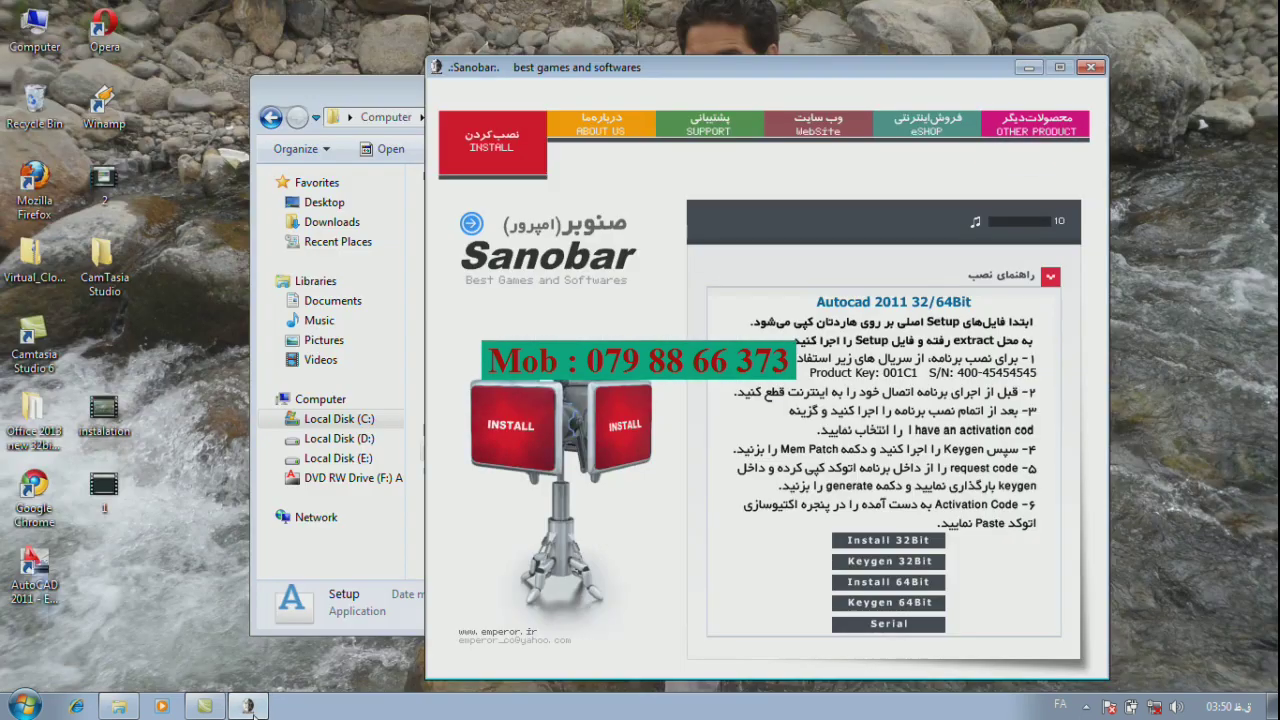
double_click(42, 570)
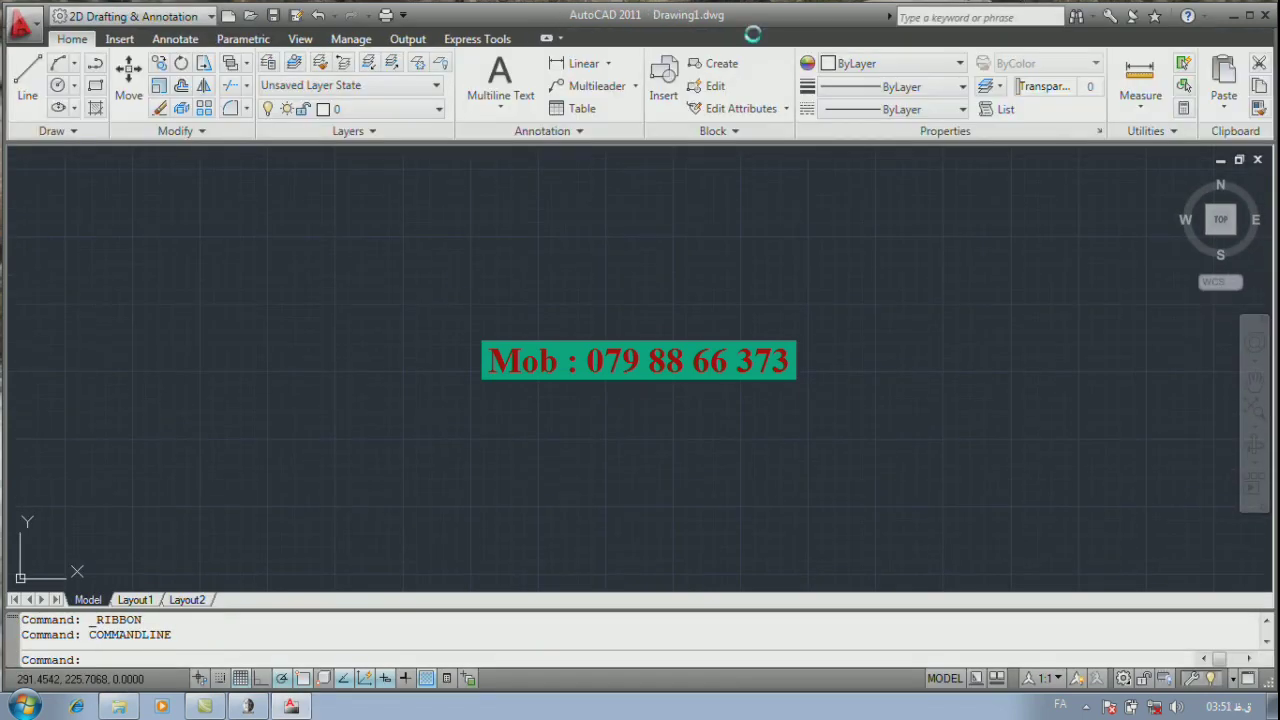
left_click(1264, 16)
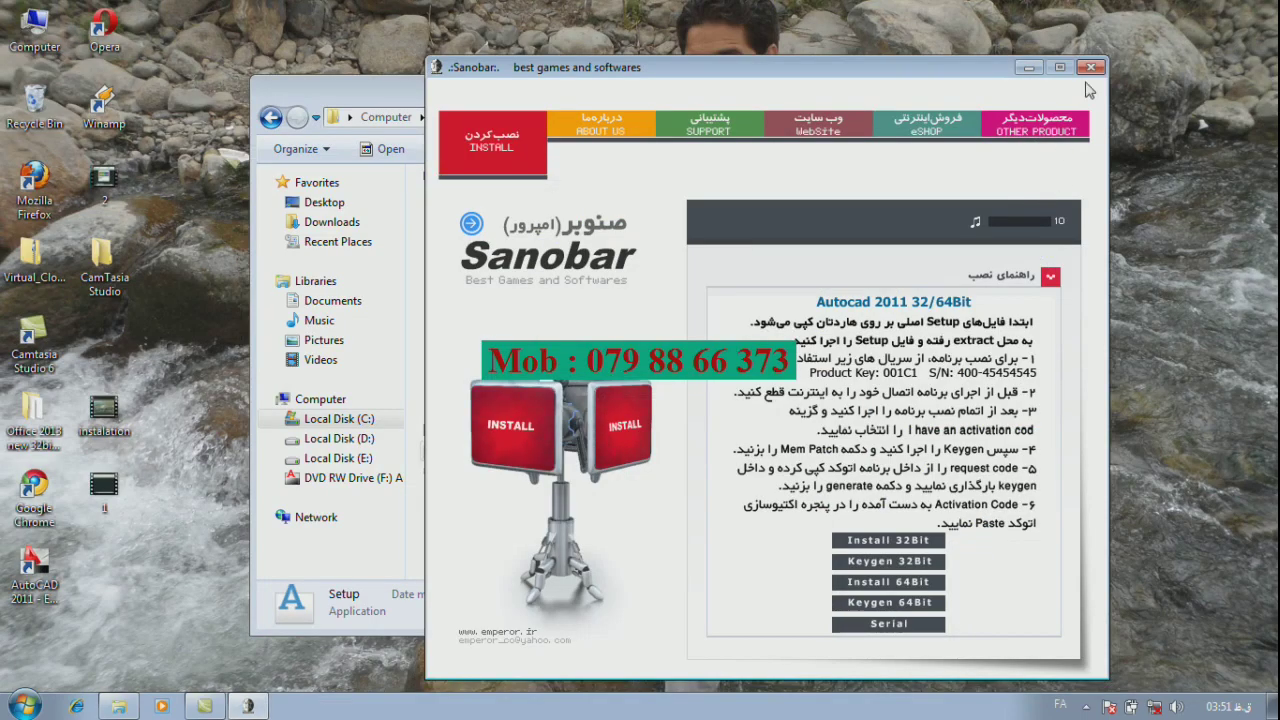
- Close the Sanobar menu and Autocad2011 X32 folder window, then stop the screen recording
left_click(1091, 67)
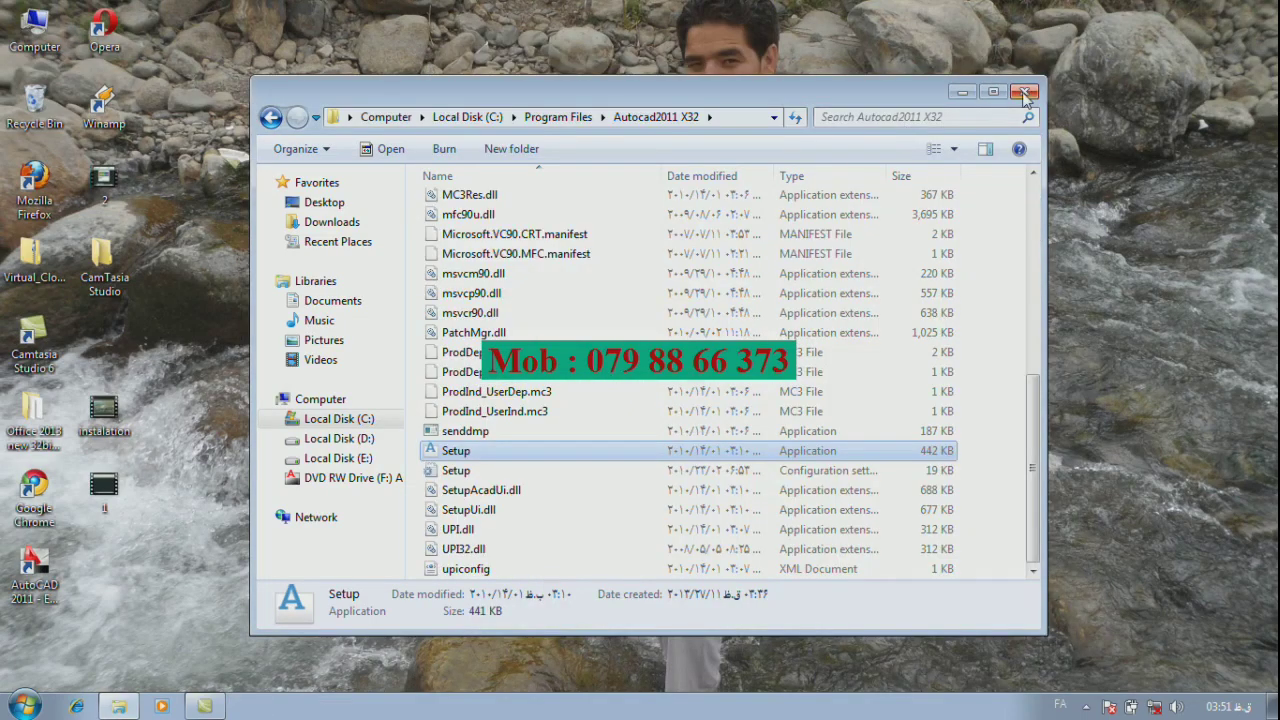
left_click(1025, 93)
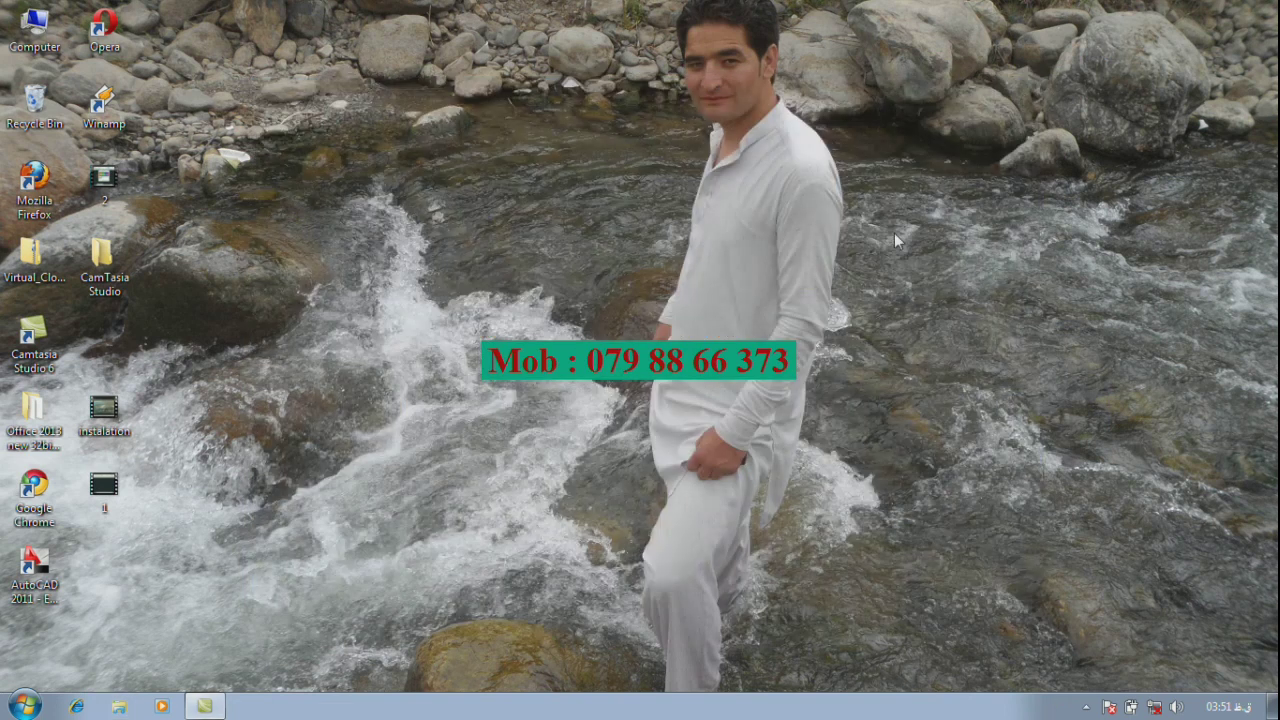
left_click(1086, 706)
left_click(1086, 630)
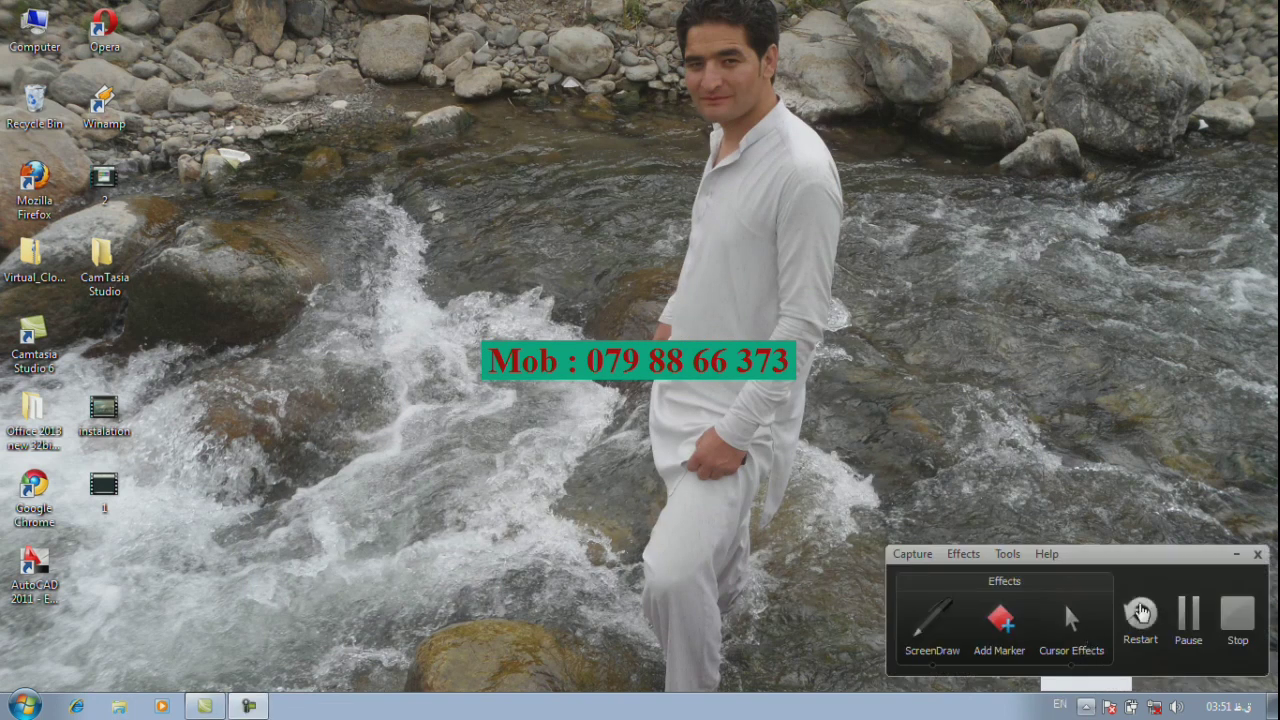
left_click(1238, 612)
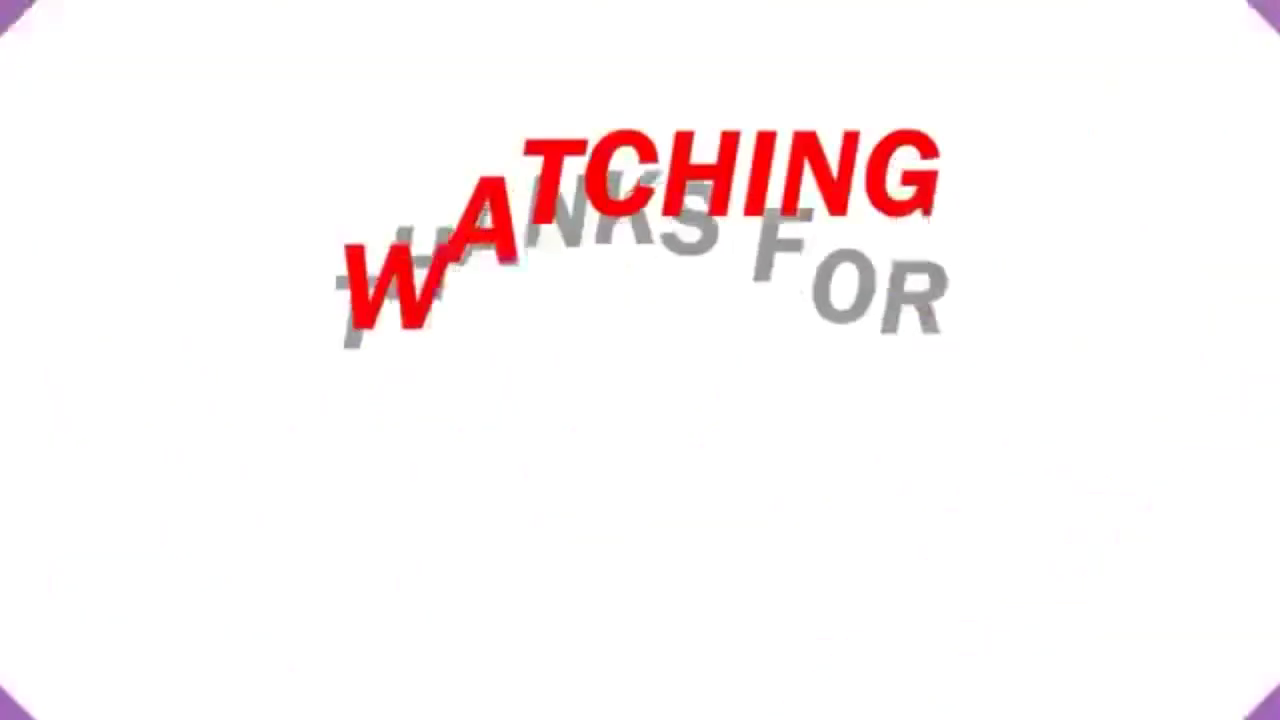